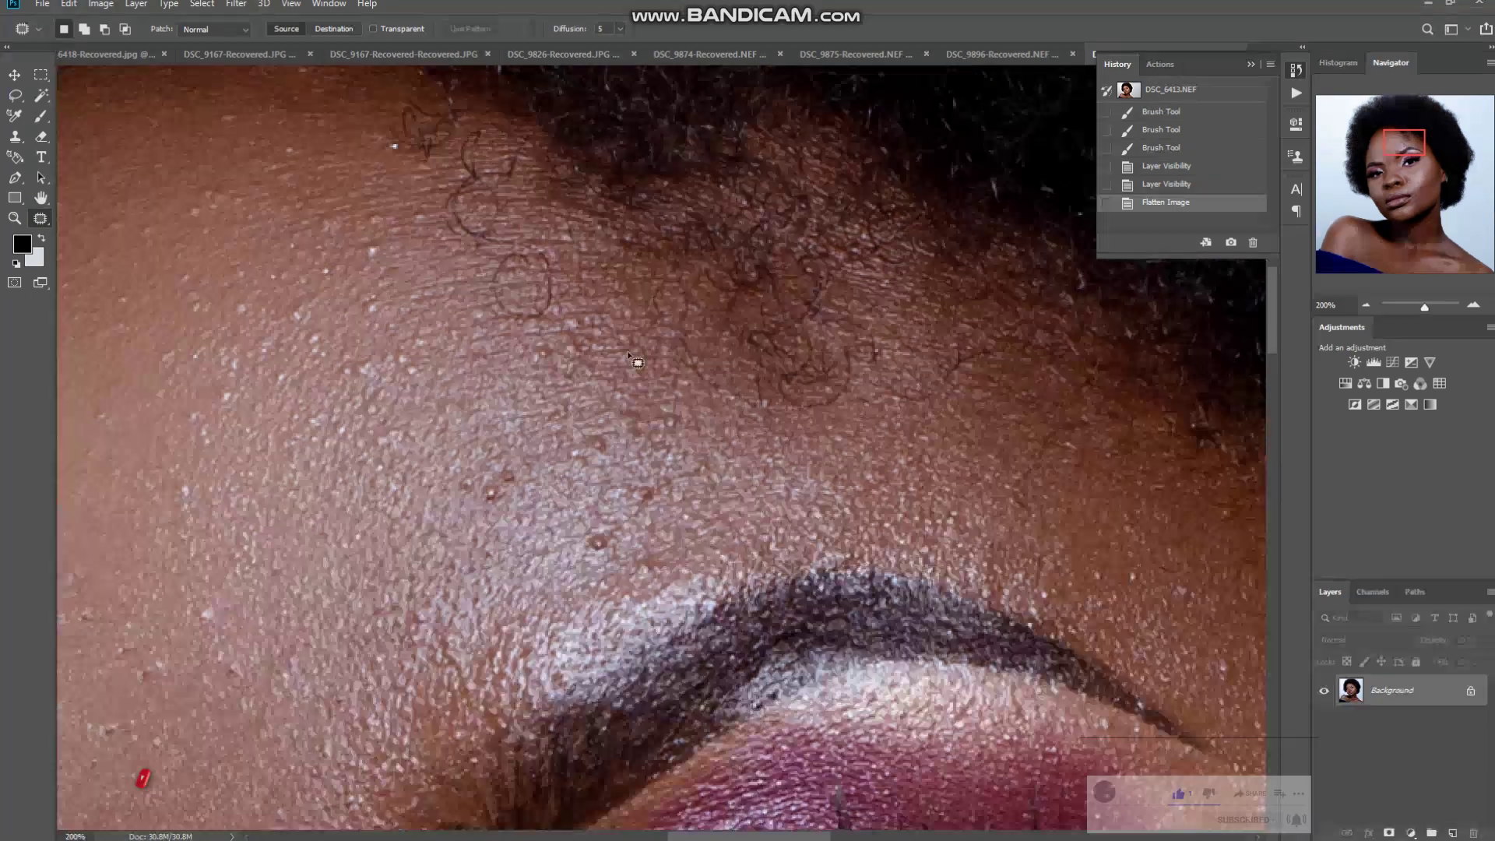
Patch the loose curl of hair and the small blemish on the forehead with clean nearby skin, clearing each selection
{"action": "mouse_move", "coordinate": [565, 301]}
{"action": "left_mouse_down"}
{"action": "mouse_move", "coordinate": [554, 331]}
{"action": "mouse_move", "coordinate": [506, 335]}
{"action": "mouse_move", "coordinate": [483, 313]}
{"action": "mouse_move", "coordinate": [538, 247]}
{"action": "mouse_move", "coordinate": [531, 282]}
{"action": "mouse_move", "coordinate": [446, 325]}
{"action": "left_mouse_up"}
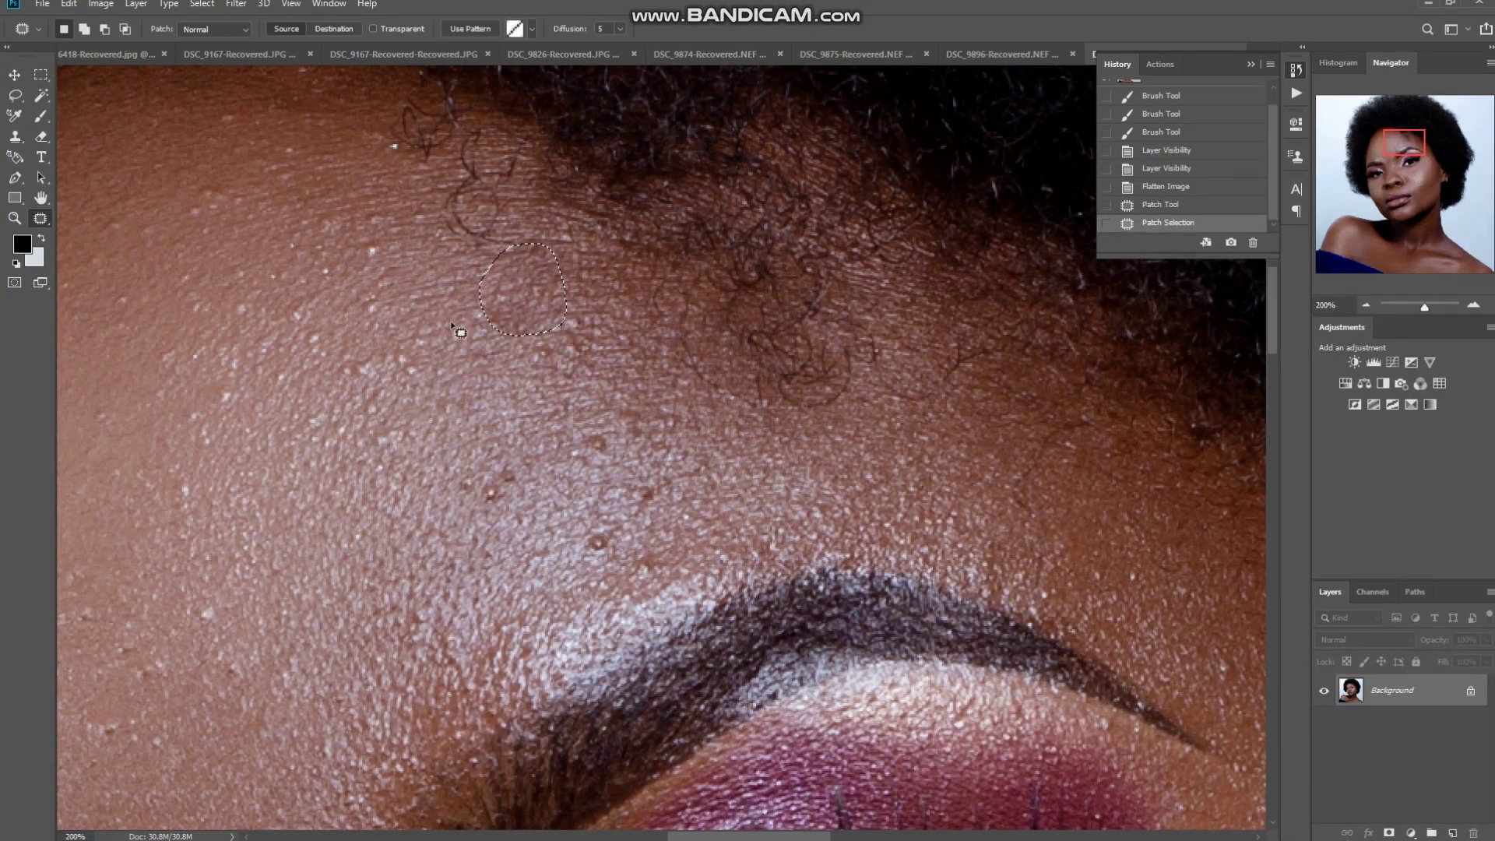
{"action": "right_click", "coordinate": [598, 294]}
{"action": "left_click", "coordinate": [623, 304]}
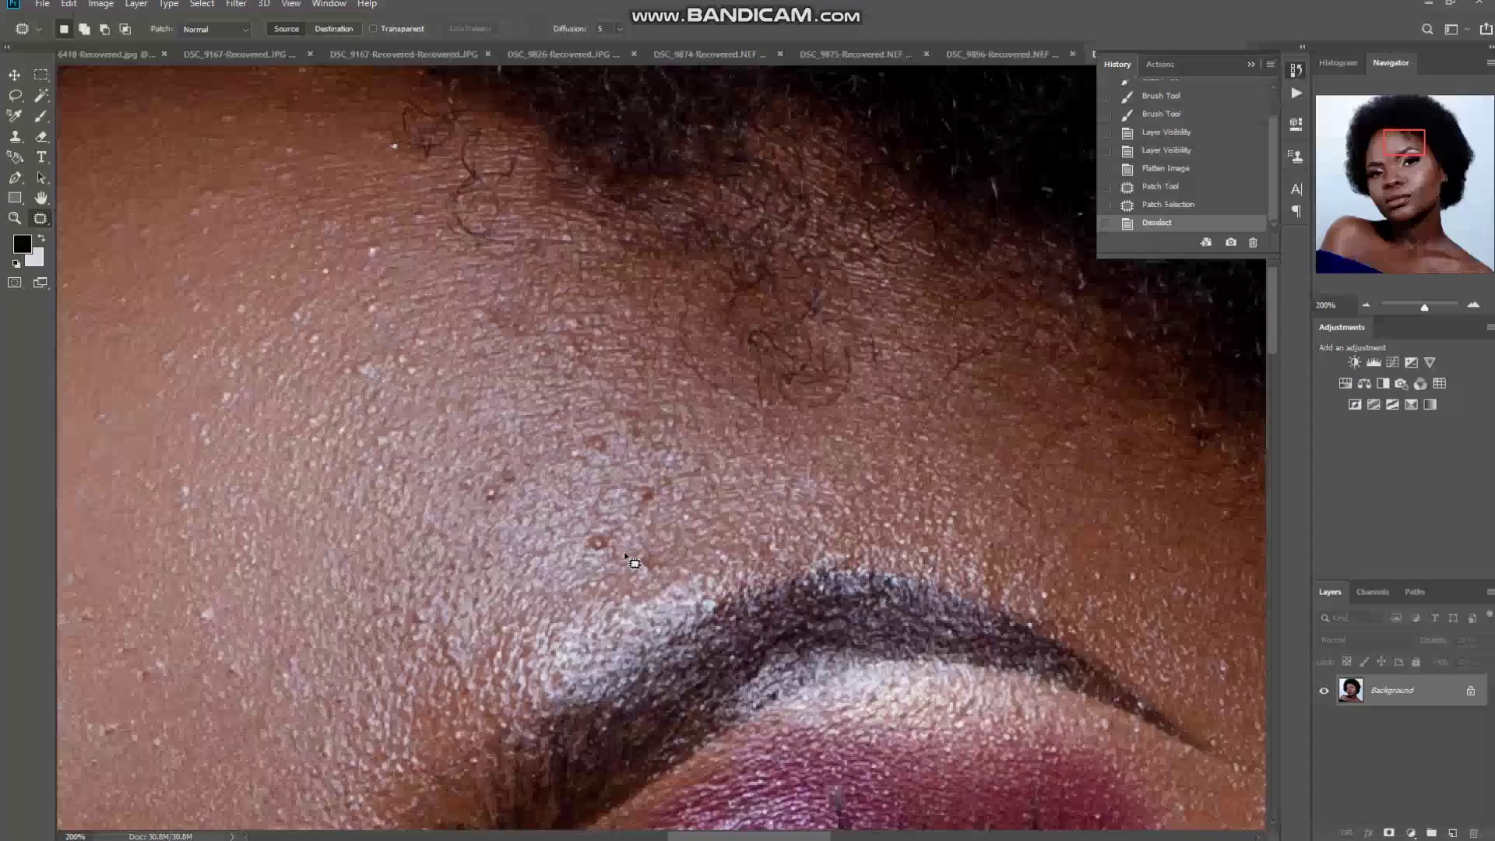
{"action": "mouse_move", "coordinate": [619, 516]}
{"action": "left_mouse_down"}
{"action": "mouse_move", "coordinate": [584, 559]}
{"action": "mouse_move", "coordinate": [598, 543]}
{"action": "mouse_move", "coordinate": [588, 507]}
{"action": "left_mouse_up"}
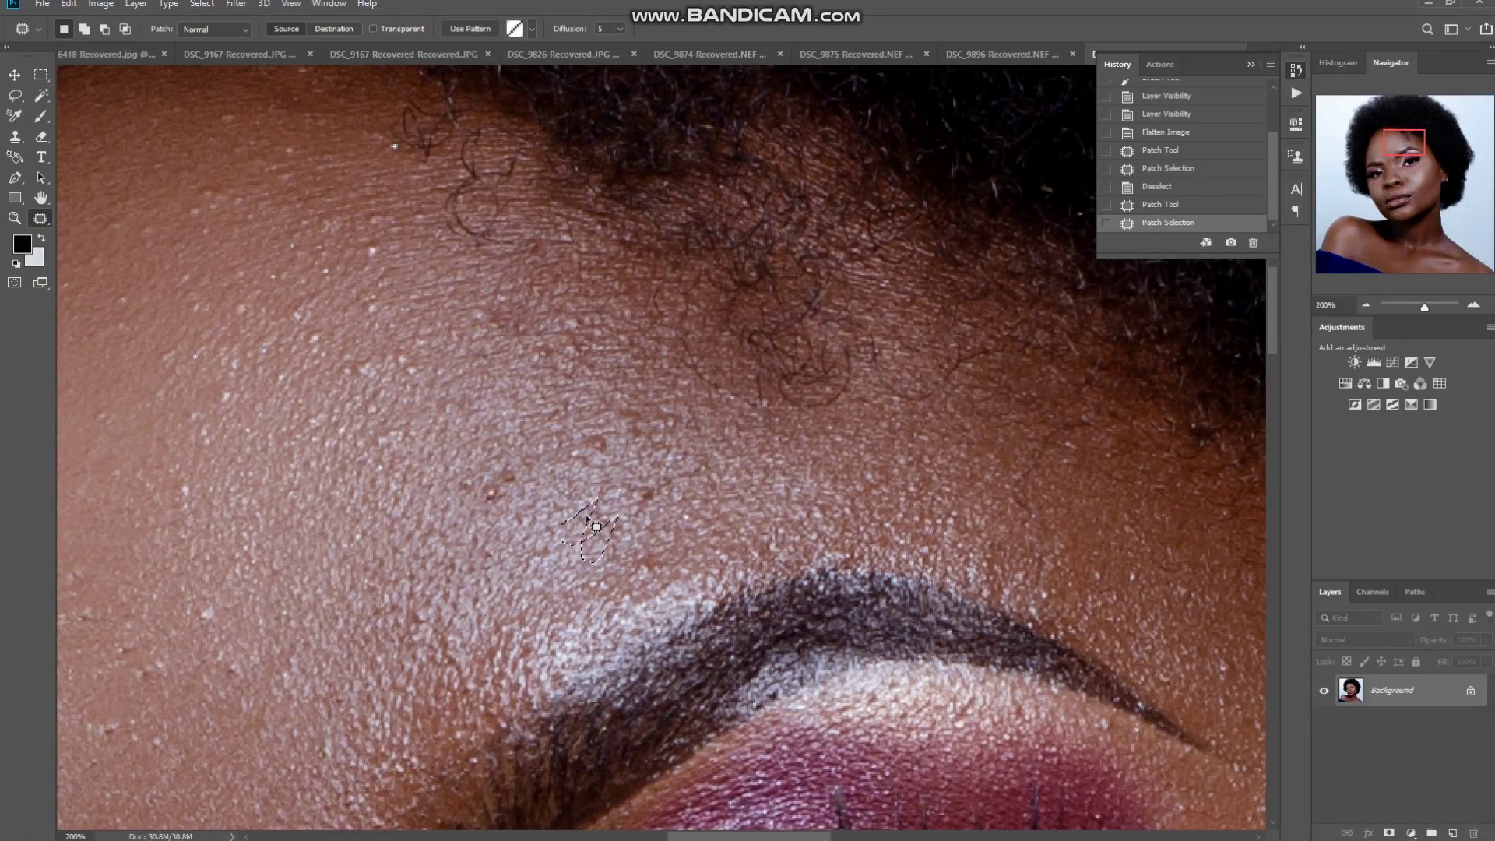
{"action": "right_click", "coordinate": [580, 495]}
{"action": "left_click", "coordinate": [603, 507]}
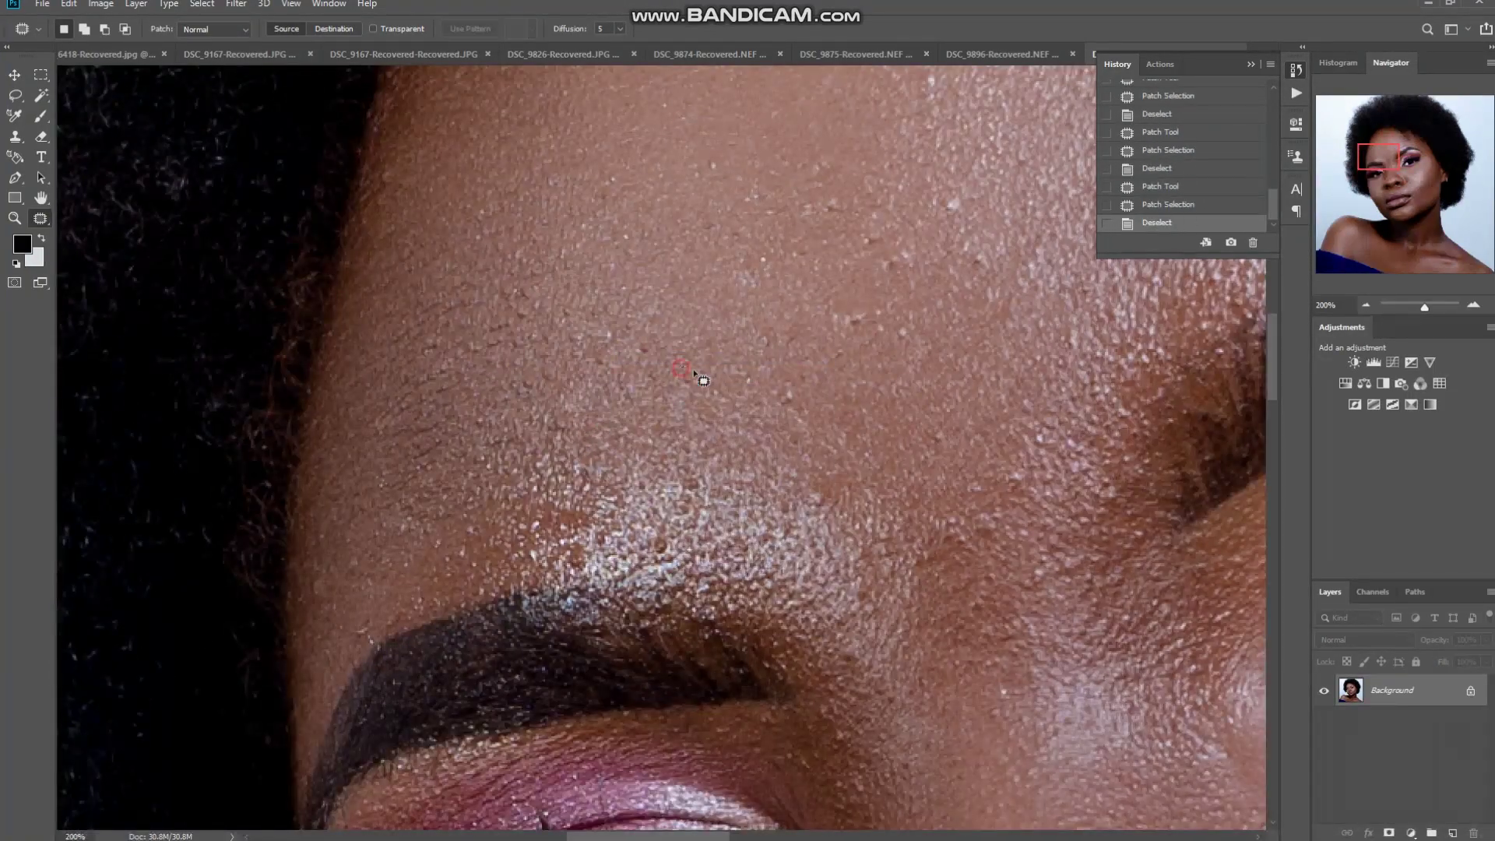
Patch the remaining small spots on the forehead skin between the brows and the hairline, and clear the selection
{"action": "right_click", "coordinate": [940, 288]}
{"action": "key", "text": "Escape"}
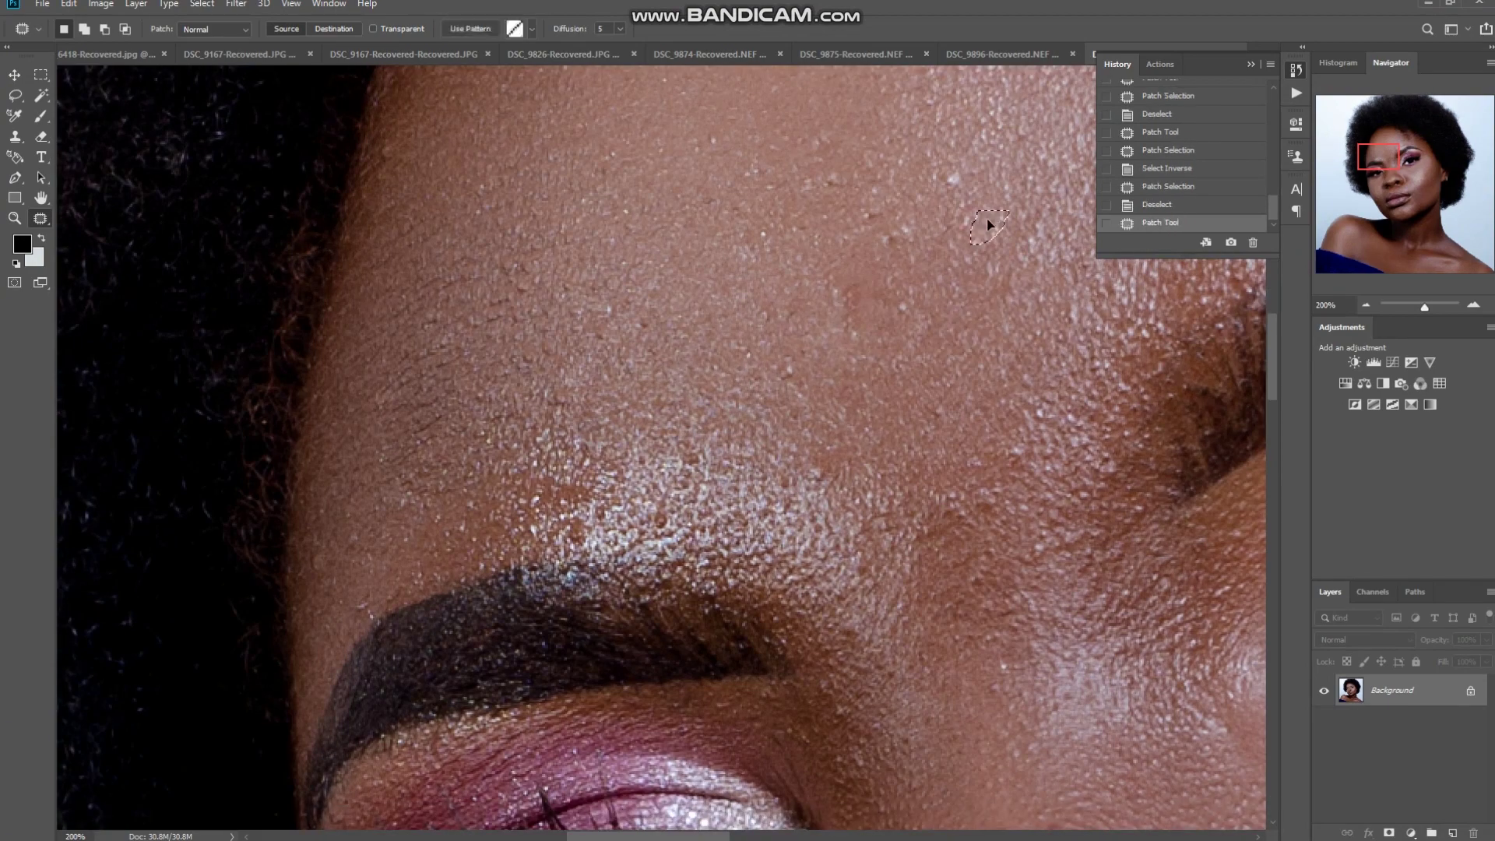
{"action": "key", "text": "ctrl+d"}
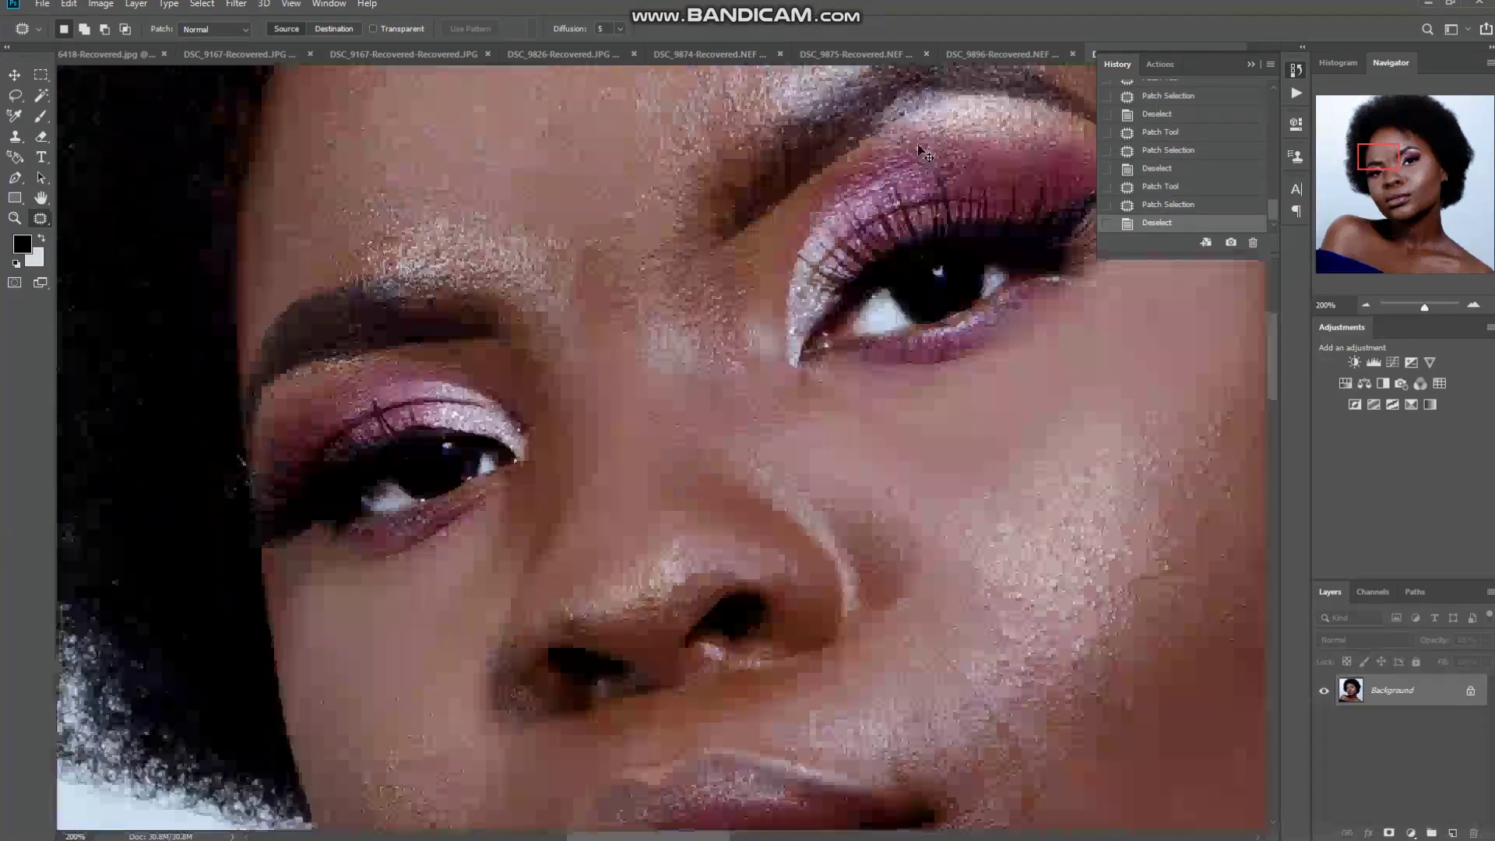
Duplicate the retouched Background layer twice
{"action": "key", "text": "ctrl+0"}
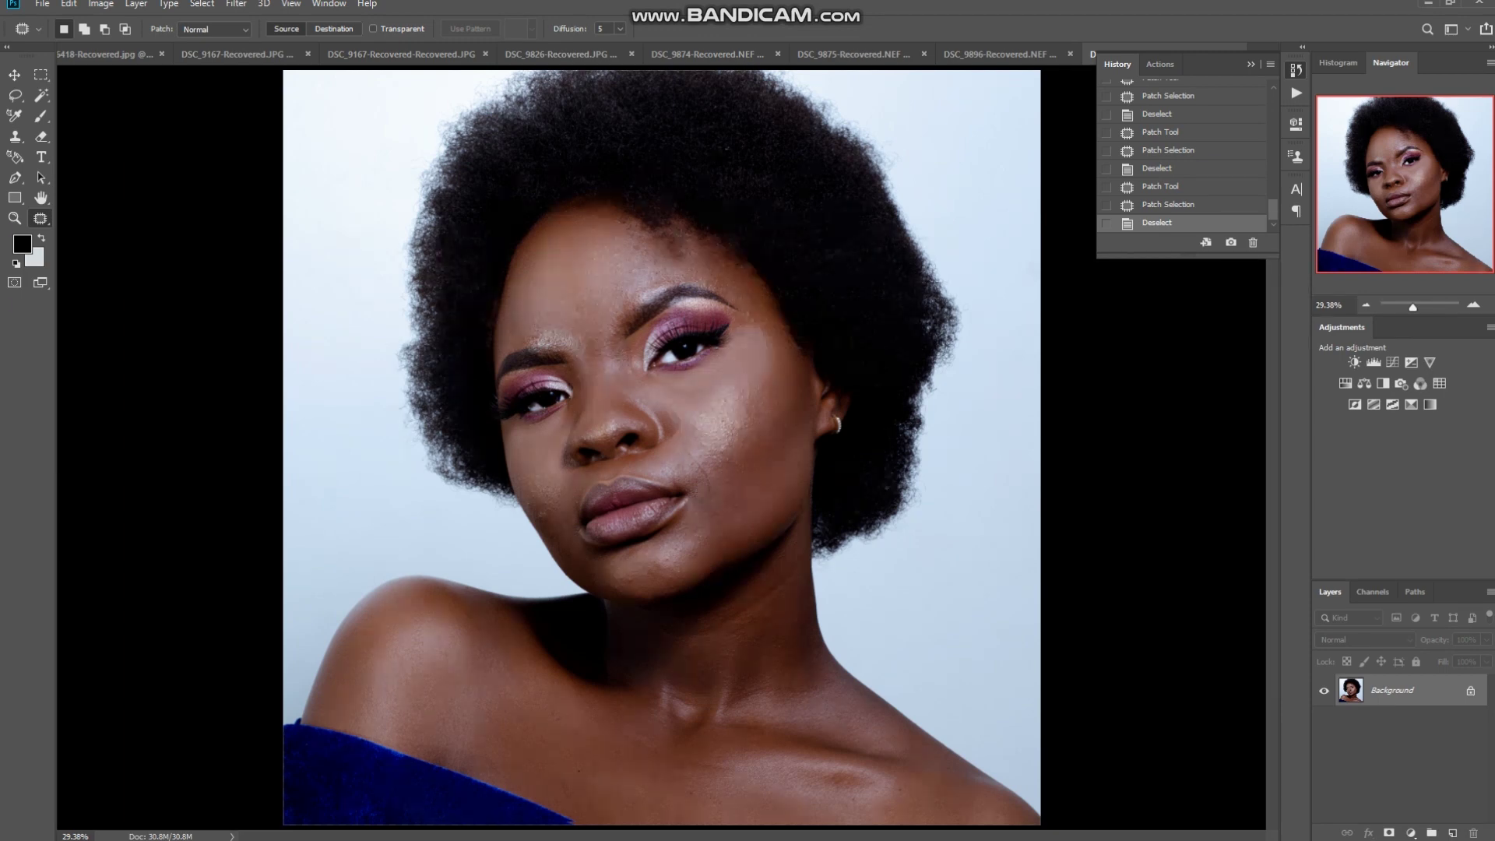
{"action": "key", "text": "ctrl+j"}
{"action": "key", "text": "ctrl+j"}
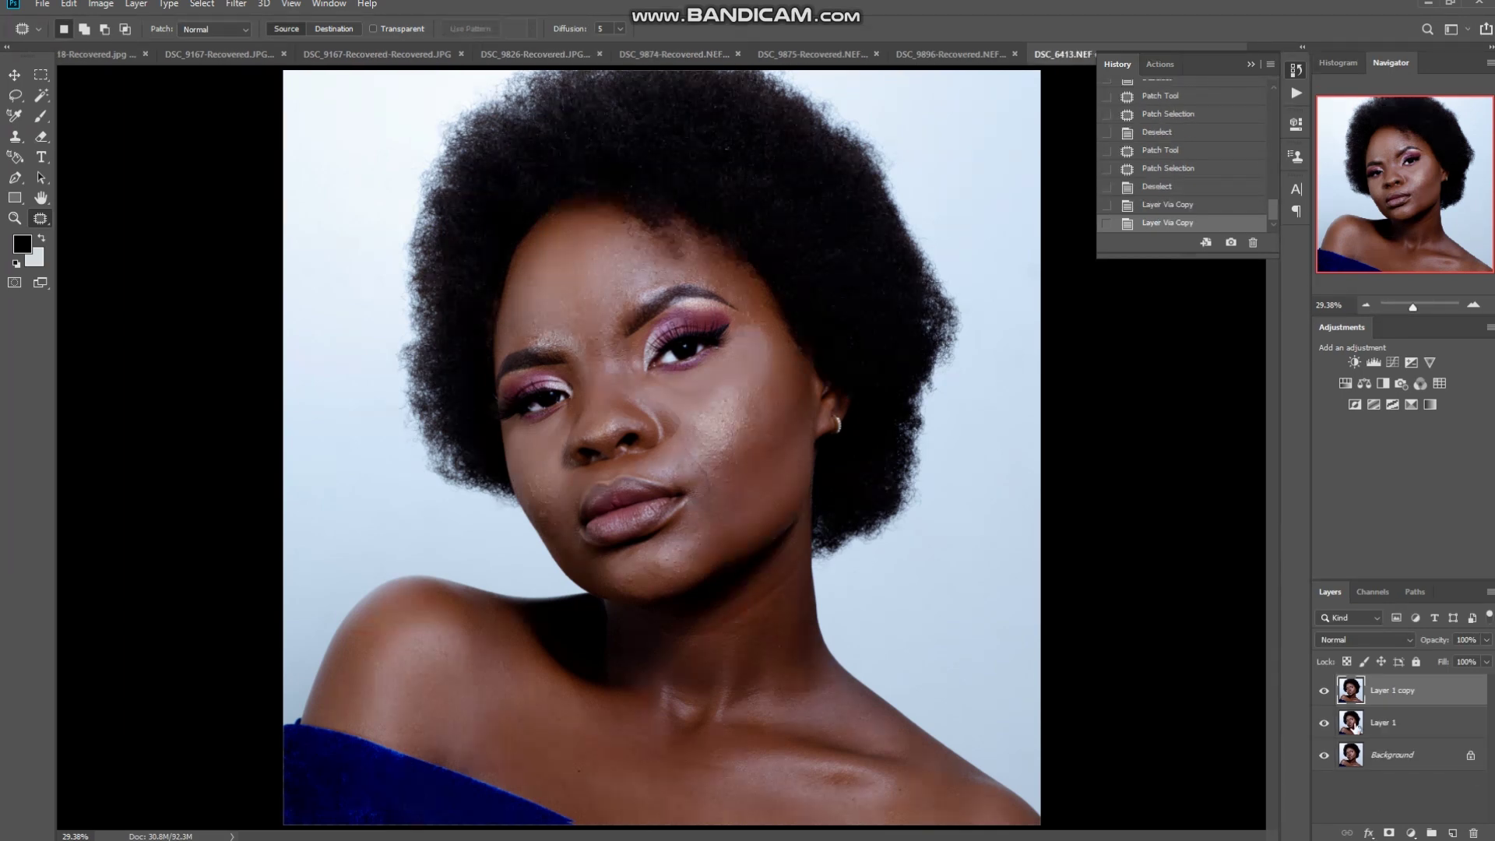
Rename the lower duplicate layer "colour" and the upper one "texture"
{"action": "left_click", "coordinate": [1378, 724]}
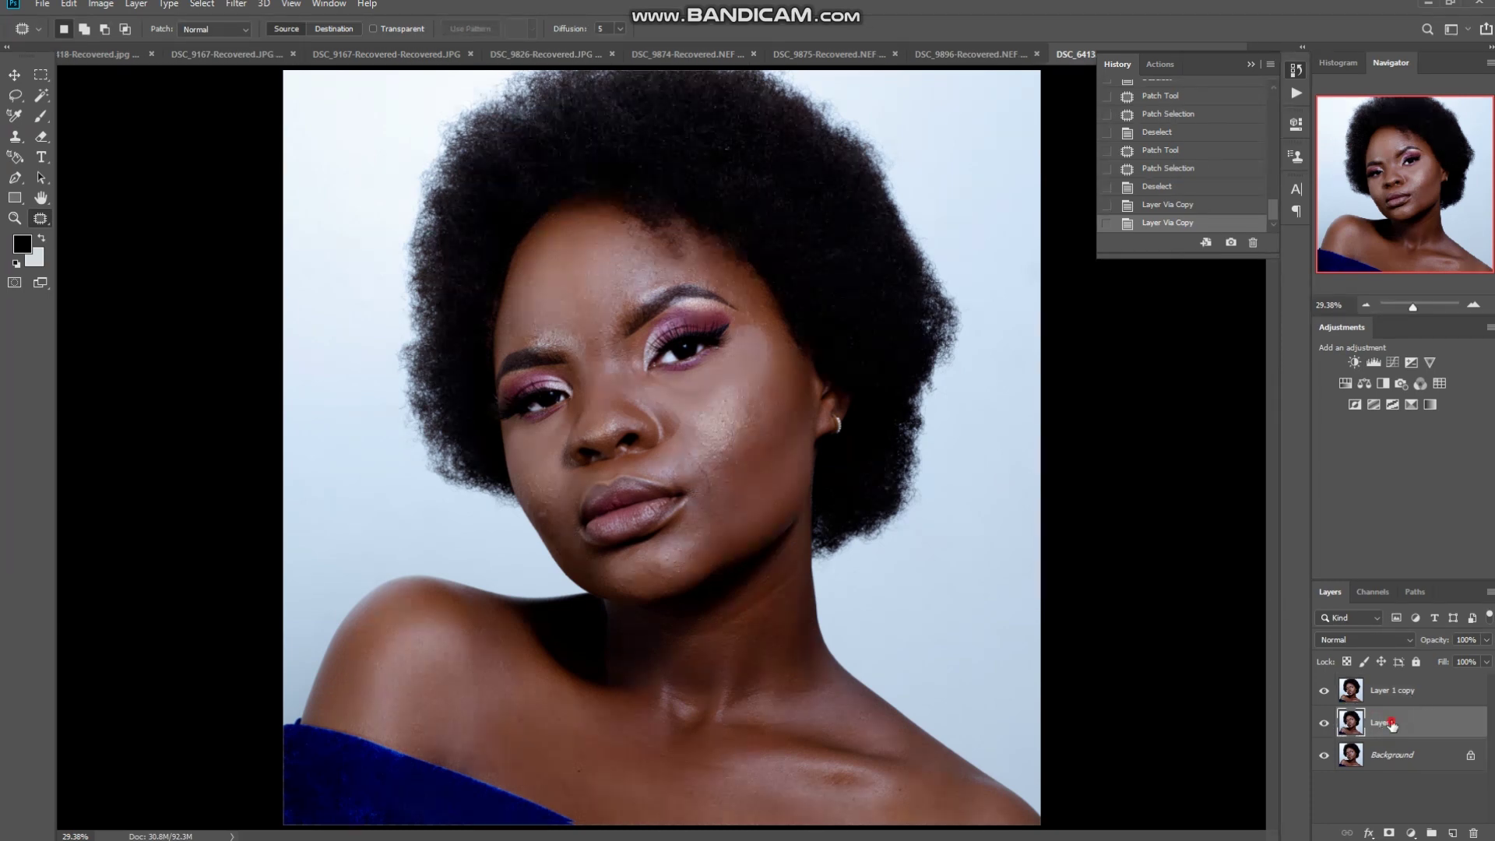
{"action": "double_click", "coordinate": [1393, 722]}
{"action": "key", "text": "BackSpace"}
{"action": "type", "text": "colour"}
{"action": "double_click", "coordinate": [1386, 691]}
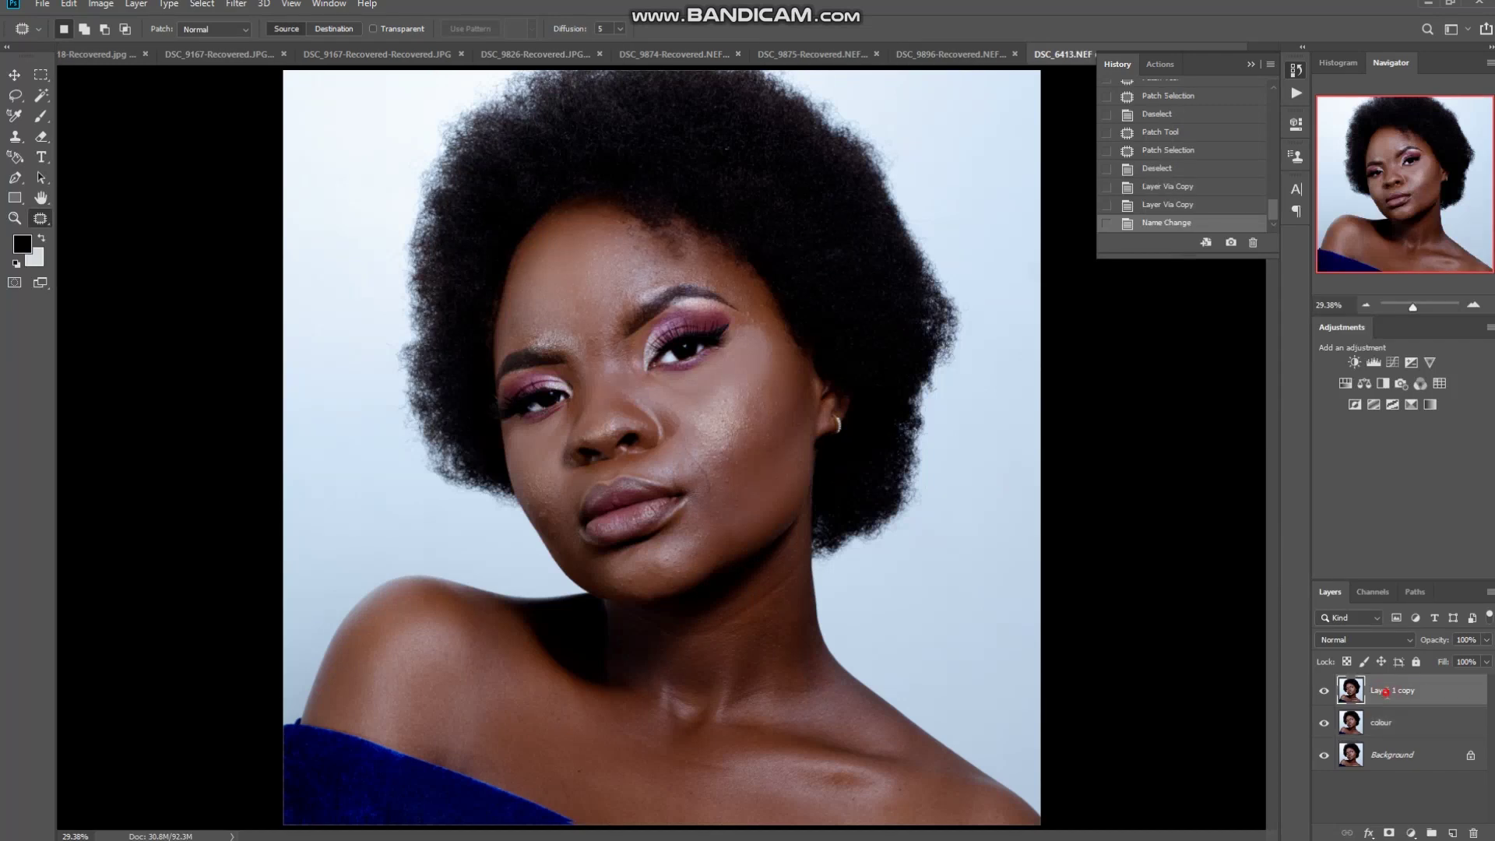
{"action": "type", "text": "texture"}
{"action": "left_click", "coordinate": [1436, 788]}
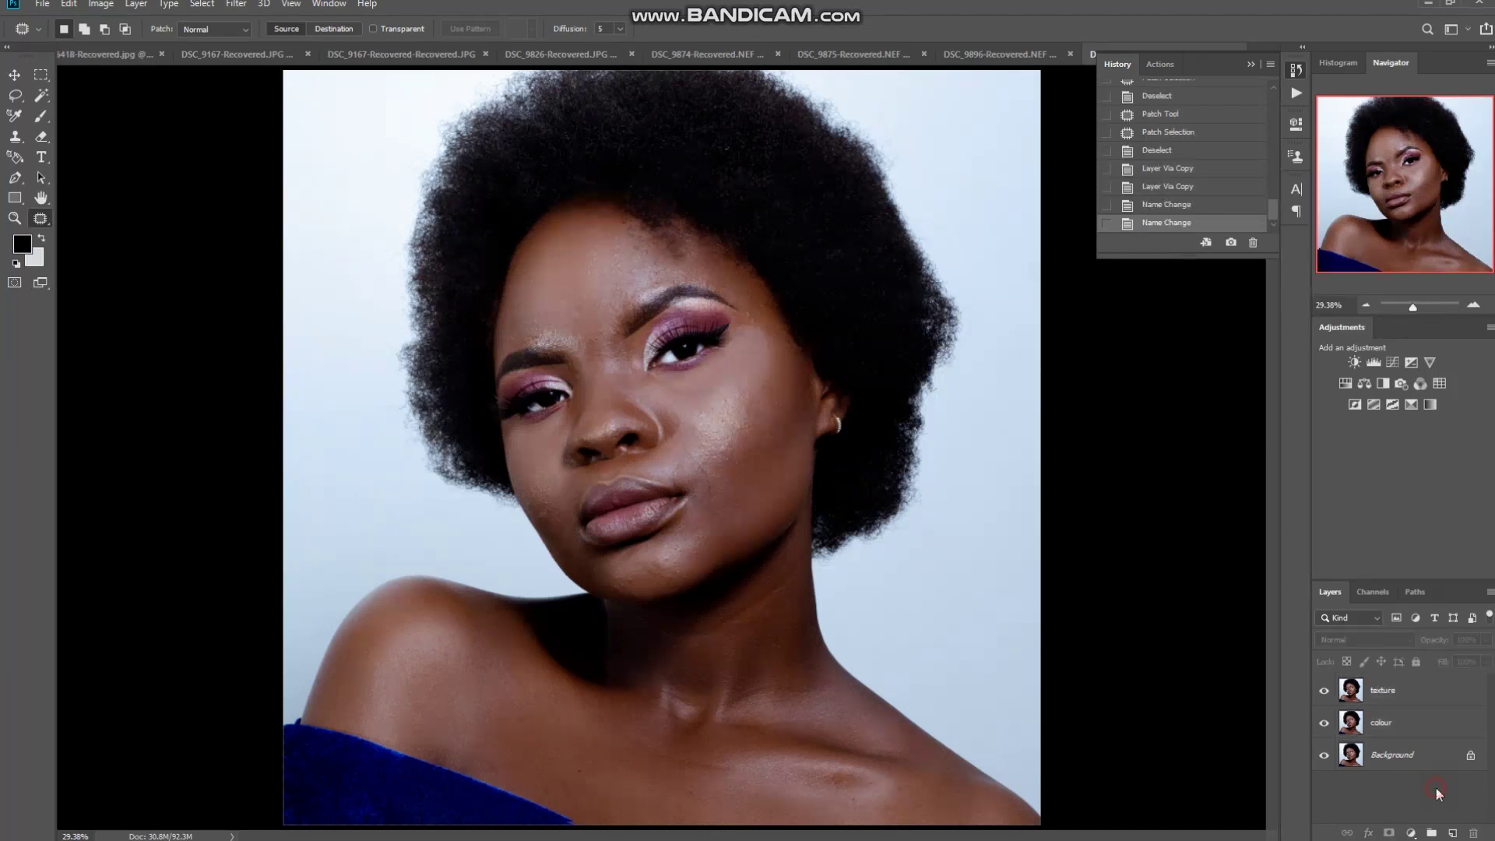
Apply a Gaussian Blur with a 4-pixel radius to the colour layer
{"action": "left_click", "coordinate": [1394, 723]}
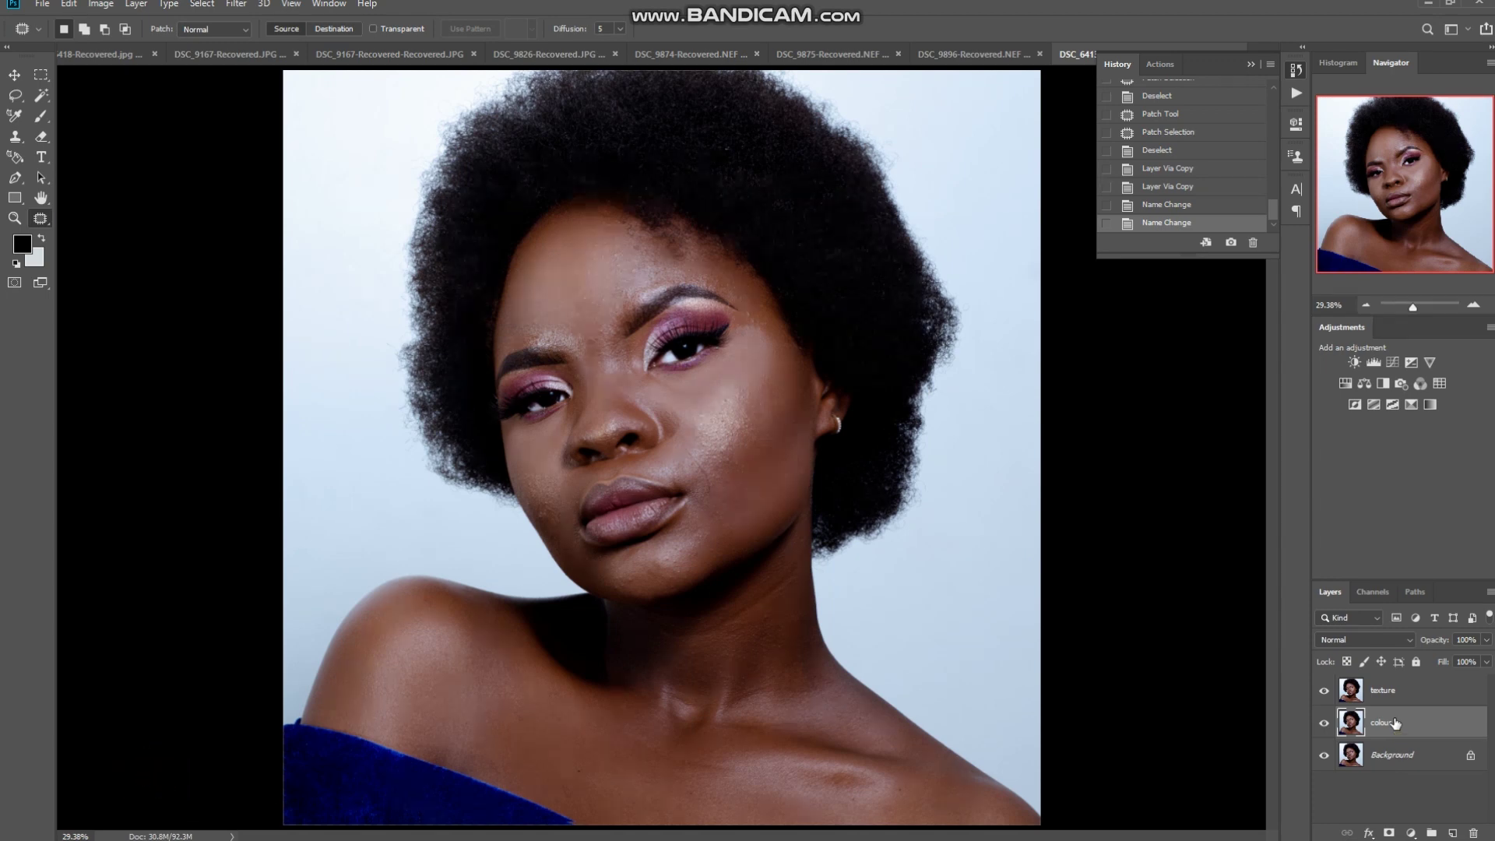
{"action": "key", "text": "ctrl+plus"}
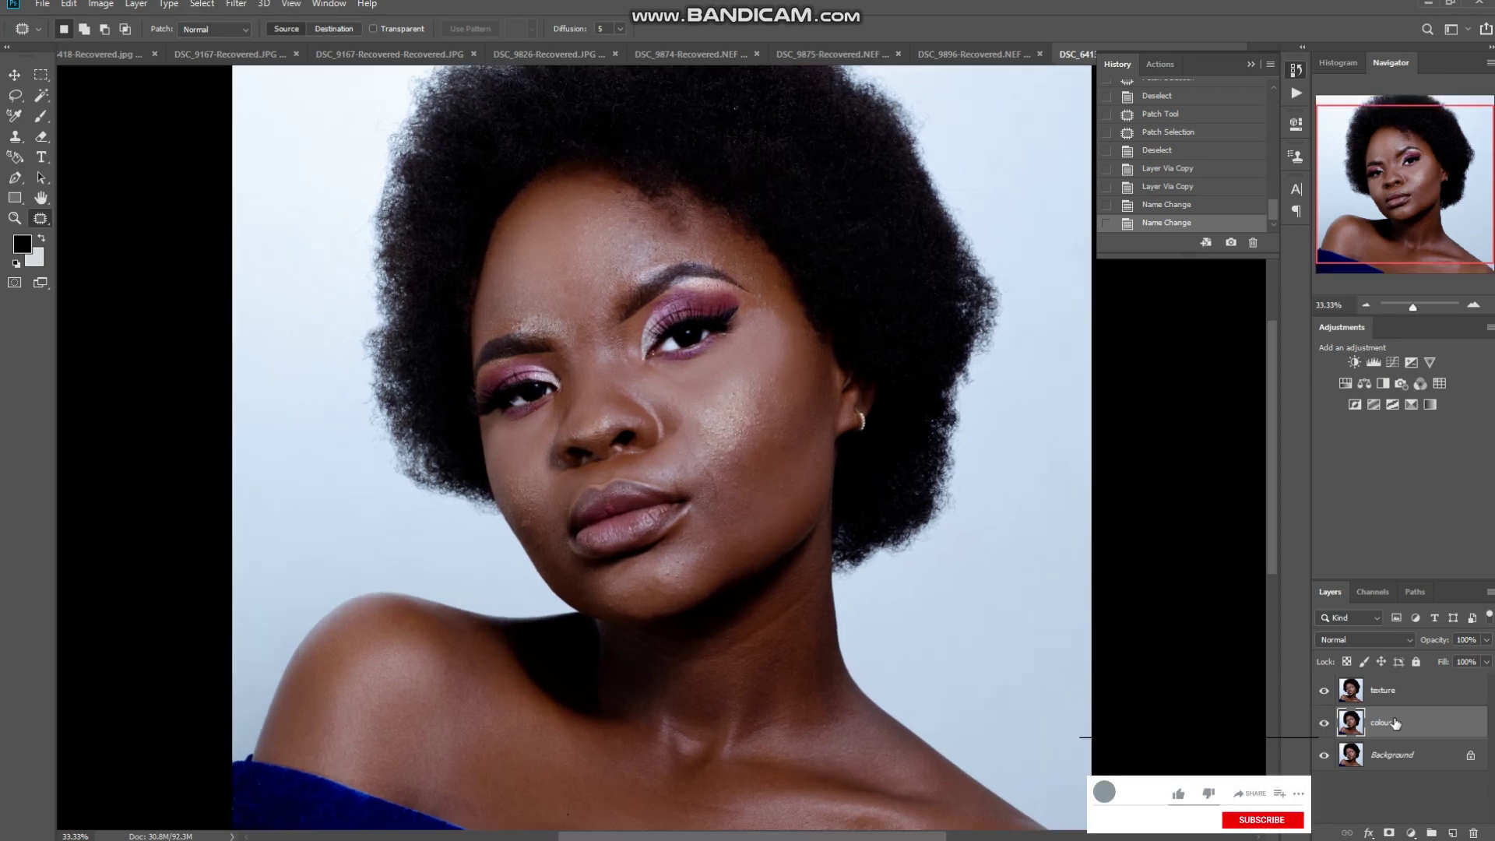
{"action": "key", "text": "ctrl+plus"}
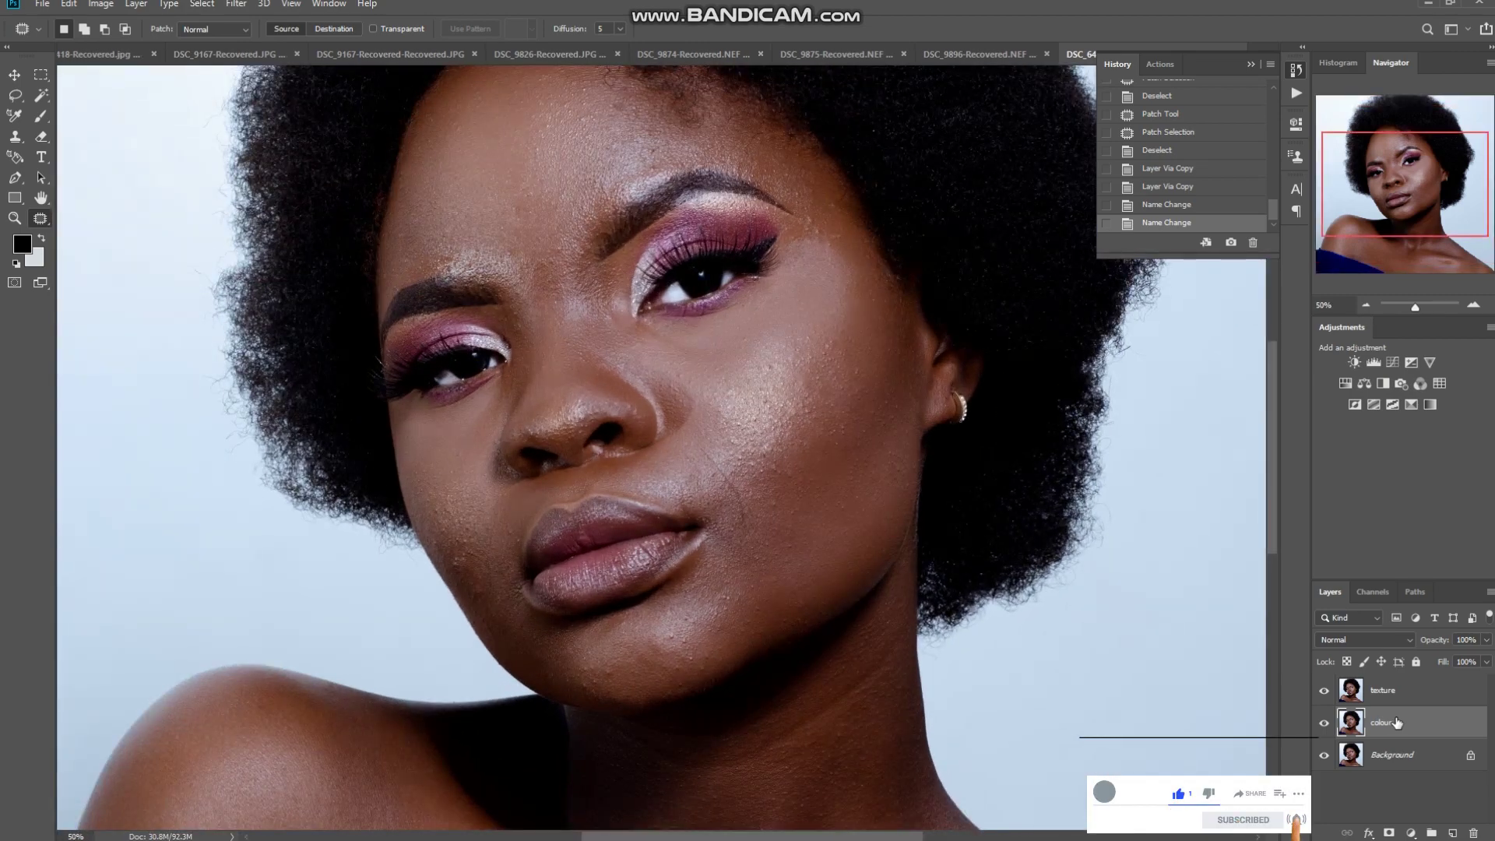
{"action": "left_click", "coordinate": [236, 4]}
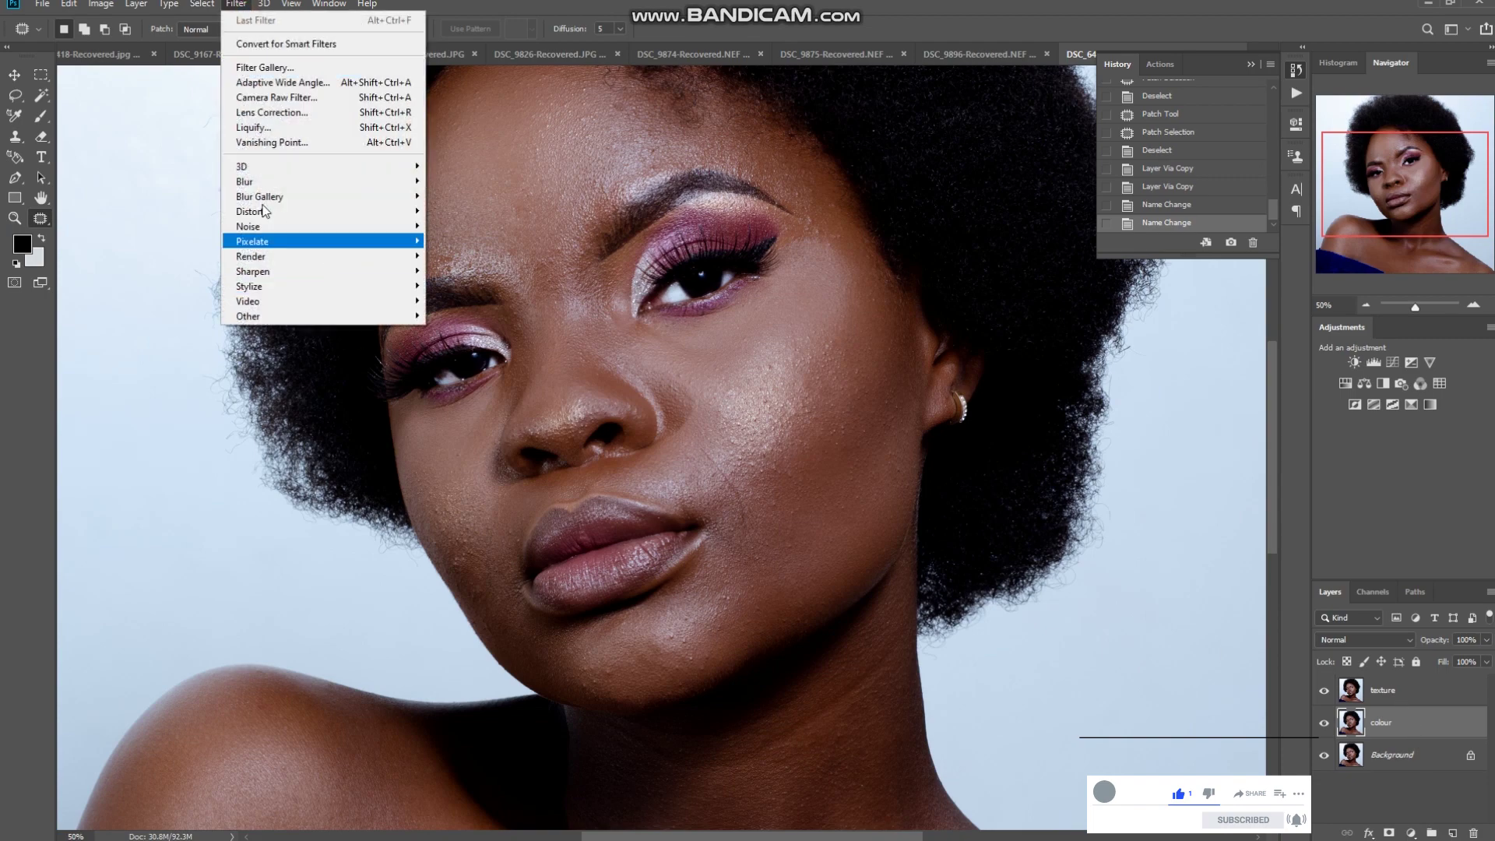
{"action": "mouse_move", "coordinate": [256, 187]}
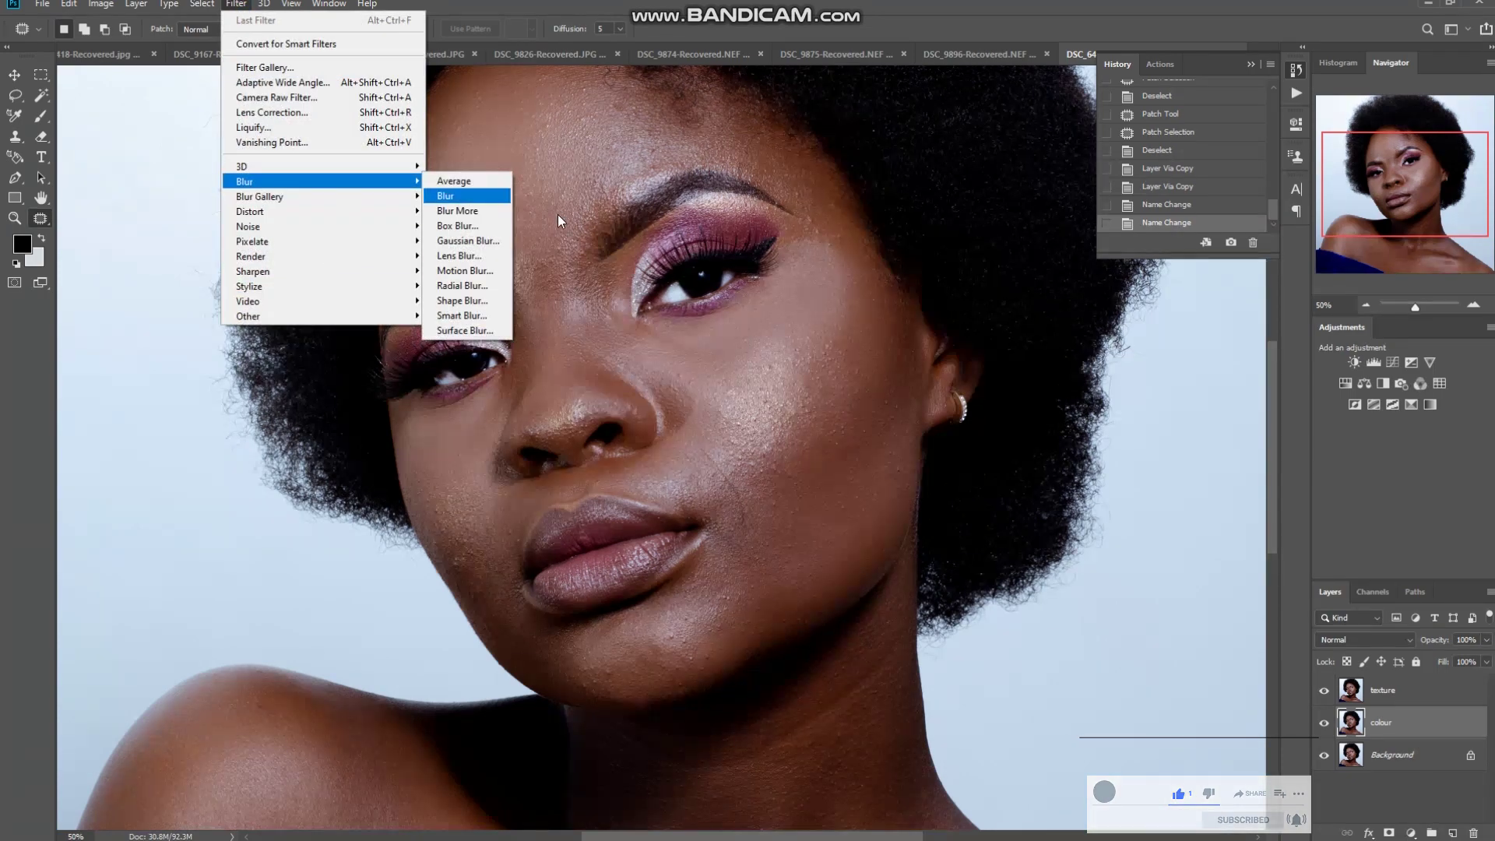
{"action": "left_click", "coordinate": [467, 242]}
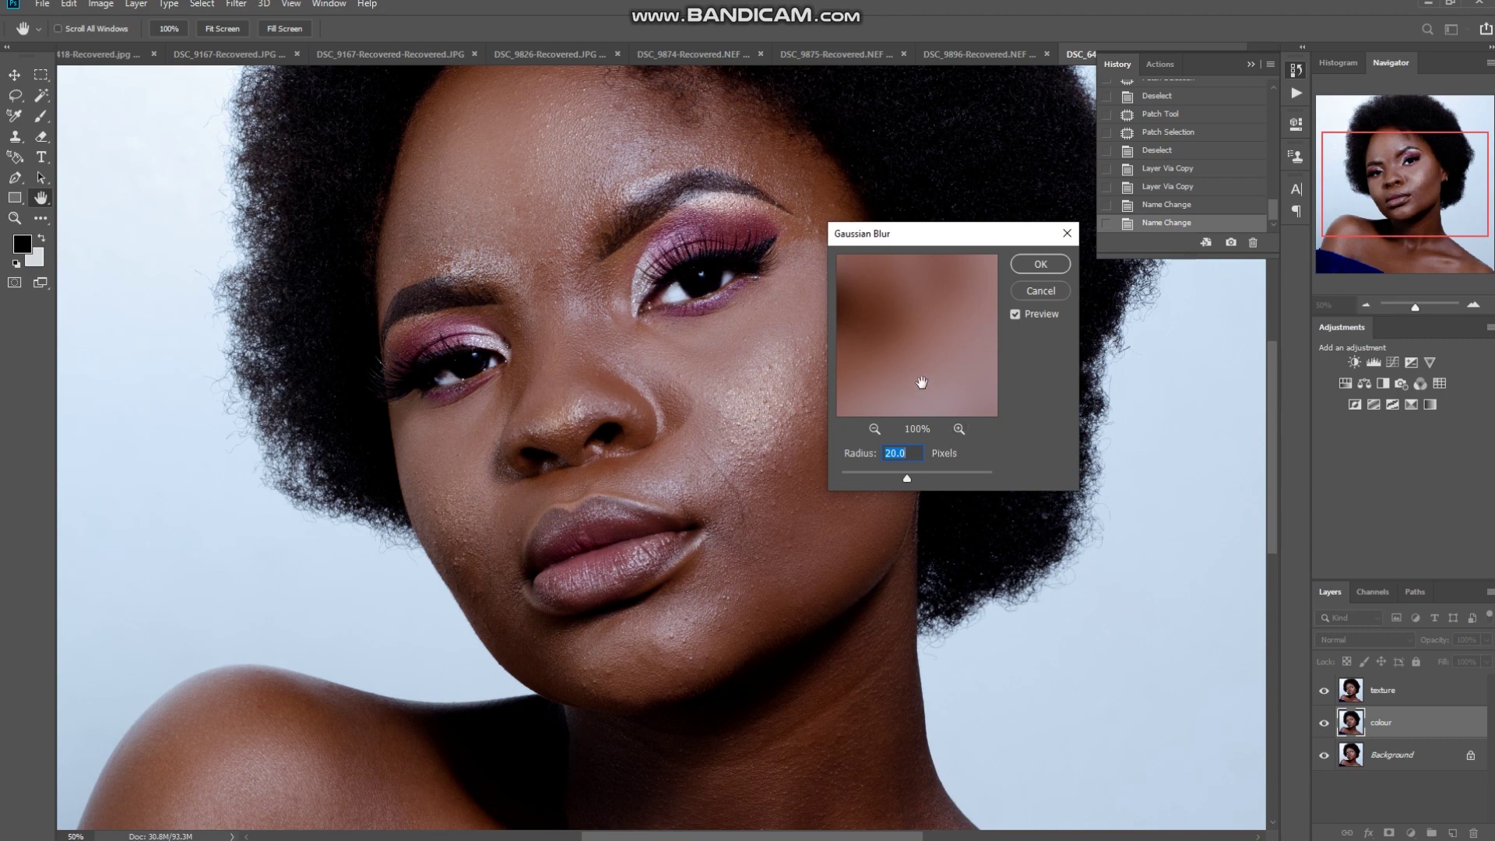
{"action": "type", "text": "4"}
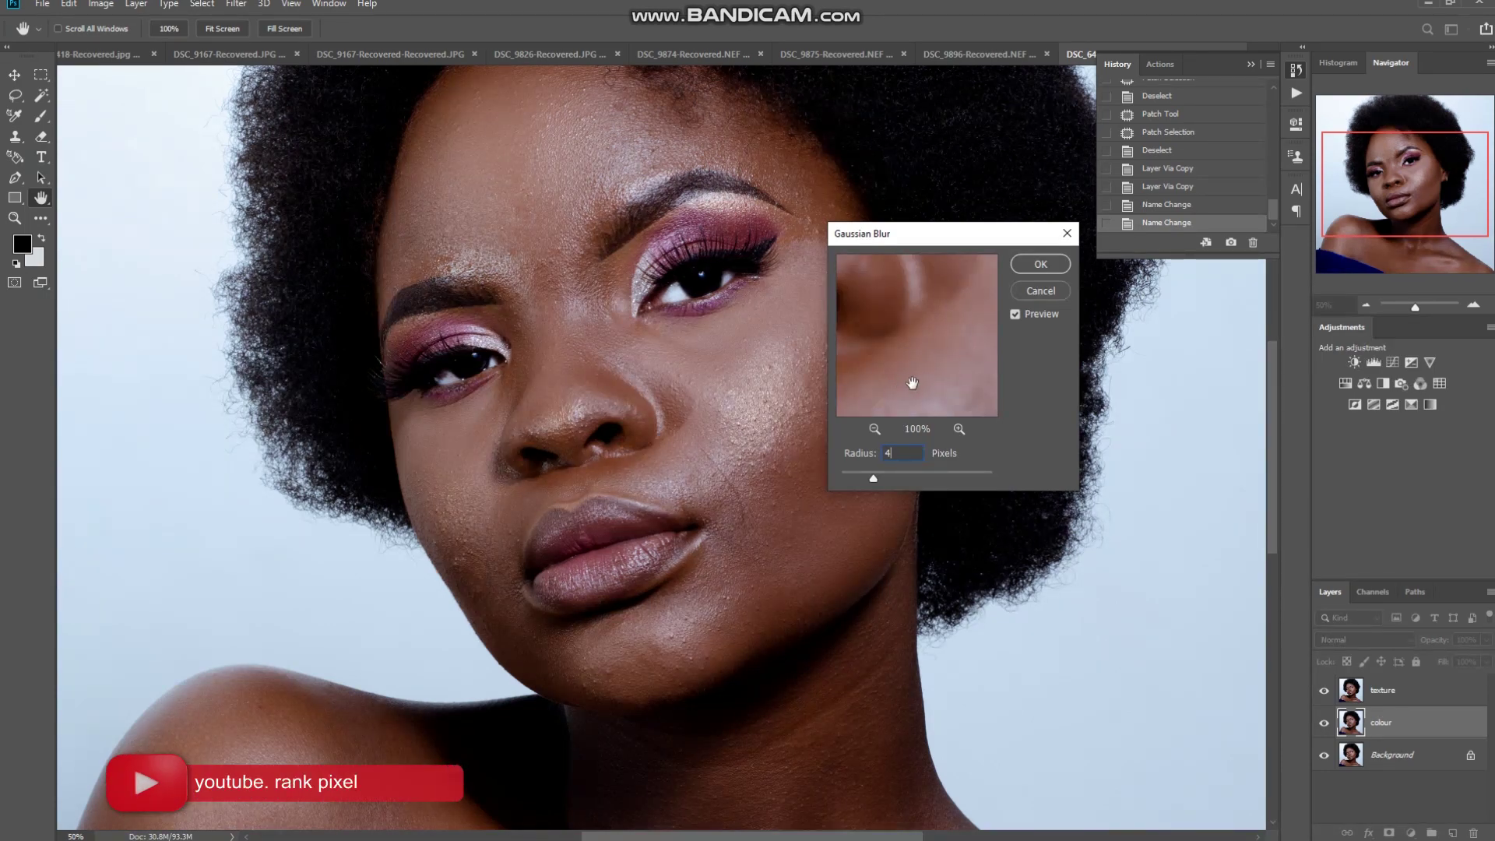
{"action": "left_click", "coordinate": [1040, 267]}
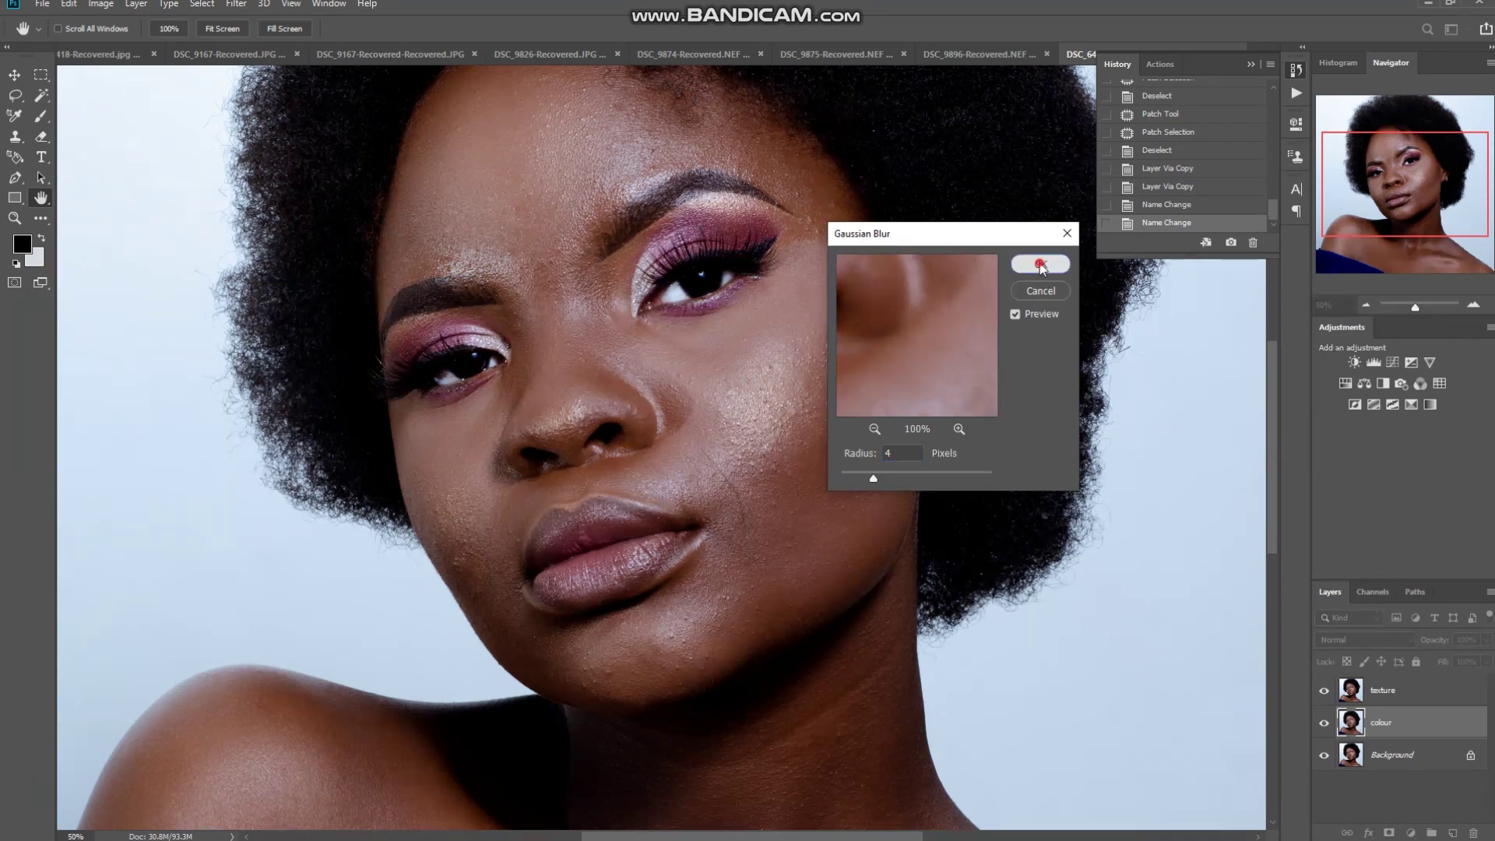
Start Apply Image on the texture layer with Subtract blending, scale 2 and offset 128
{"action": "left_click", "coordinate": [1400, 696]}
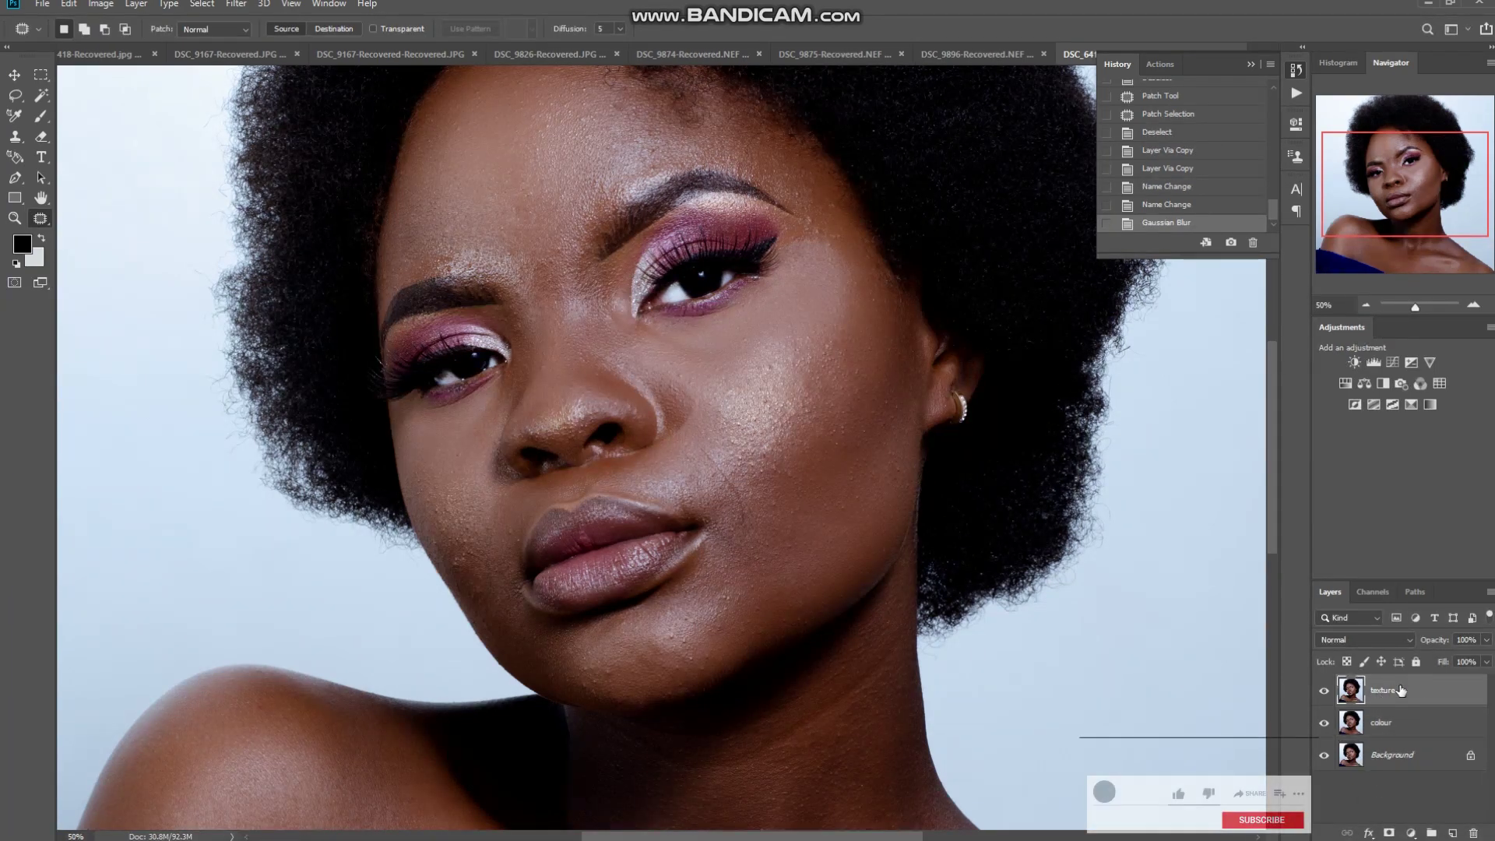
{"action": "left_click", "coordinate": [104, 8]}
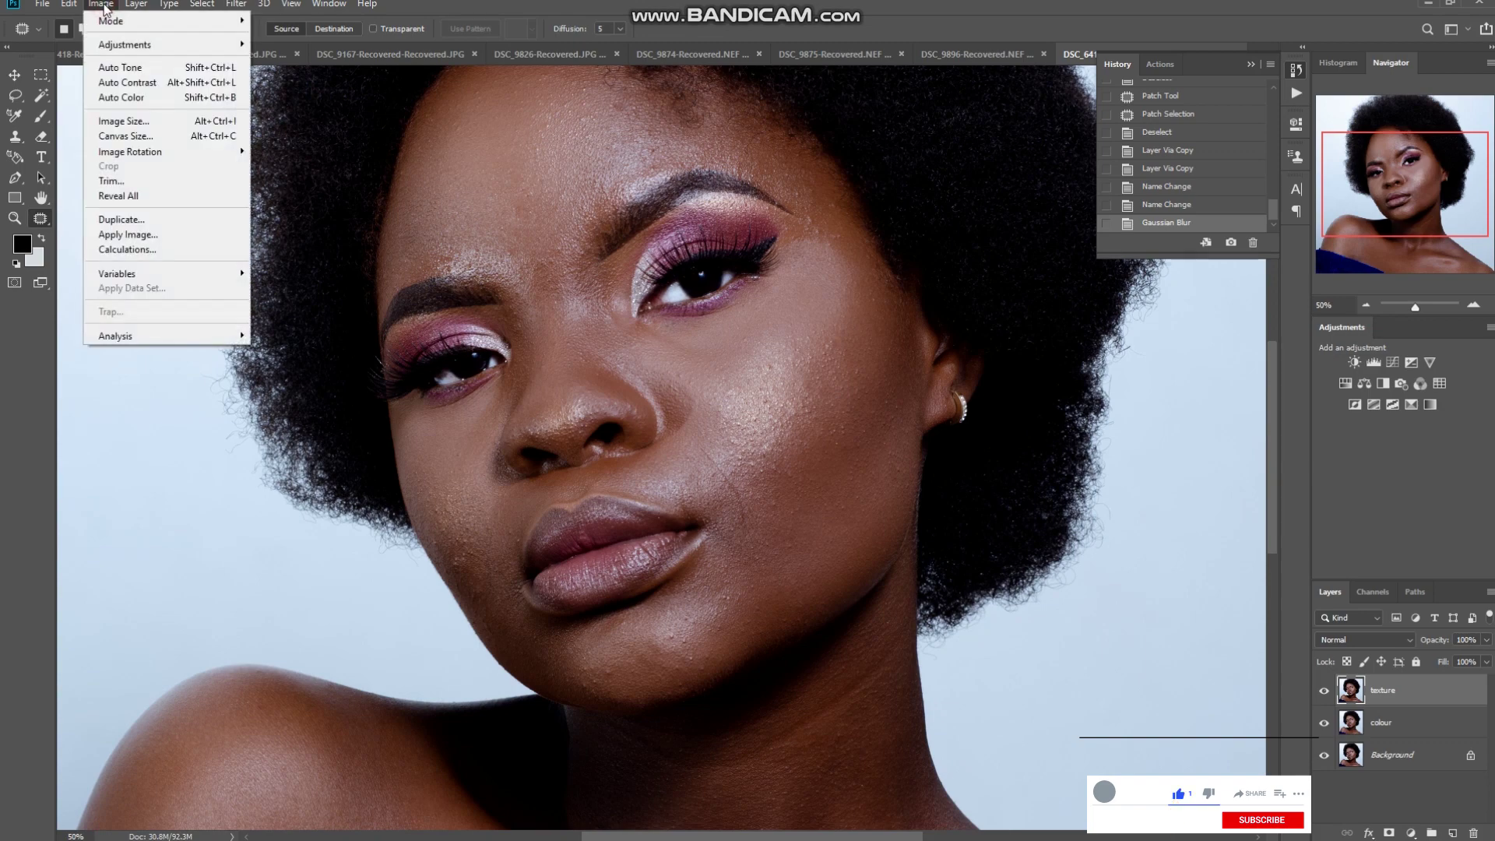
{"action": "left_click", "coordinate": [156, 240]}
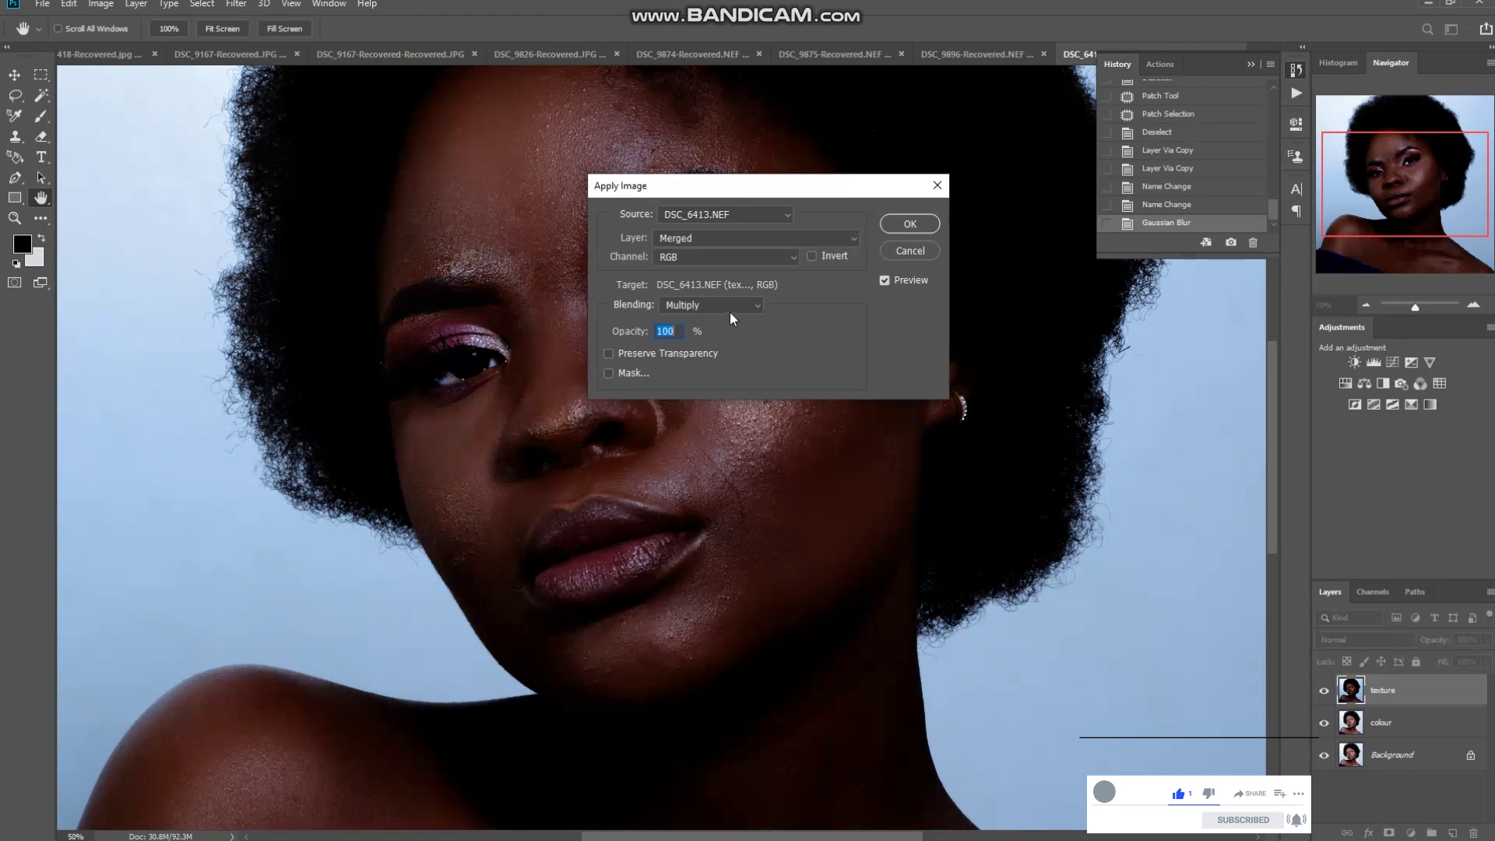
{"action": "left_click", "coordinate": [705, 305]}
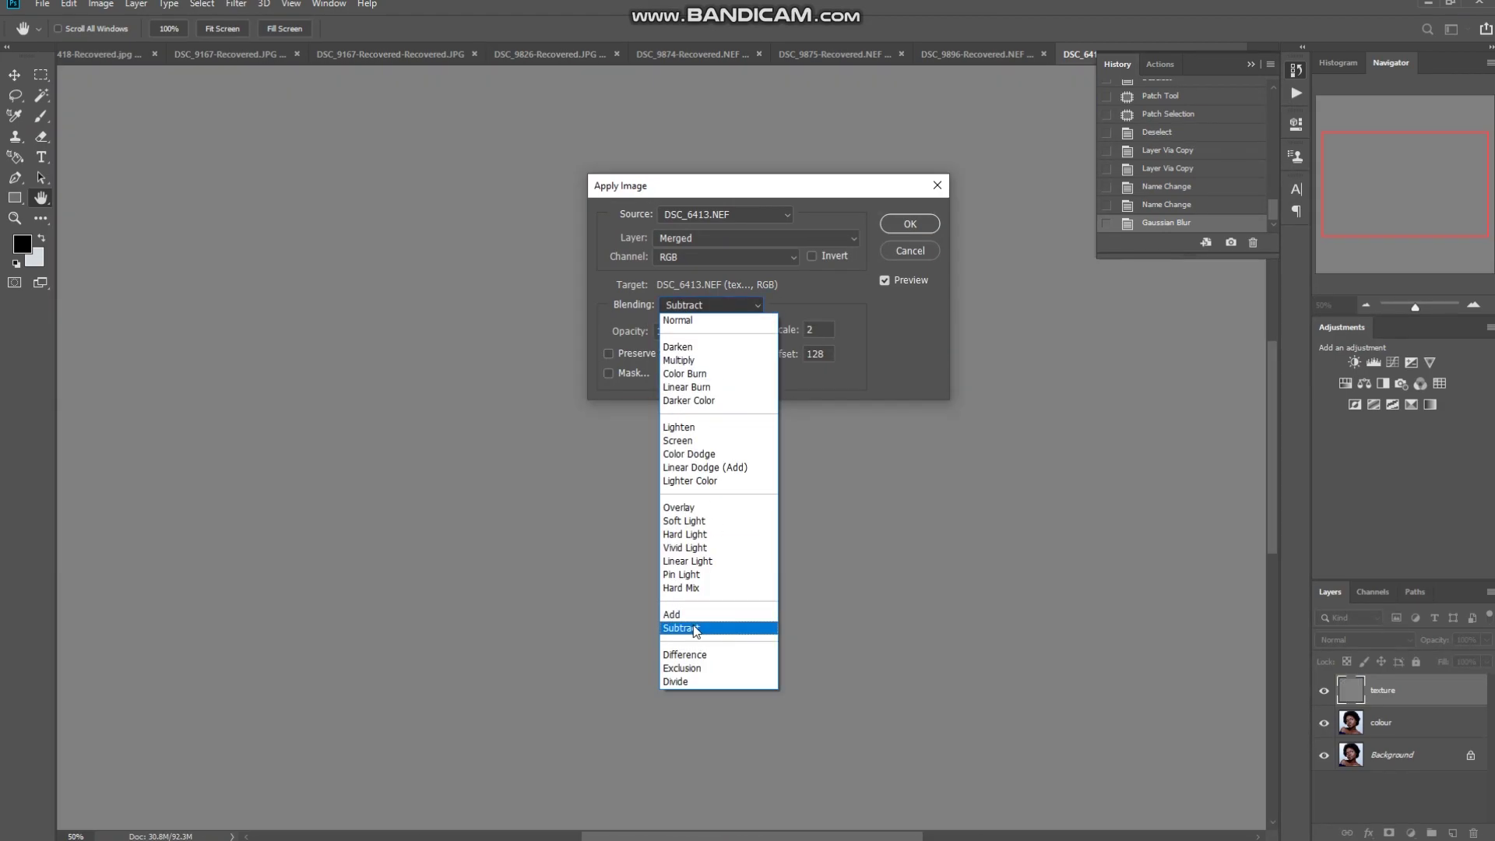
{"action": "left_click", "coordinate": [693, 628]}
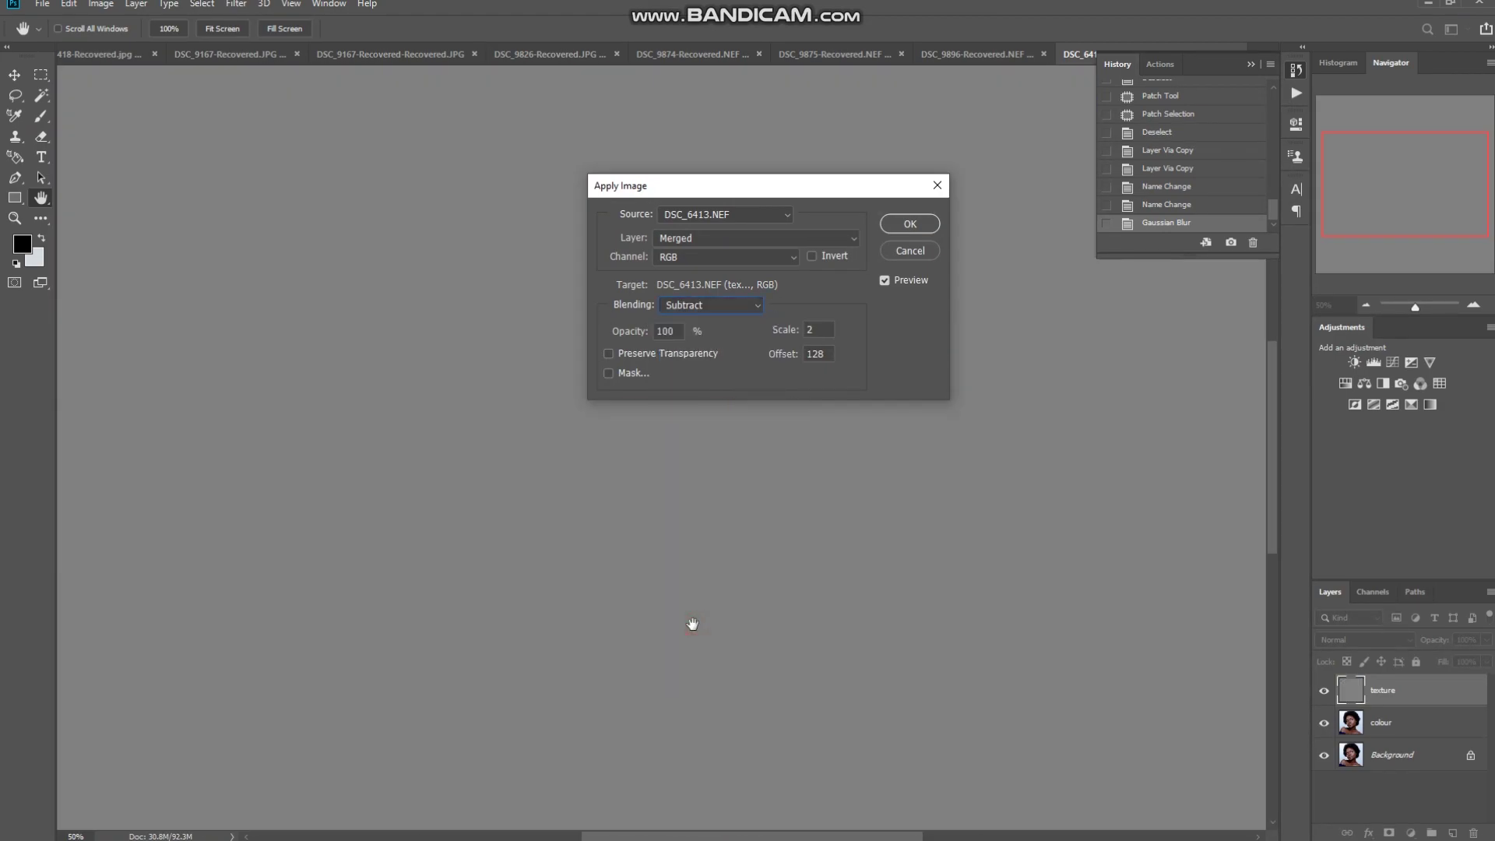
{"action": "double_click", "coordinate": [821, 331]}
{"action": "key", "text": "Tab"}
{"action": "type", "text": "12"}
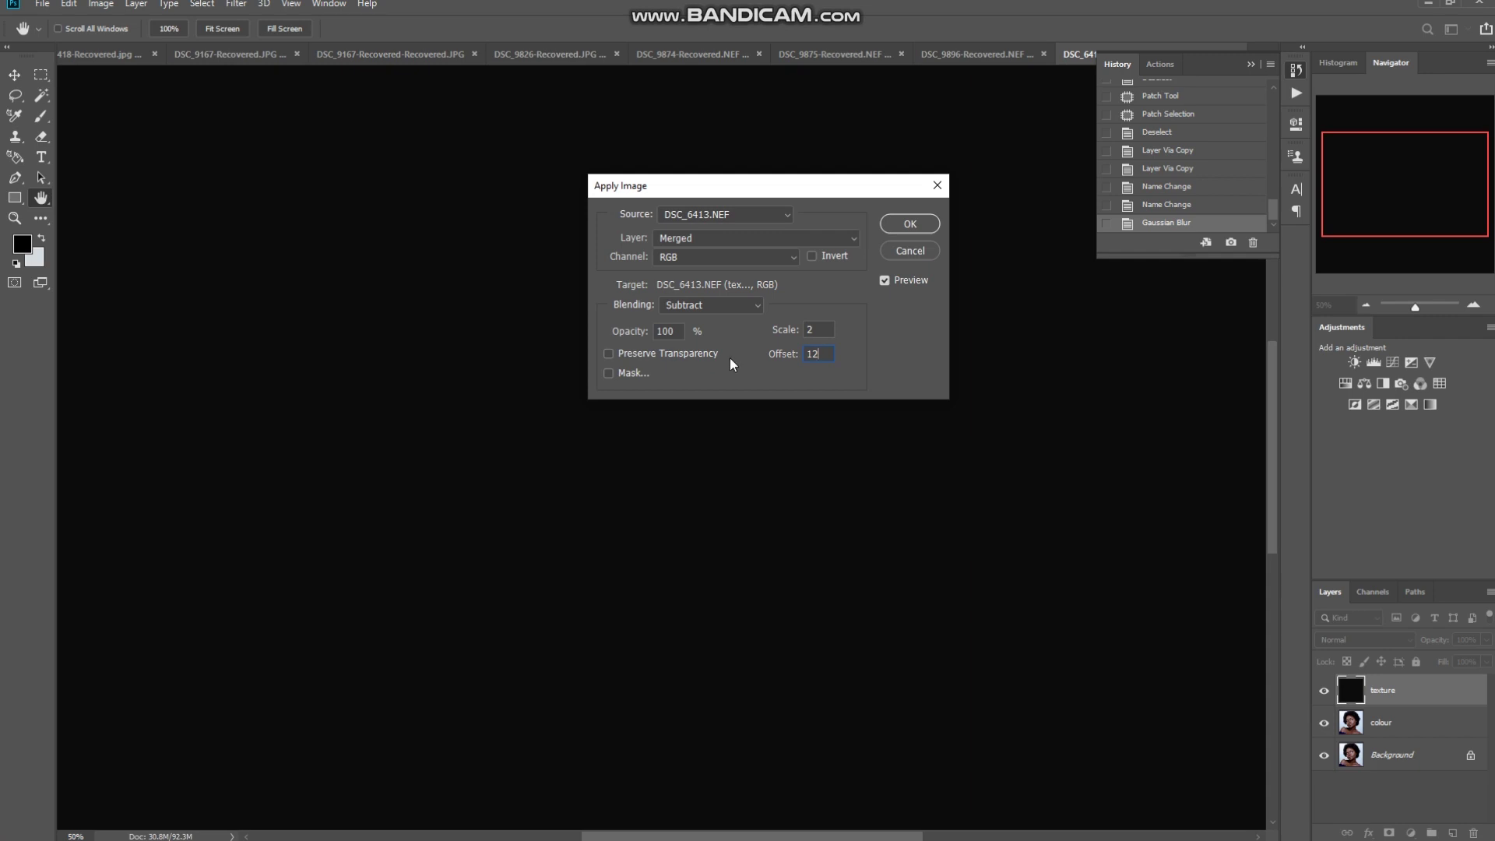
{"action": "type", "text": "8"}
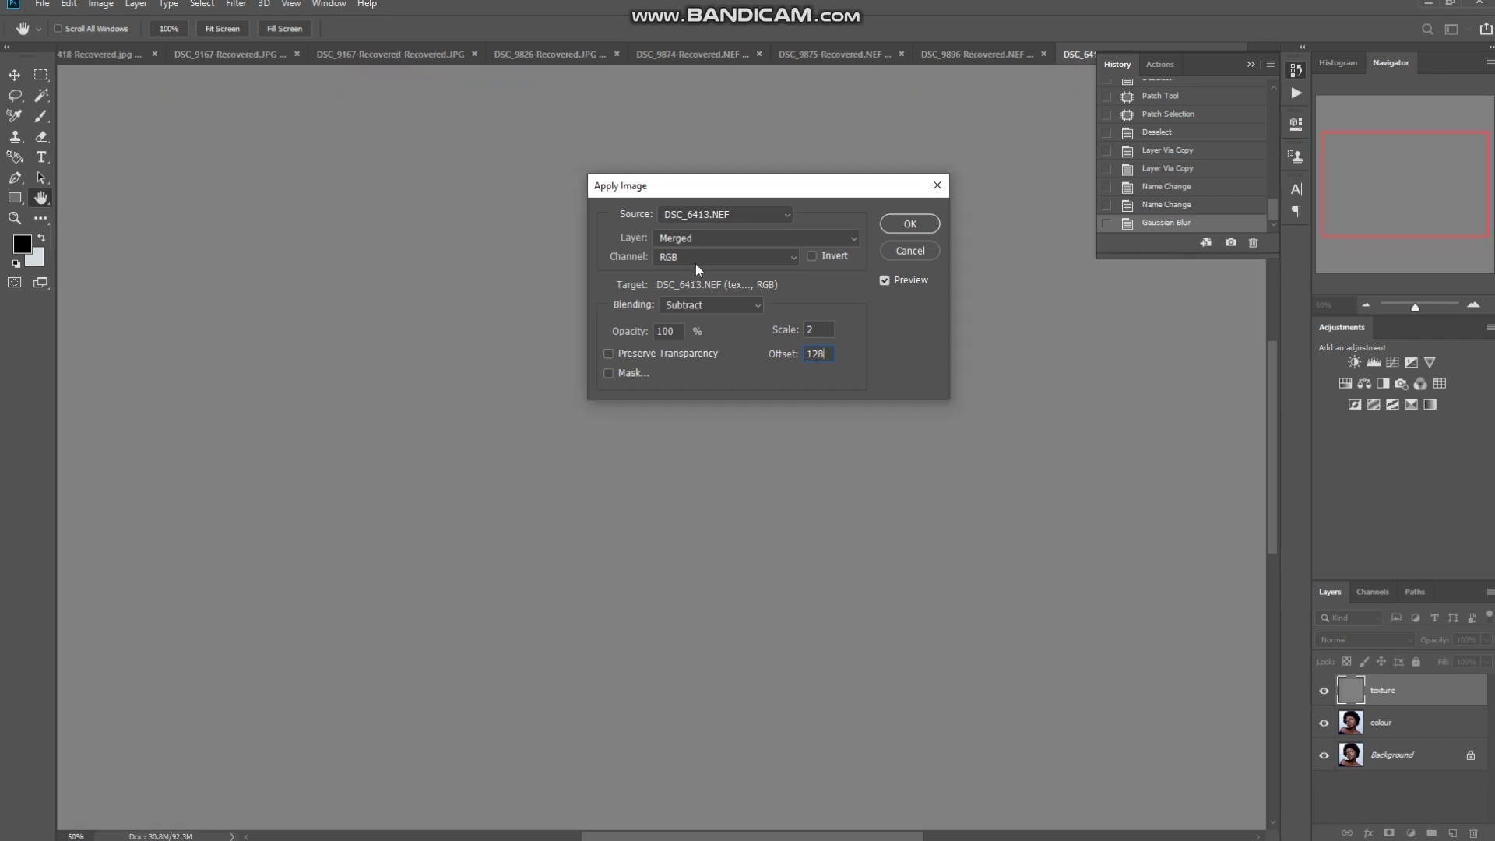
Choose the colour layer as the Apply Image source and apply it to the texture layer
{"action": "left_click", "coordinate": [685, 240]}
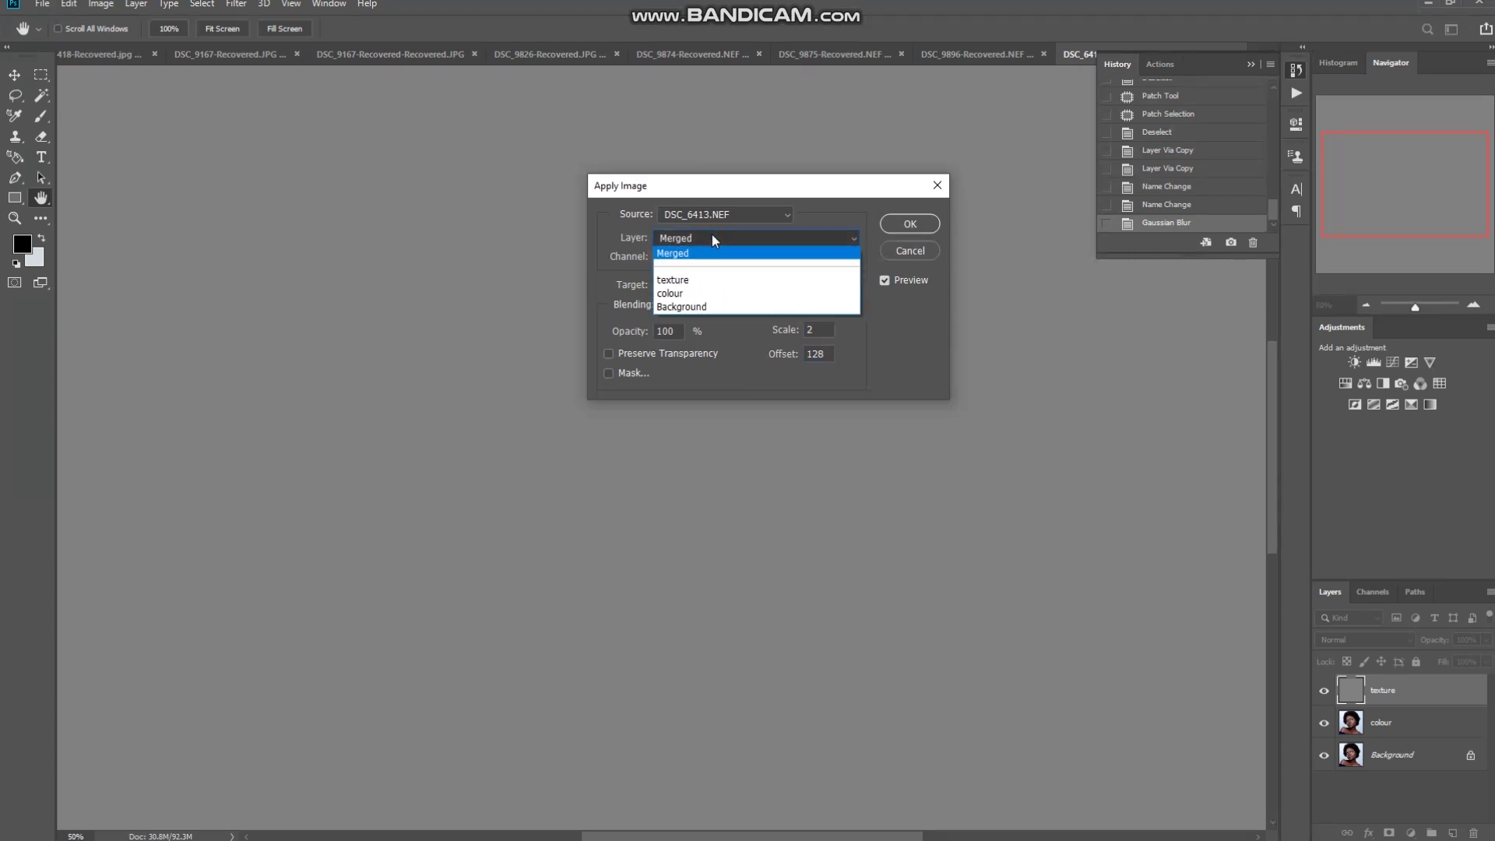
{"action": "left_click", "coordinate": [684, 295]}
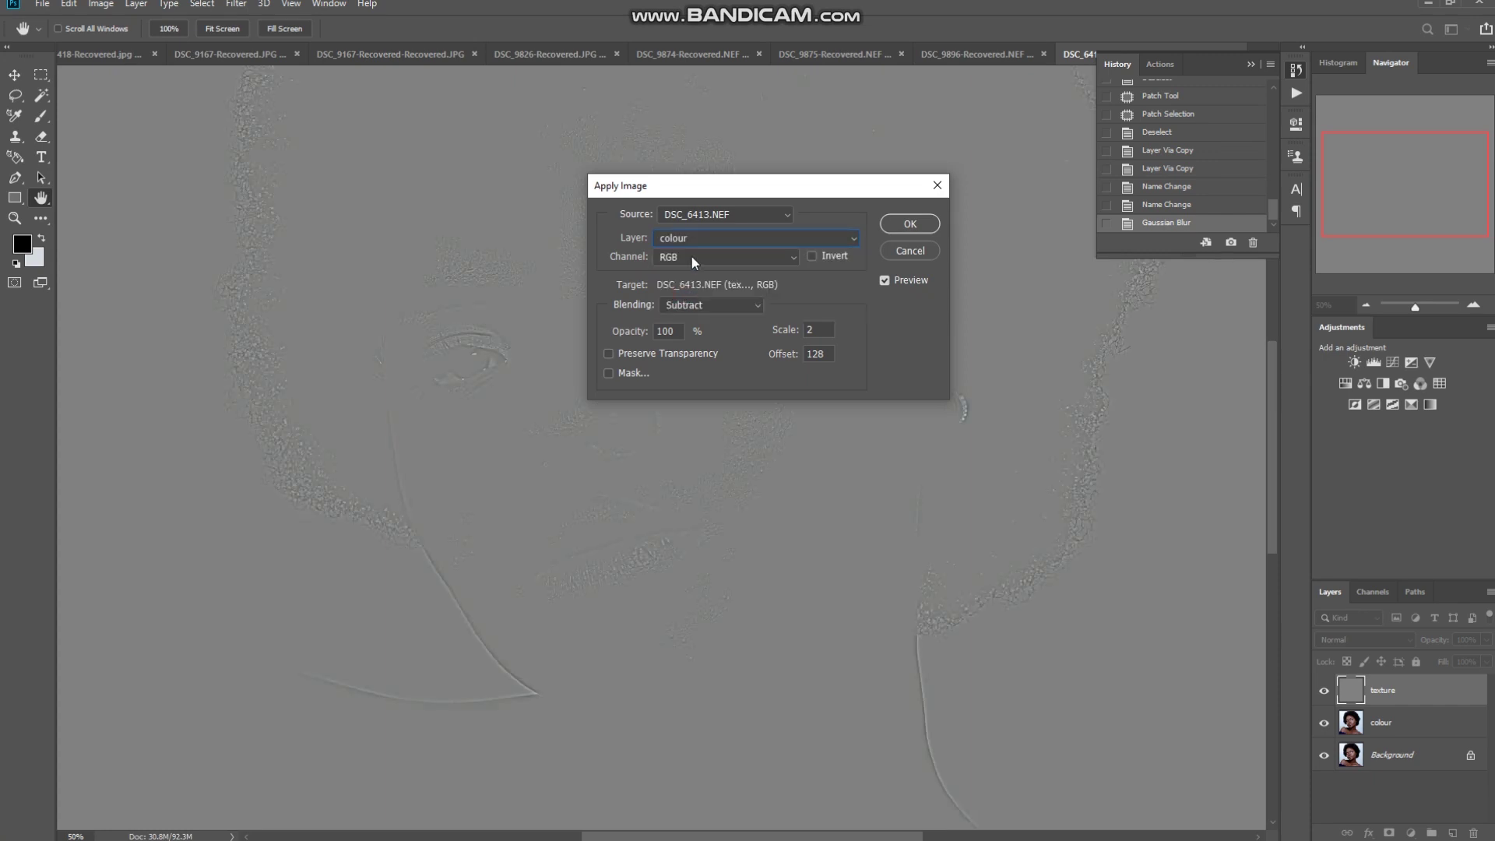
{"action": "left_click_drag", "start_coordinate": [717, 190], "coordinate": [997, 257]}
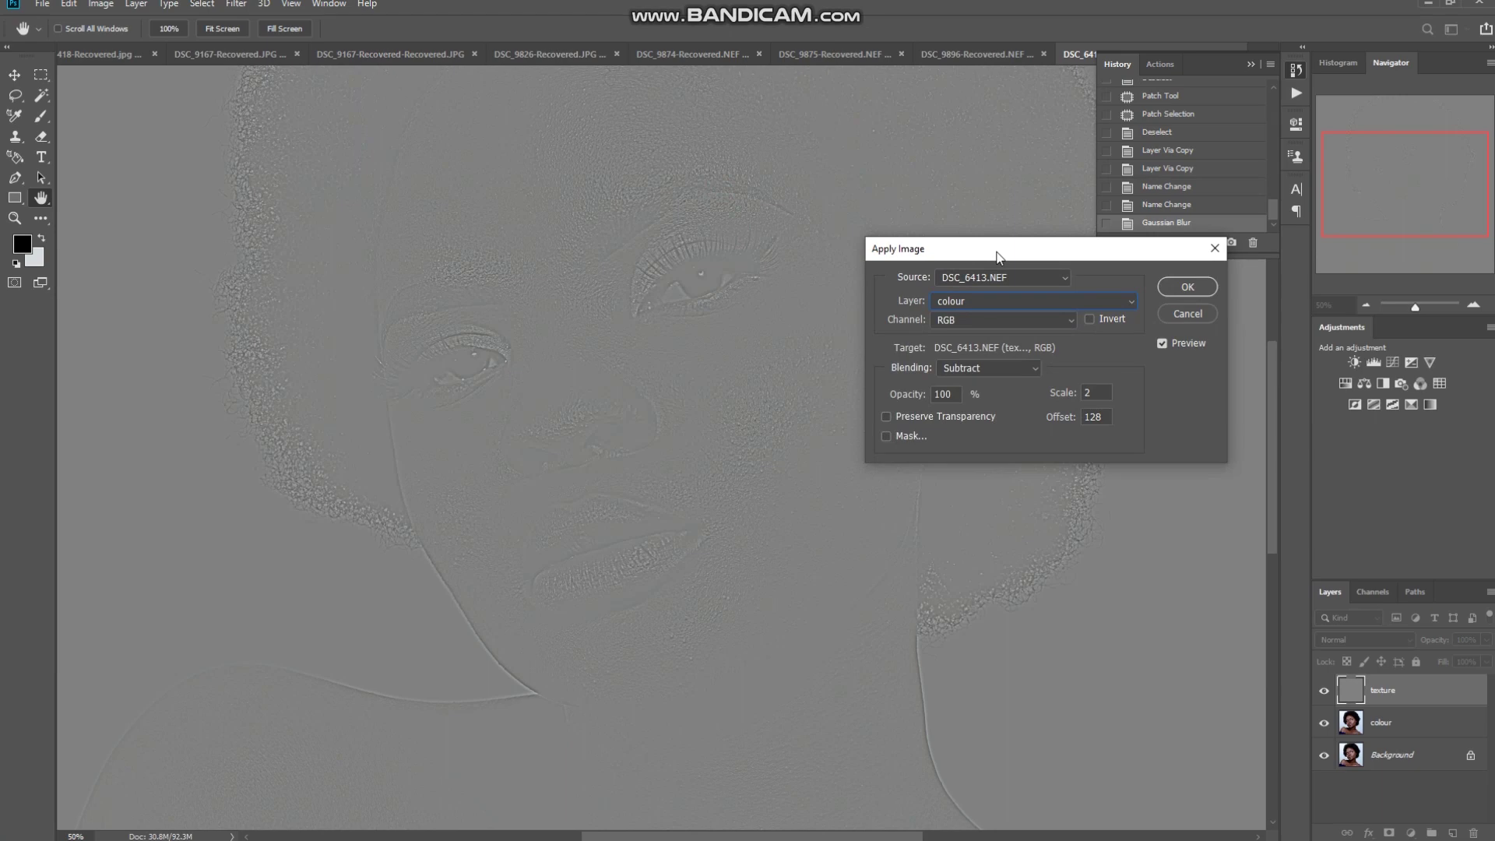
{"action": "left_click", "coordinate": [1187, 286]}
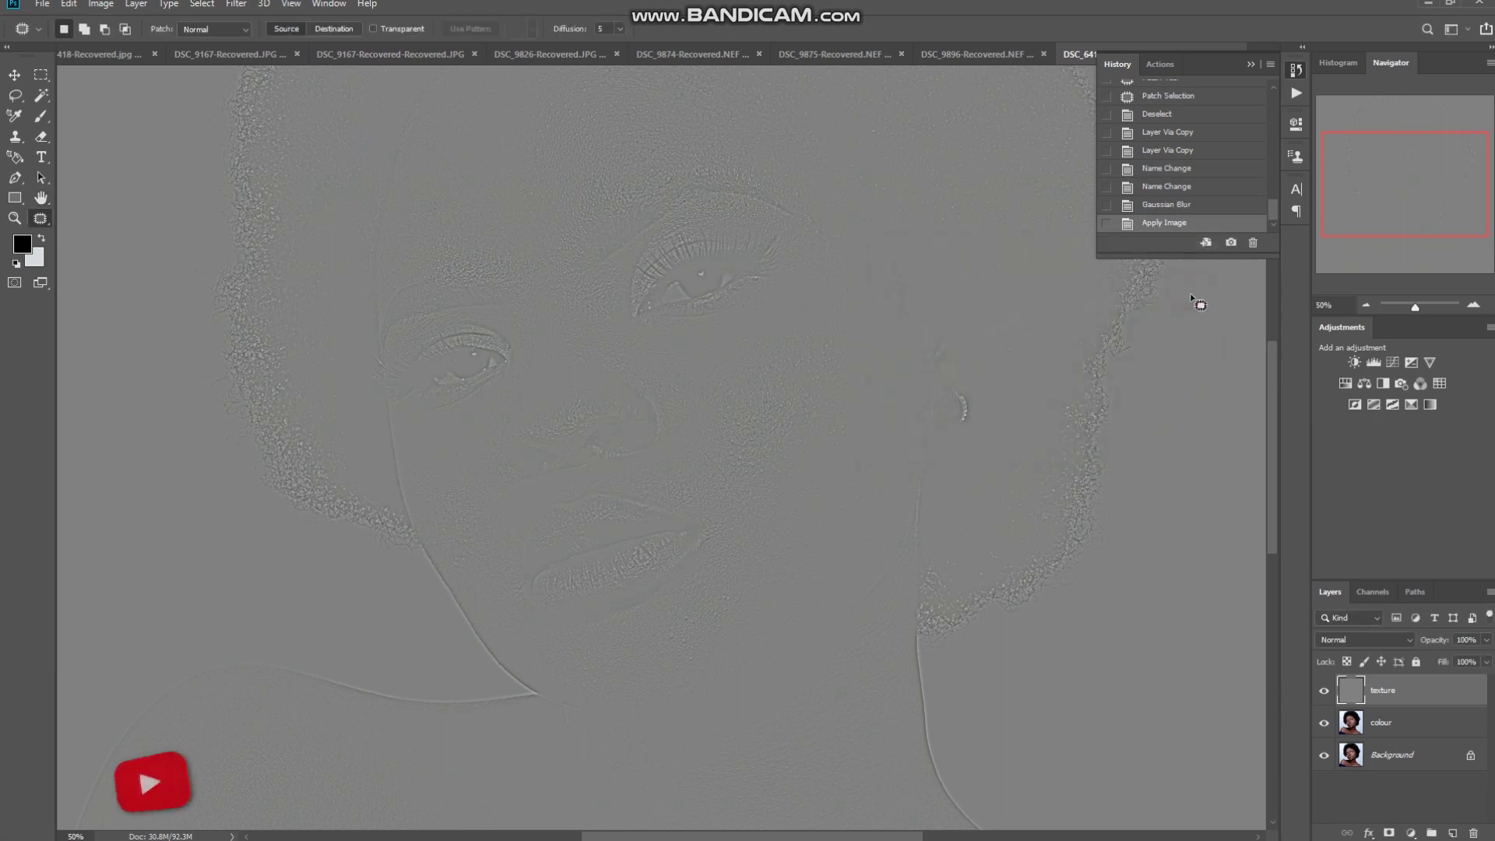
Set the texture layer's blend mode to Linear Light and collapse the history list
{"action": "left_click", "coordinate": [1368, 641]}
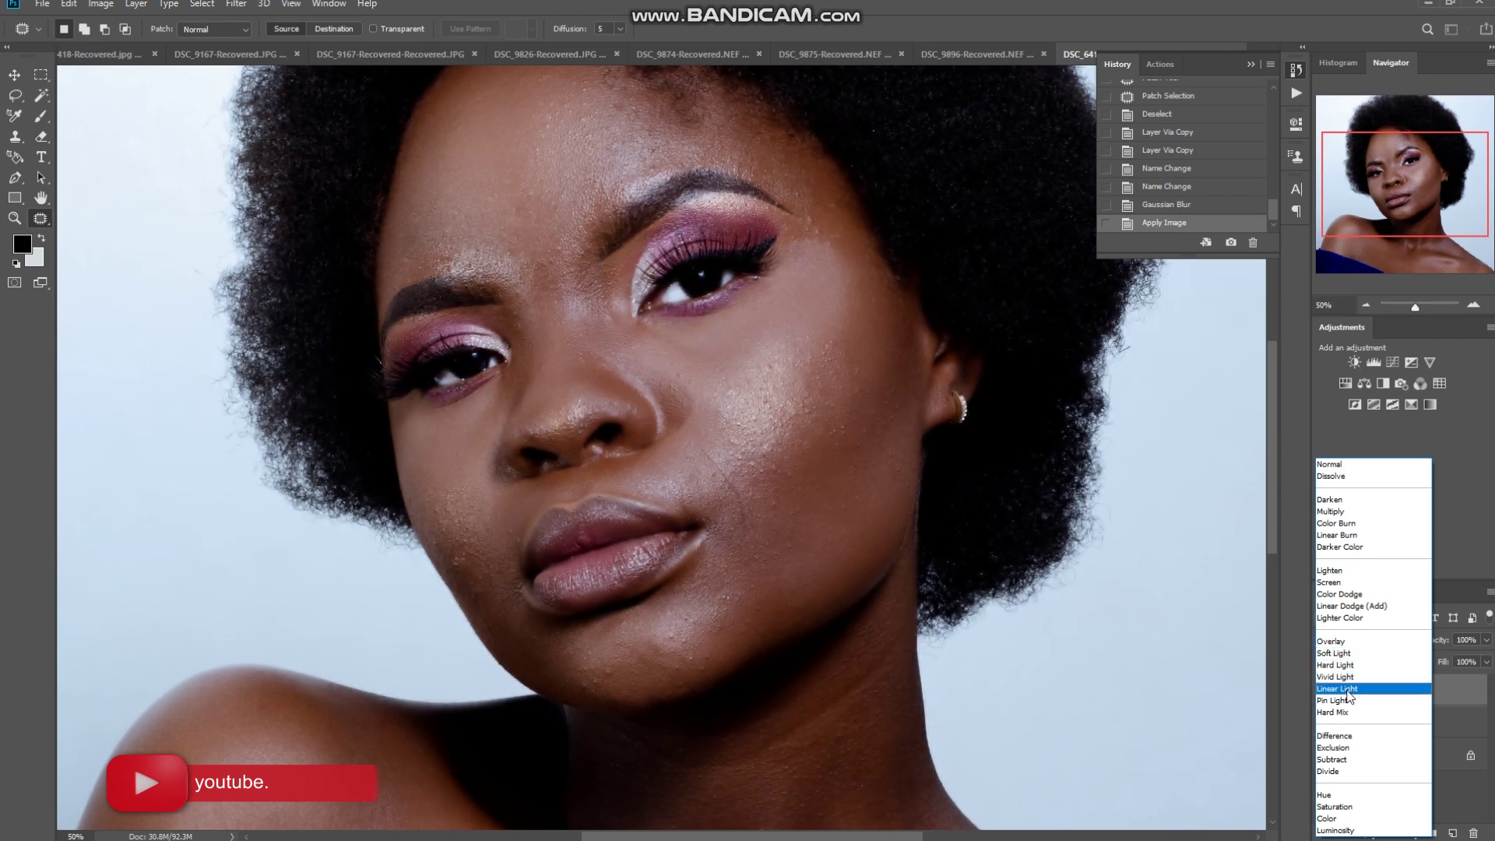
{"action": "left_click", "coordinate": [1347, 689]}
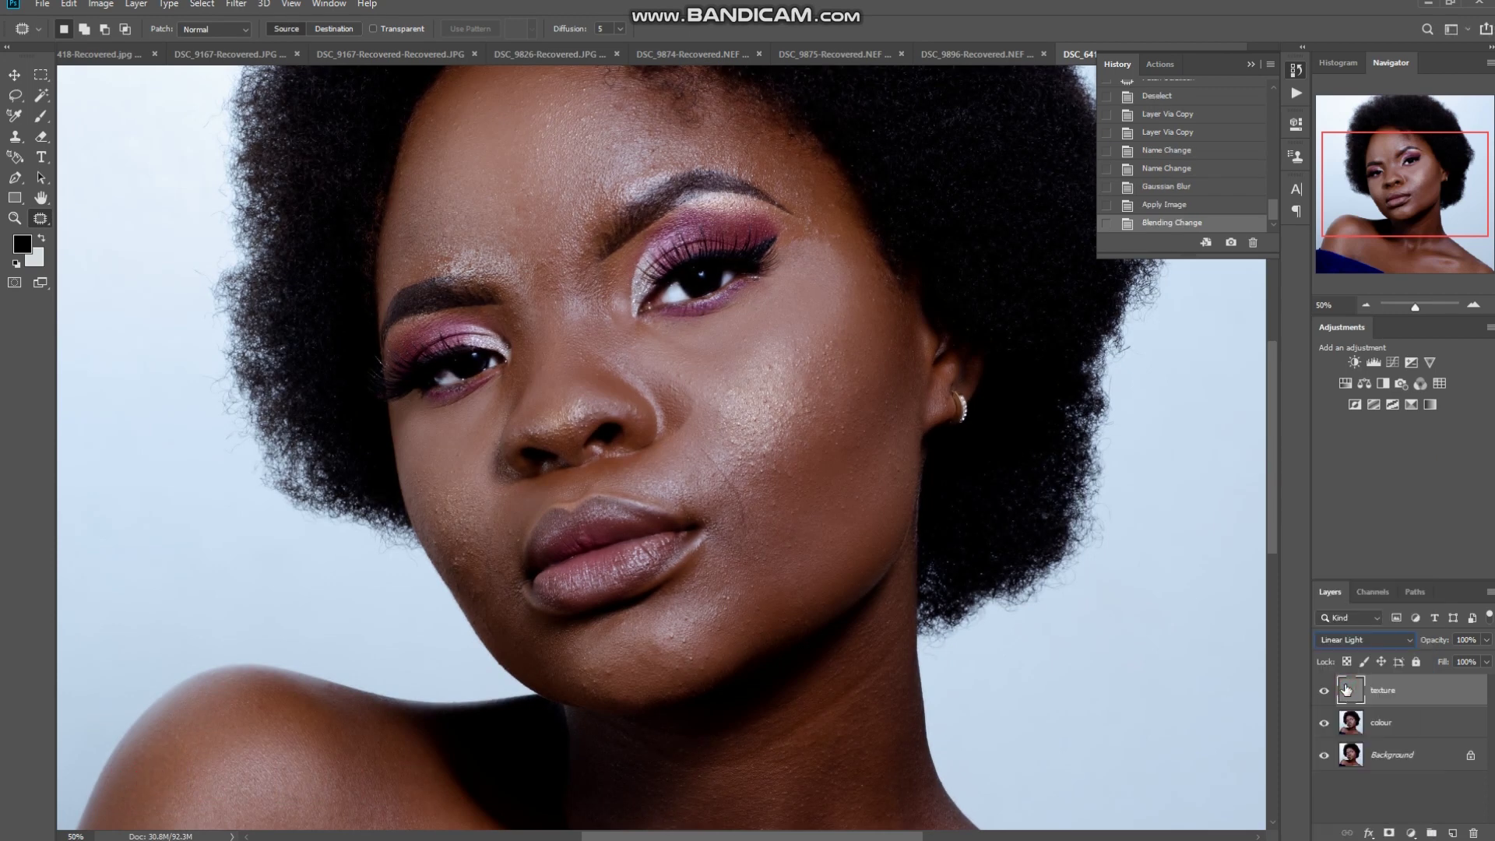
{"action": "left_click", "coordinate": [1346, 592]}
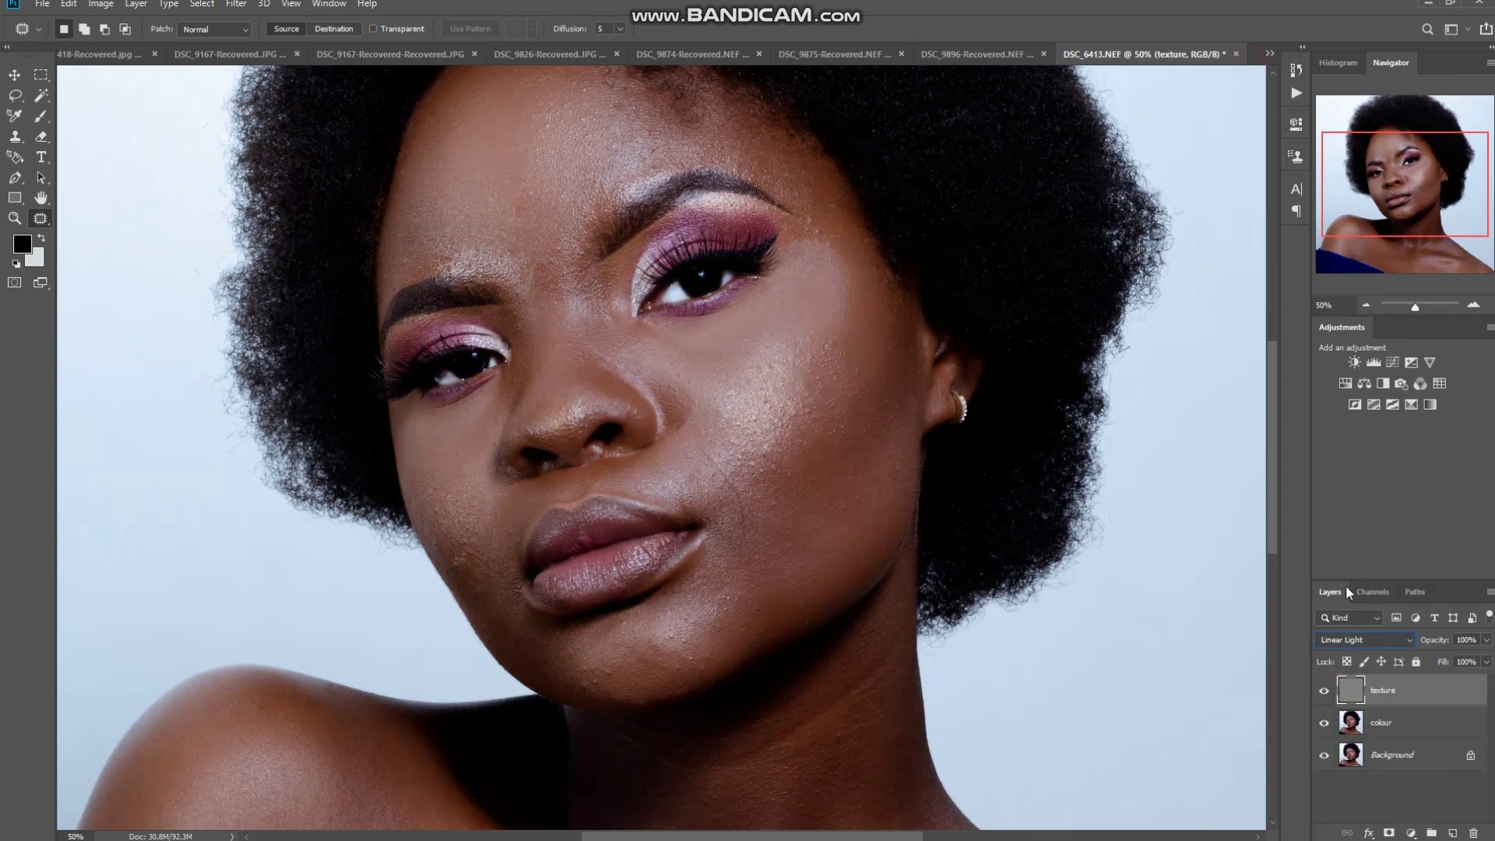
On the colour layer, lasso the earring-side cheek from under the eye down toward the jaw with a 10 px feather
{"action": "left_click", "coordinate": [1386, 733]}
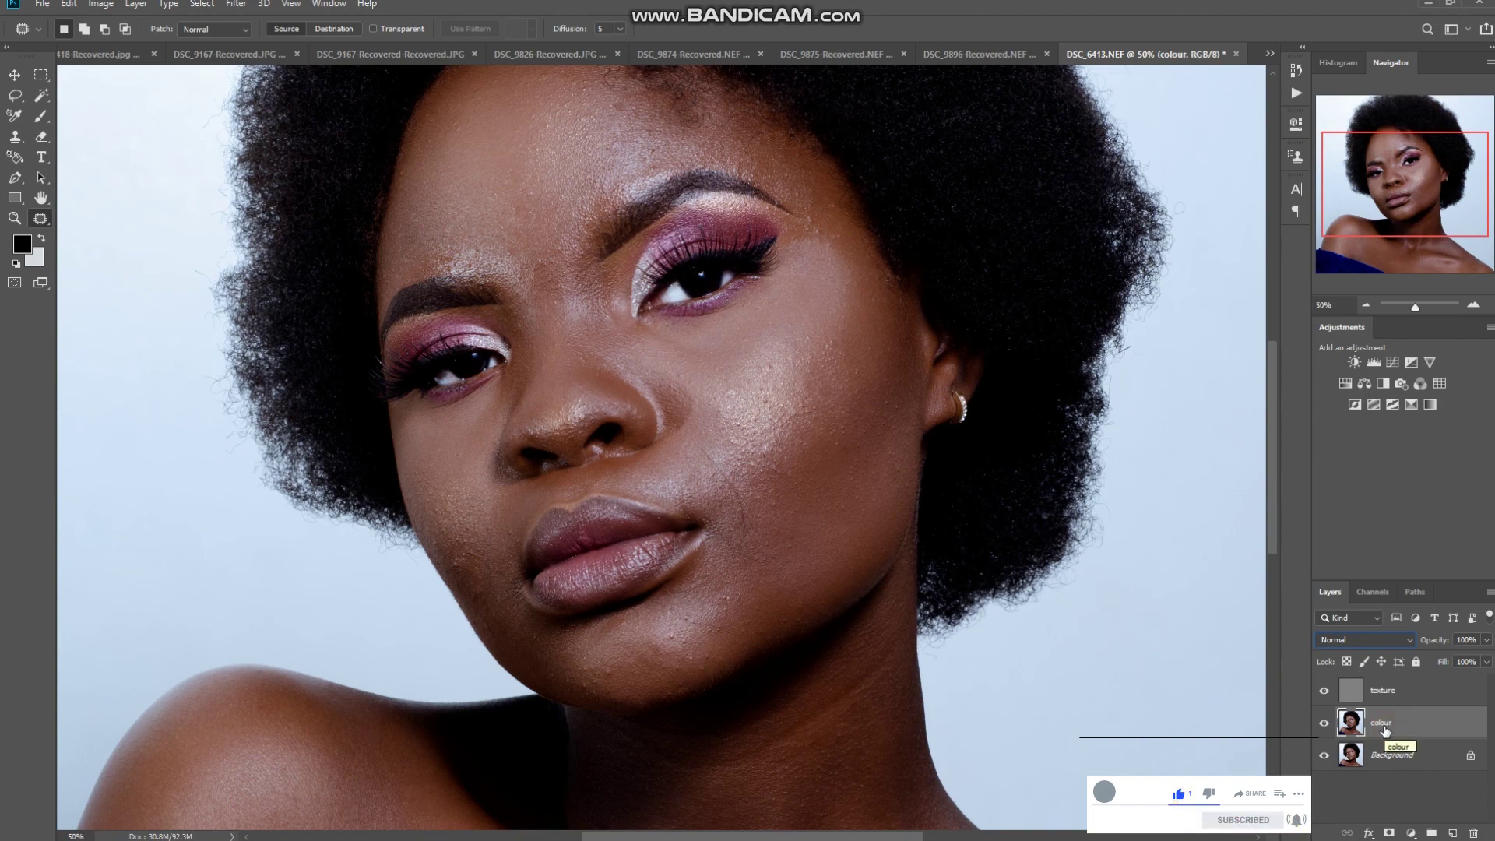
{"action": "left_click", "coordinate": [14, 95]}
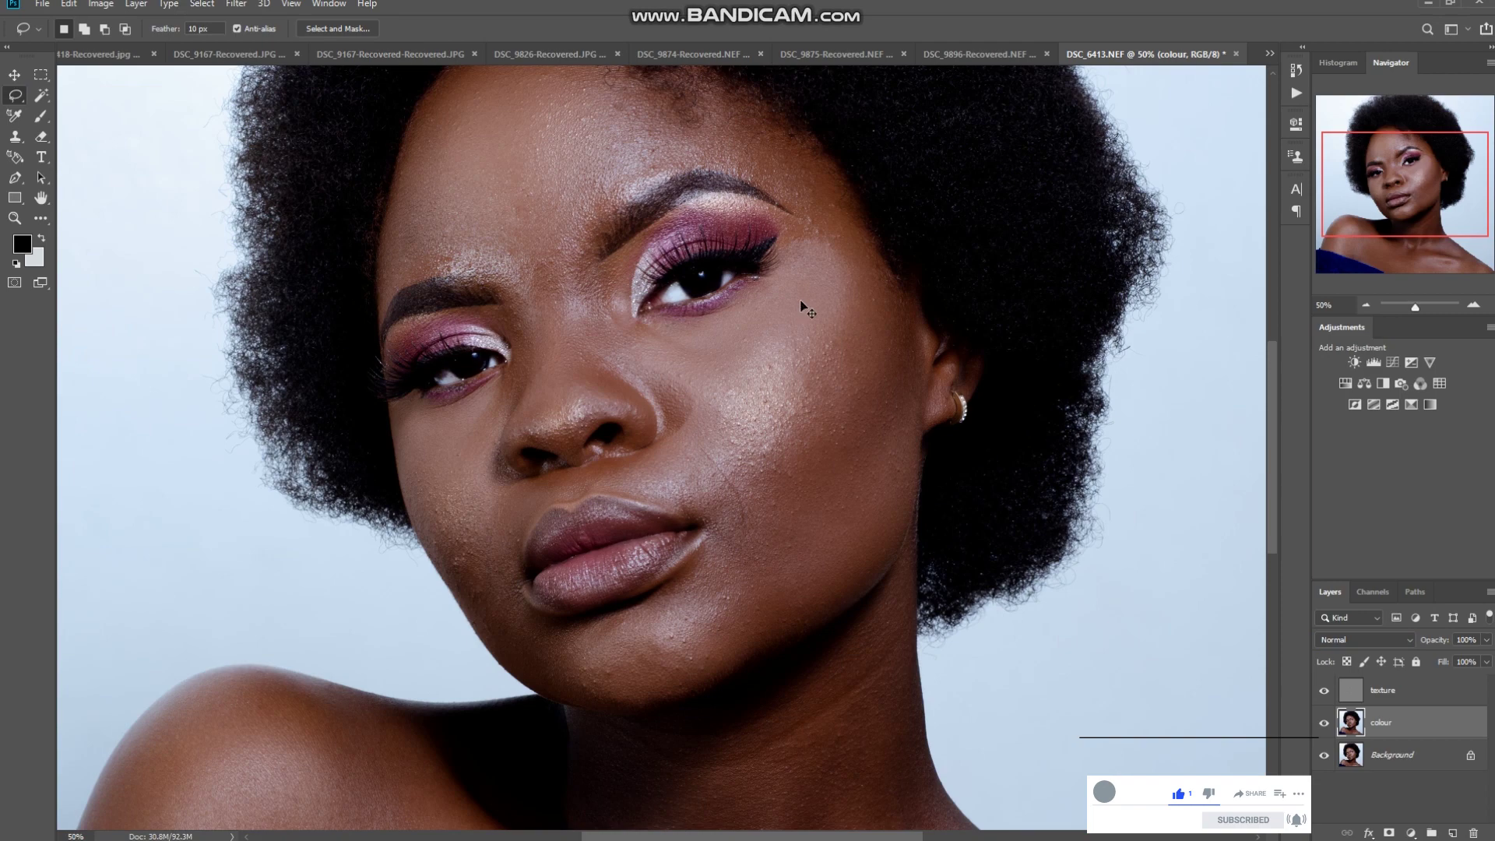
{"action": "key", "text": "ctrl+minus"}
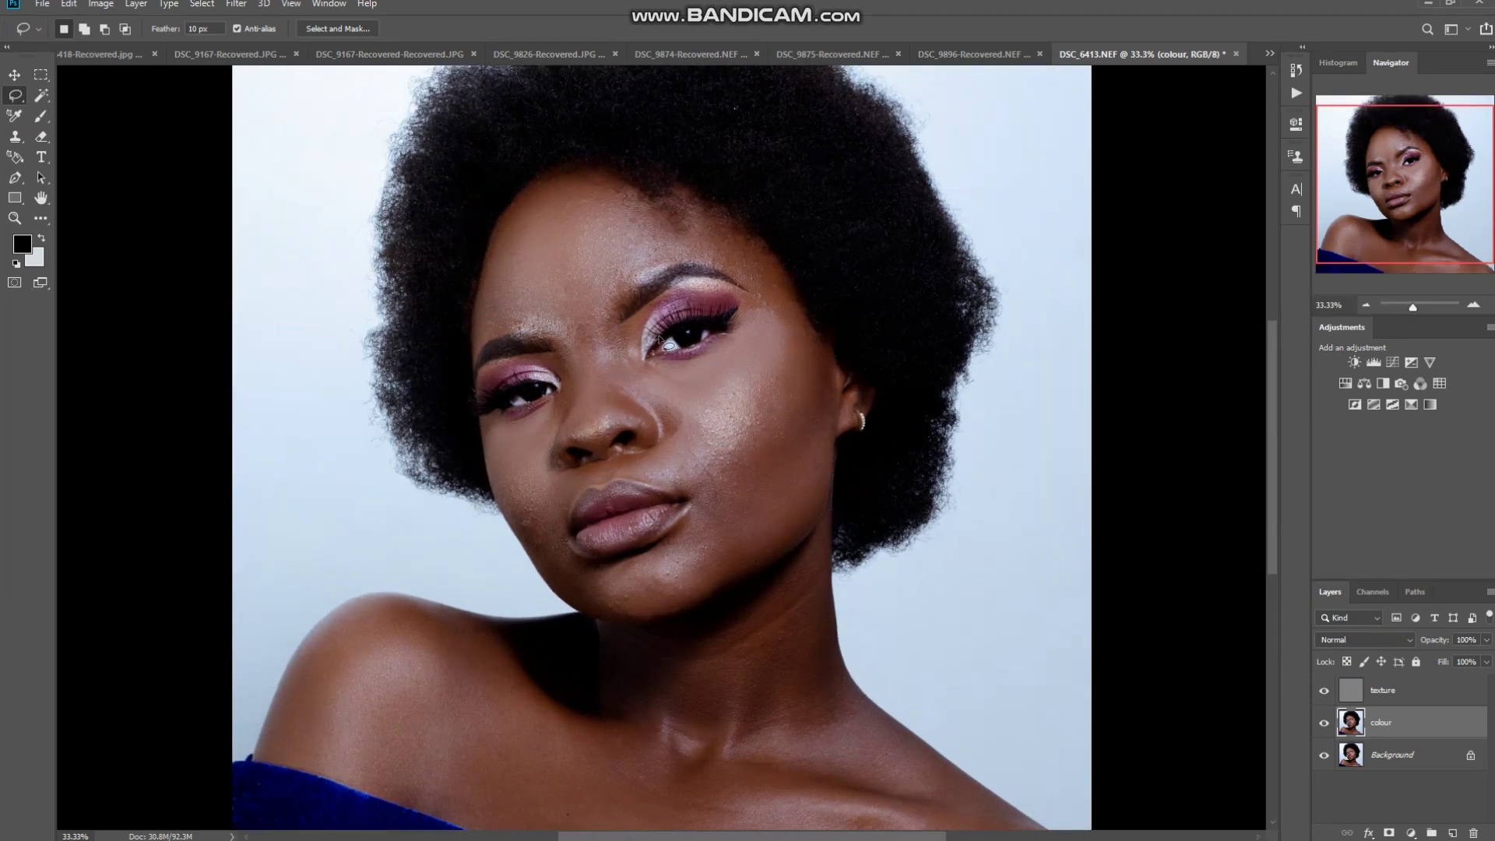
{"action": "mouse_move", "coordinate": [663, 372]}
{"action": "left_mouse_down"}
{"action": "mouse_move", "coordinate": [784, 307]}
{"action": "mouse_move", "coordinate": [828, 376]}
{"action": "mouse_move", "coordinate": [823, 433]}
{"action": "left_mouse_up"}
{"action": "left_click_drag", "start_coordinate": [647, 393], "coordinate": [648, 394]}
Apply a Gaussian Blur with a 20-pixel radius to the selected cheek
{"action": "left_click", "coordinate": [238, 5]}
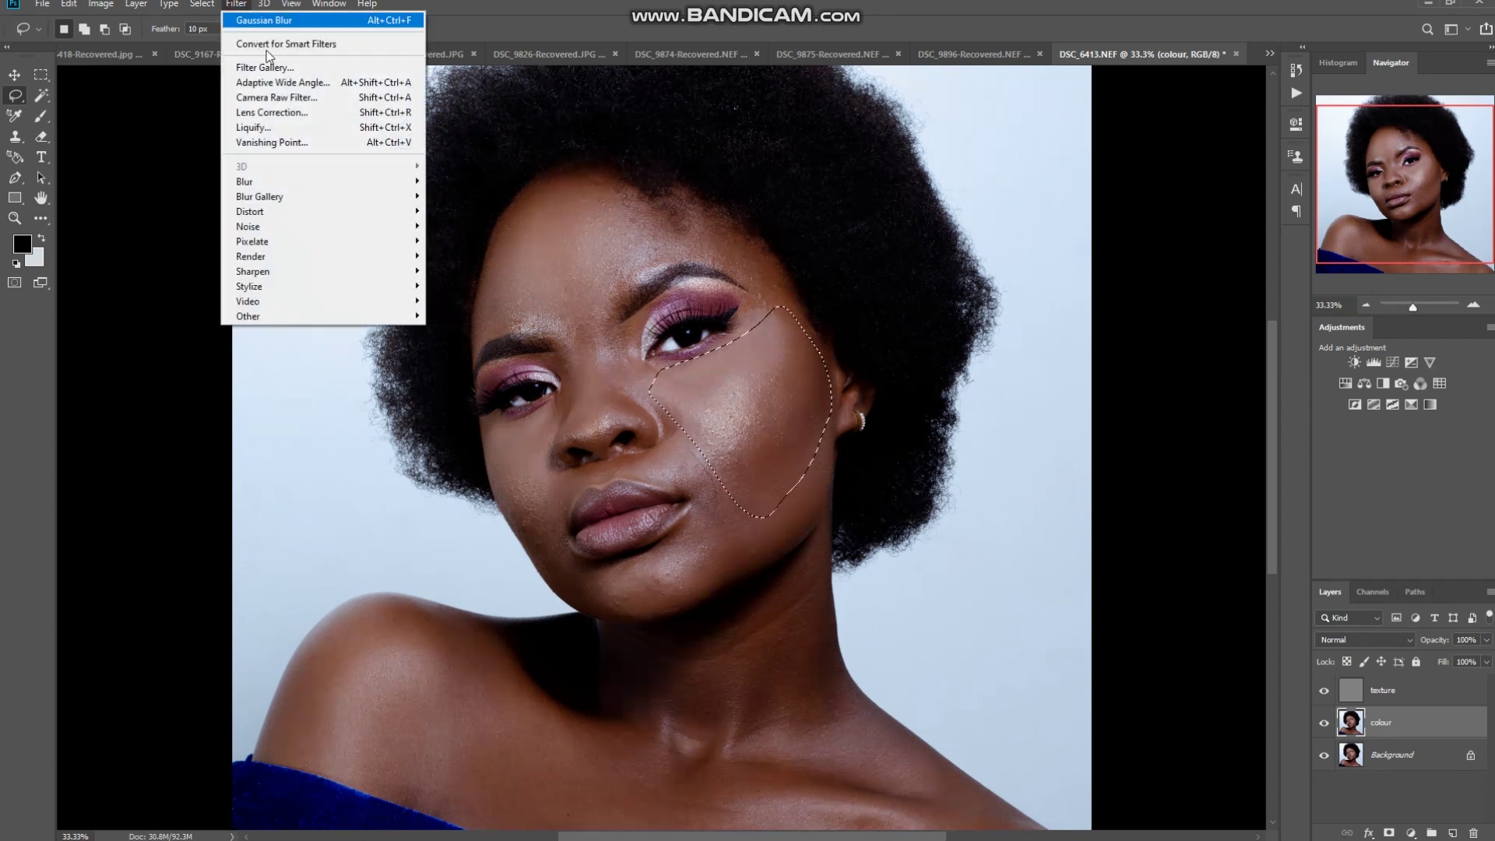
{"action": "mouse_move", "coordinate": [275, 185]}
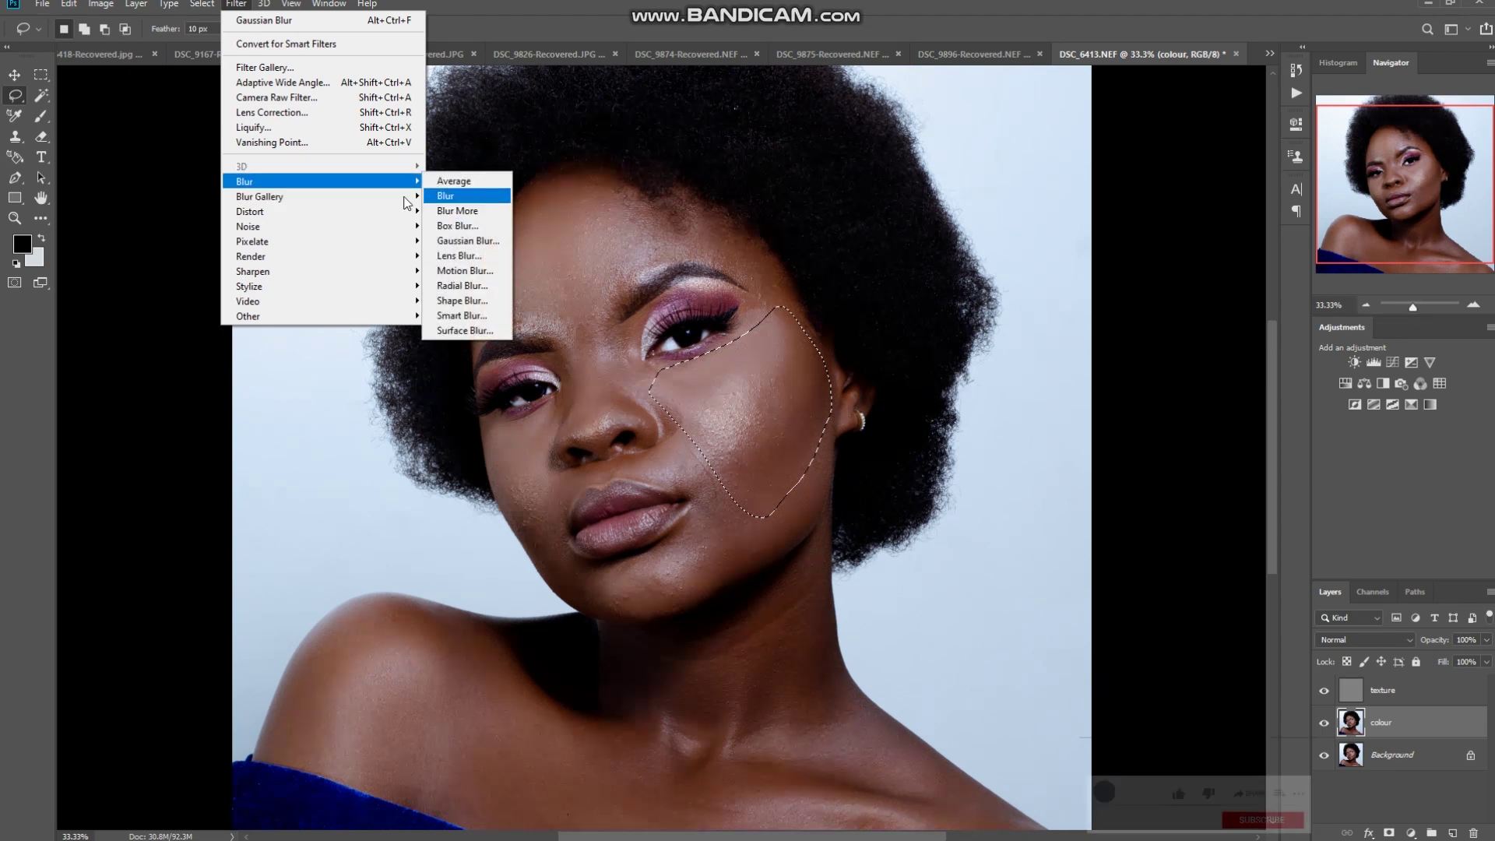
{"action": "left_click", "coordinate": [301, 183]}
{"action": "left_click", "coordinate": [467, 241]}
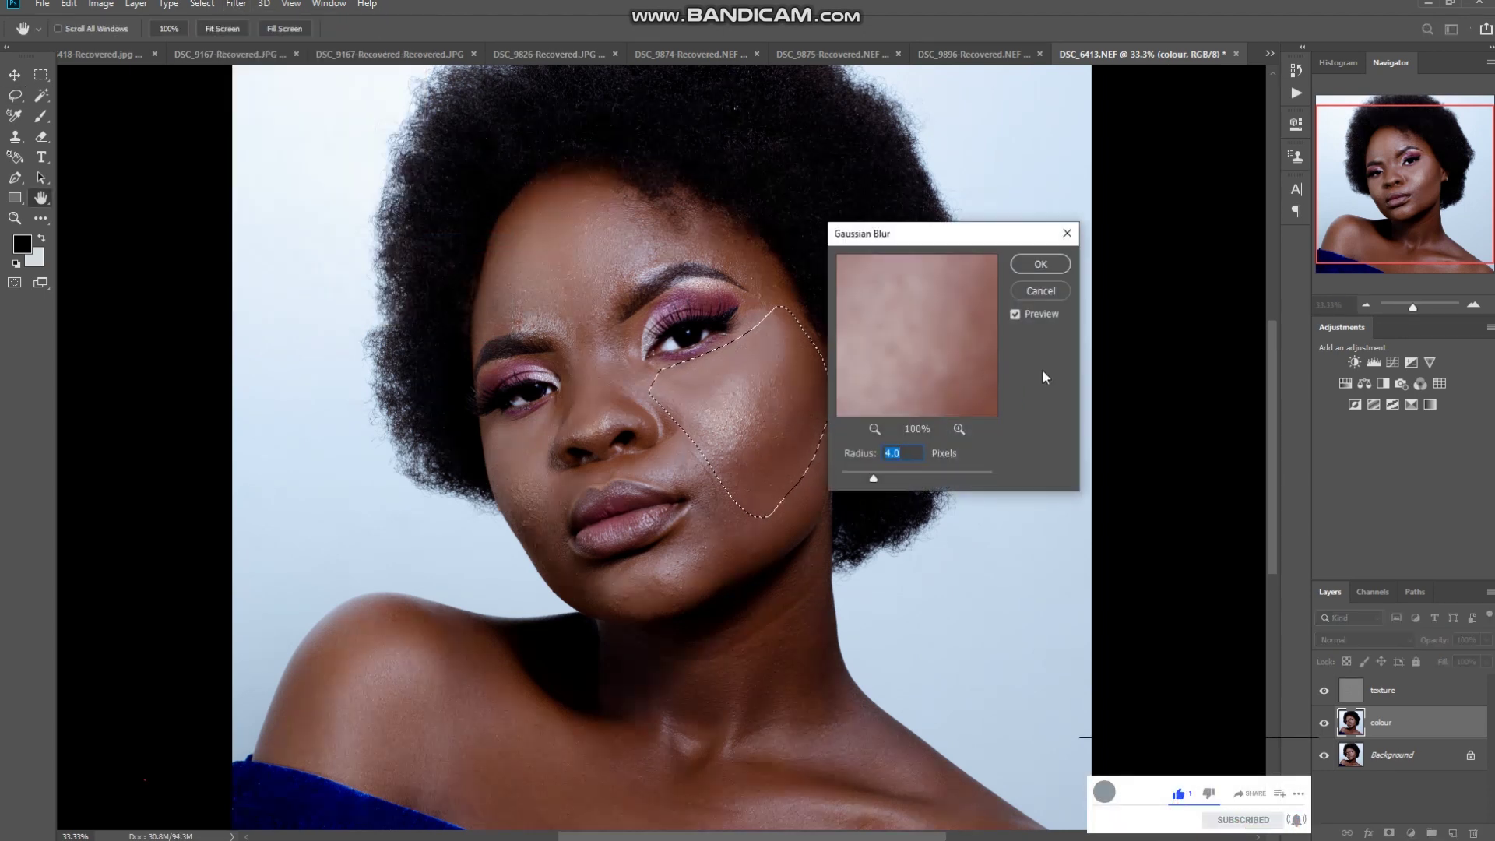
{"action": "type", "text": "20"}
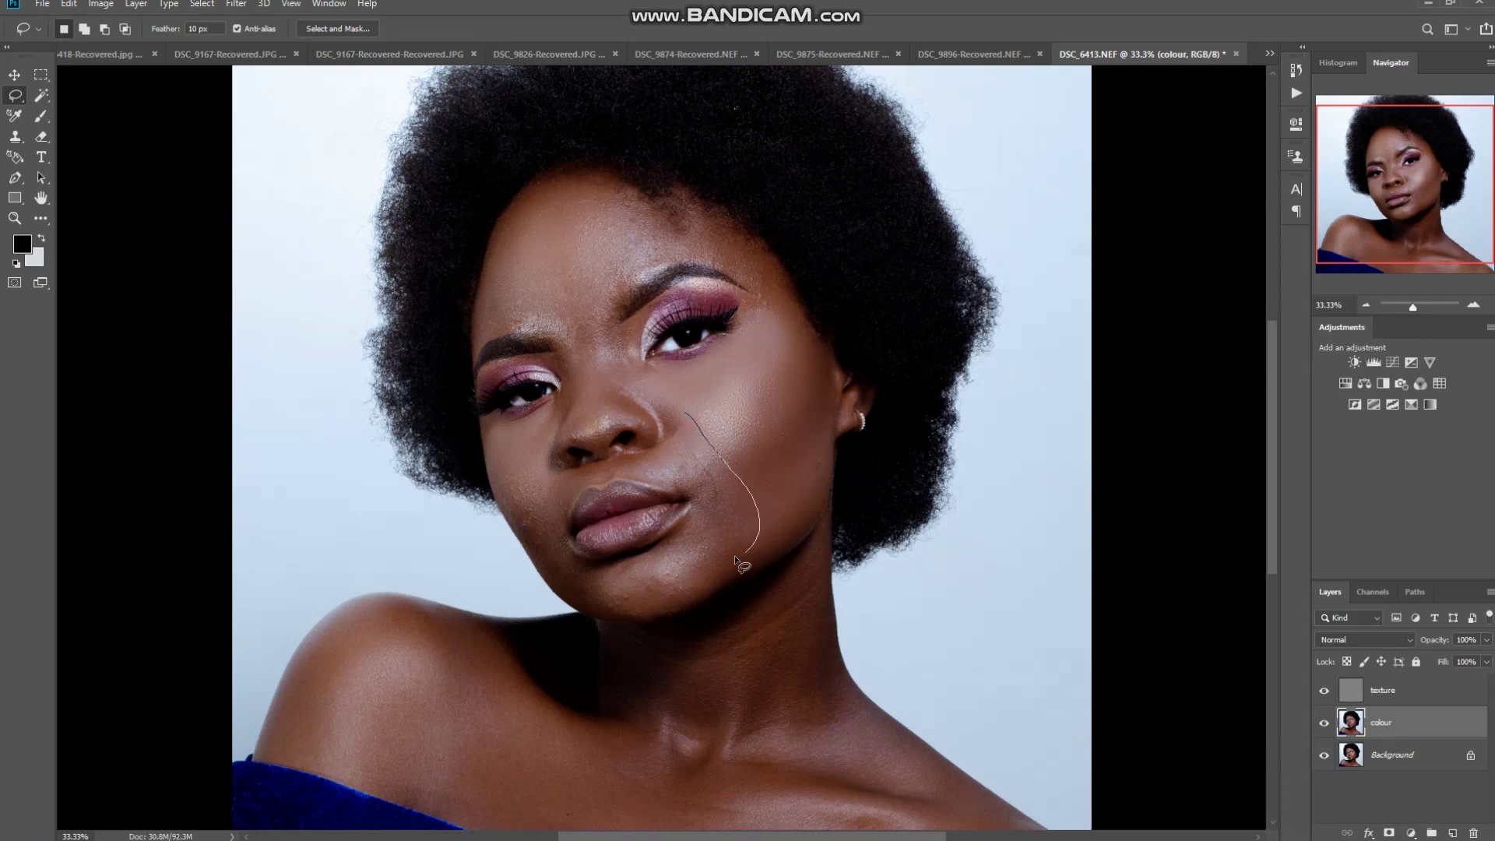
Lasso the lower cheek beside the mouth and then the chin, blurring each on the colour layer
{"action": "mouse_move", "coordinate": [677, 483]}
{"action": "left_mouse_down"}
{"action": "mouse_move", "coordinate": [660, 455]}
{"action": "mouse_move", "coordinate": [710, 406]}
{"action": "left_mouse_up"}
{"action": "key", "text": "ctrl+d"}
{"action": "scroll", "coordinate": [722, 425], "scroll_direction": "down", "scroll_amount": 1}
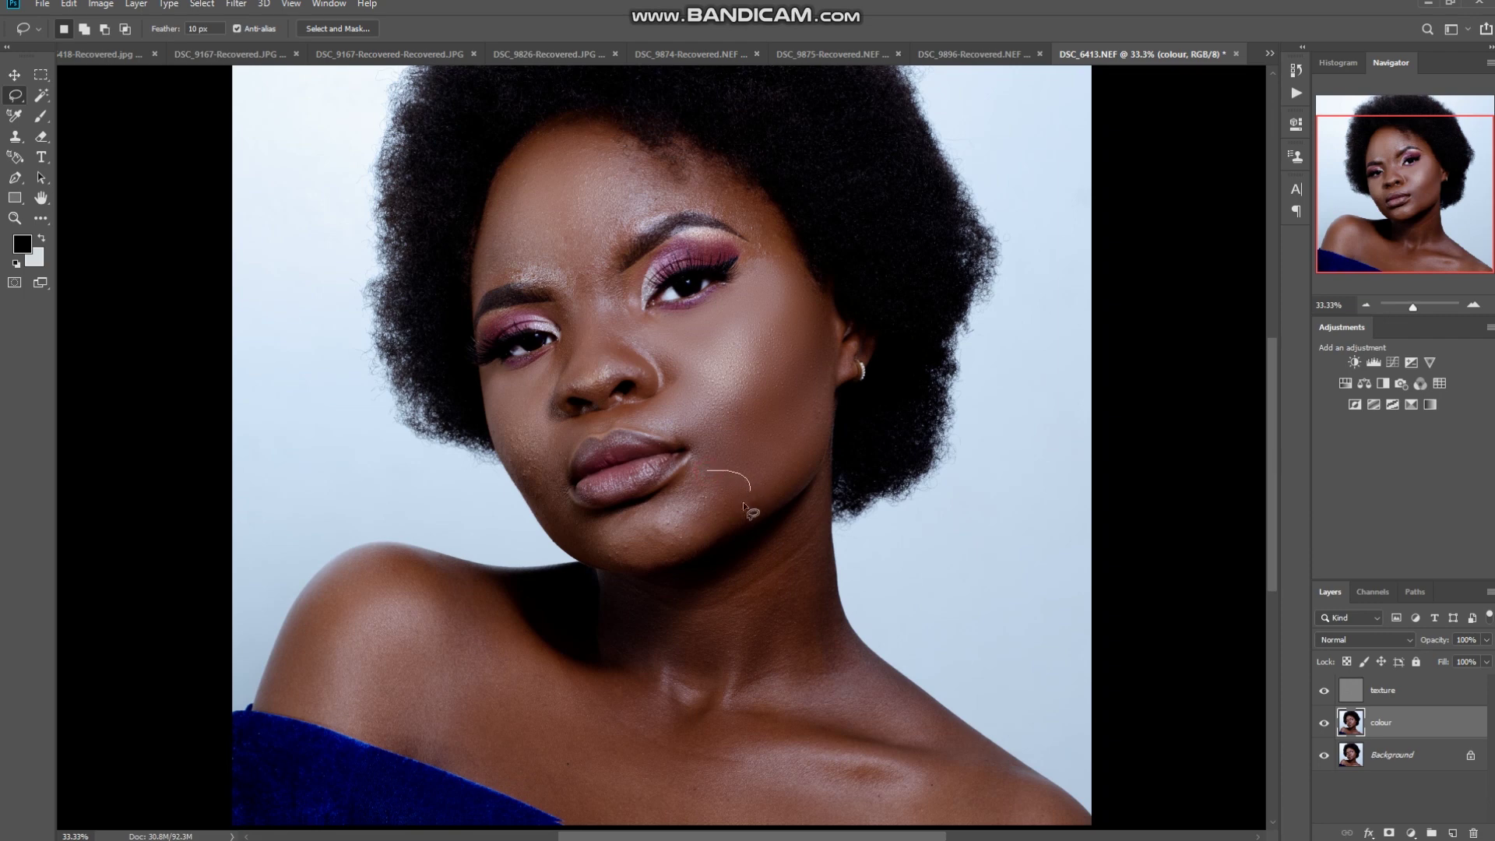
{"action": "mouse_move", "coordinate": [743, 503]}
{"action": "left_mouse_down"}
{"action": "mouse_move", "coordinate": [694, 561]}
{"action": "mouse_move", "coordinate": [654, 574]}
{"action": "mouse_move", "coordinate": [599, 557]}
{"action": "mouse_move", "coordinate": [608, 514]}
{"action": "left_mouse_up"}
Lasso the forehead above the eyebrows, blur it on the colour layer and deselect
{"action": "scroll", "coordinate": [748, 439], "scroll_direction": "up", "scroll_amount": 3}
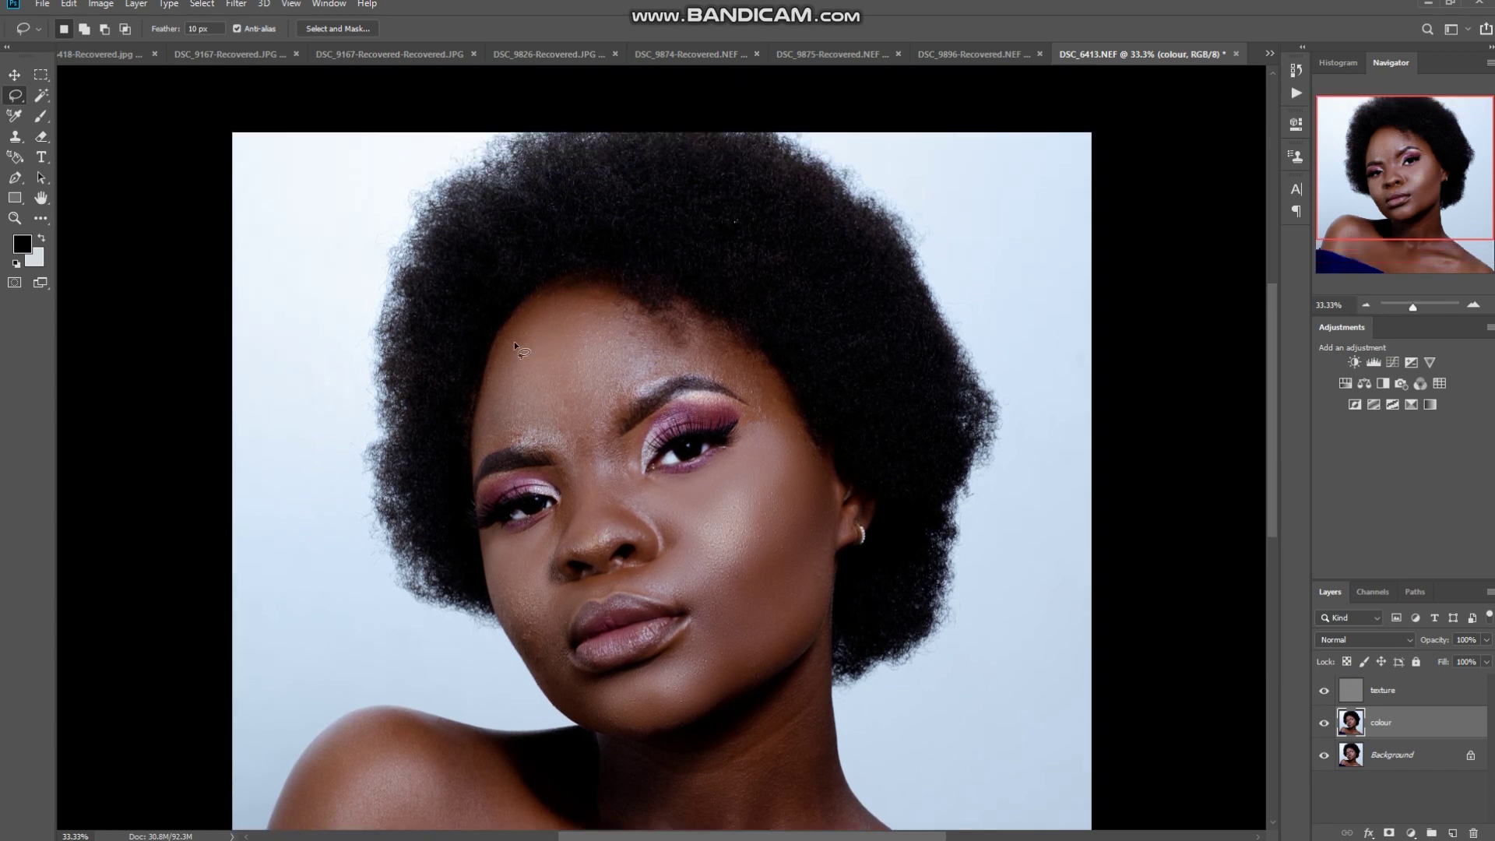
{"action": "mouse_move", "coordinate": [505, 339]}
{"action": "left_mouse_down"}
{"action": "mouse_move", "coordinate": [573, 278]}
{"action": "mouse_move", "coordinate": [643, 314]}
{"action": "mouse_move", "coordinate": [654, 375]}
{"action": "left_mouse_up"}
{"action": "mouse_move", "coordinate": [597, 455]}
{"action": "left_mouse_down"}
{"action": "mouse_move", "coordinate": [480, 449]}
{"action": "mouse_move", "coordinate": [499, 351]}
{"action": "left_mouse_up"}
{"action": "key", "text": "ctrl+d"}
Lasso the far cheek from under the eye to the chin, repeat the blur and deselect
{"action": "scroll", "coordinate": [513, 358], "scroll_direction": "down", "scroll_amount": 2}
{"action": "scroll", "coordinate": [517, 390], "scroll_direction": "down", "scroll_amount": 2}
{"action": "mouse_move", "coordinate": [486, 401]}
{"action": "left_mouse_down"}
{"action": "mouse_move", "coordinate": [561, 371]}
{"action": "mouse_move", "coordinate": [548, 415]}
{"action": "left_mouse_up"}
{"action": "mouse_move", "coordinate": [559, 502]}
{"action": "left_mouse_down"}
{"action": "mouse_move", "coordinate": [590, 573]}
{"action": "mouse_move", "coordinate": [564, 565]}
{"action": "mouse_move", "coordinate": [530, 514]}
{"action": "mouse_move", "coordinate": [501, 437]}
{"action": "left_mouse_up"}
{"action": "key", "text": "ctrl+d"}
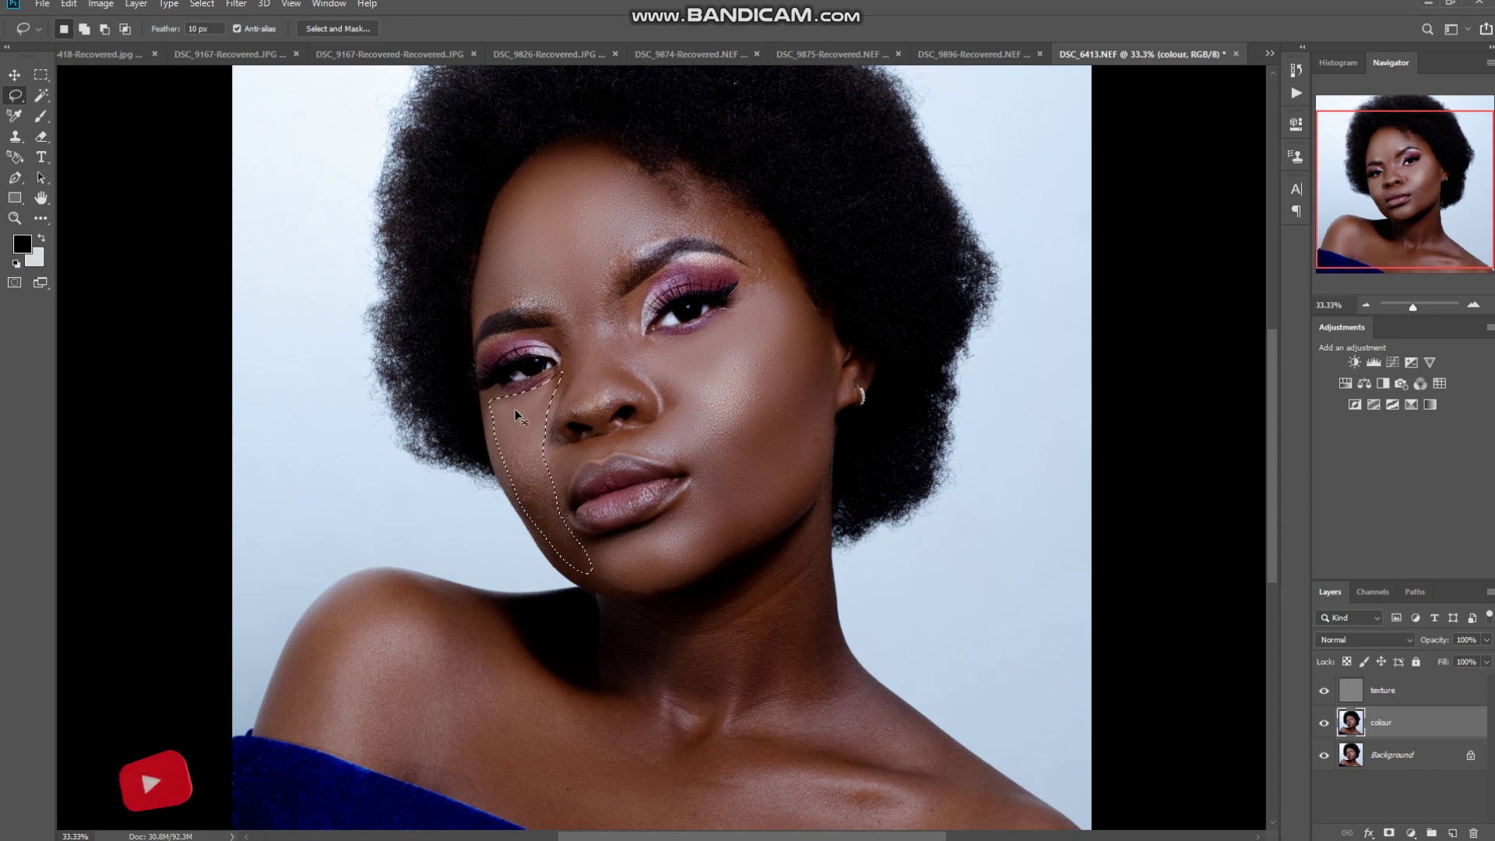
Lasso and blur the skin between the eyebrows and the neck area below the jaw on the colour layer
{"action": "scroll", "coordinate": [545, 401], "scroll_direction": "up", "scroll_amount": 2}
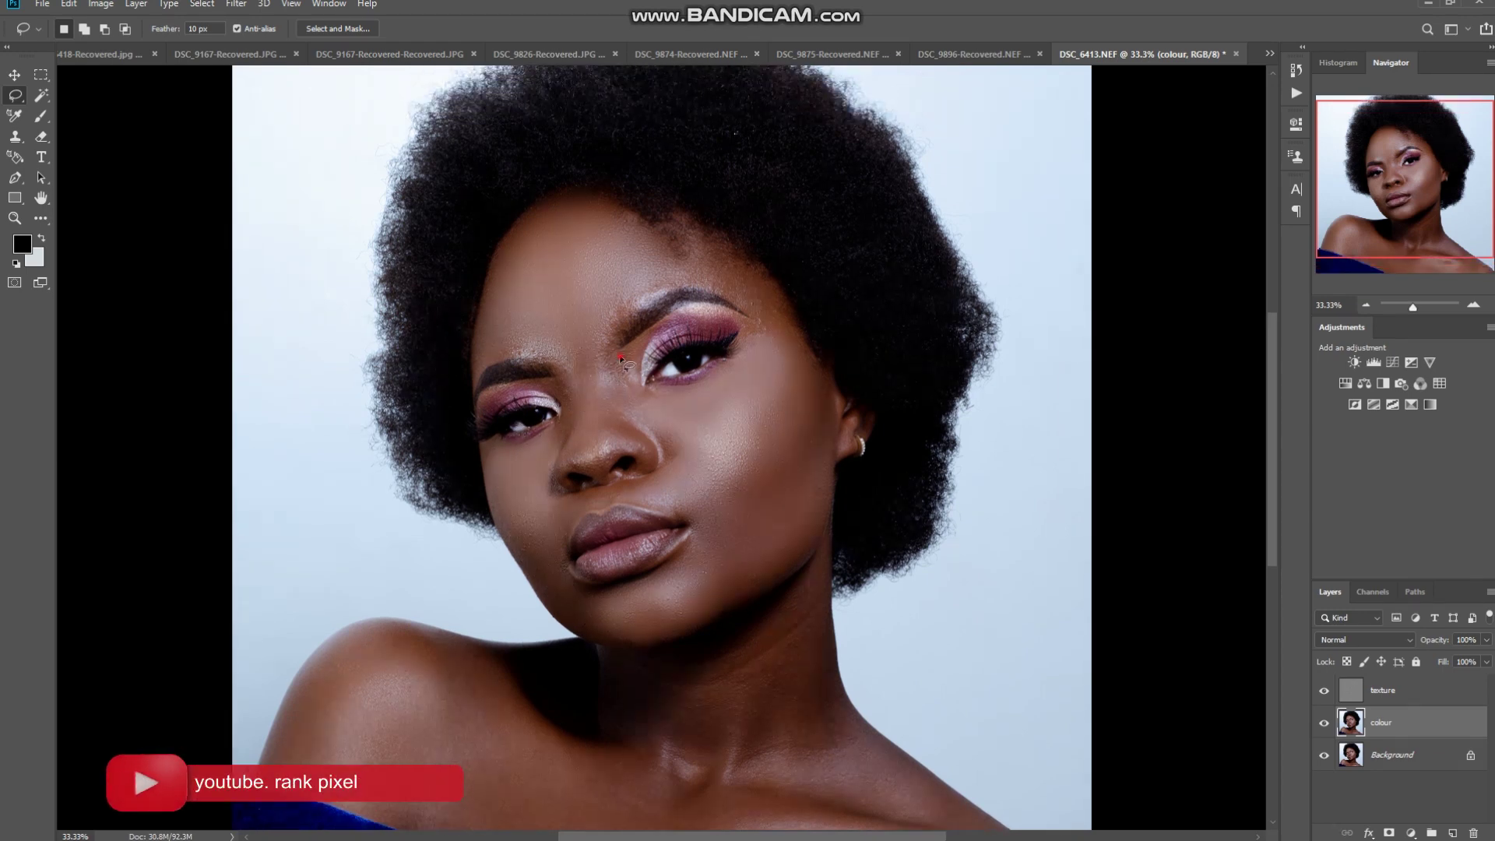
{"action": "mouse_move", "coordinate": [620, 355]}
{"action": "left_mouse_down"}
{"action": "mouse_move", "coordinate": [646, 428]}
{"action": "mouse_move", "coordinate": [602, 447]}
{"action": "mouse_move", "coordinate": [620, 355]}
{"action": "left_mouse_up"}
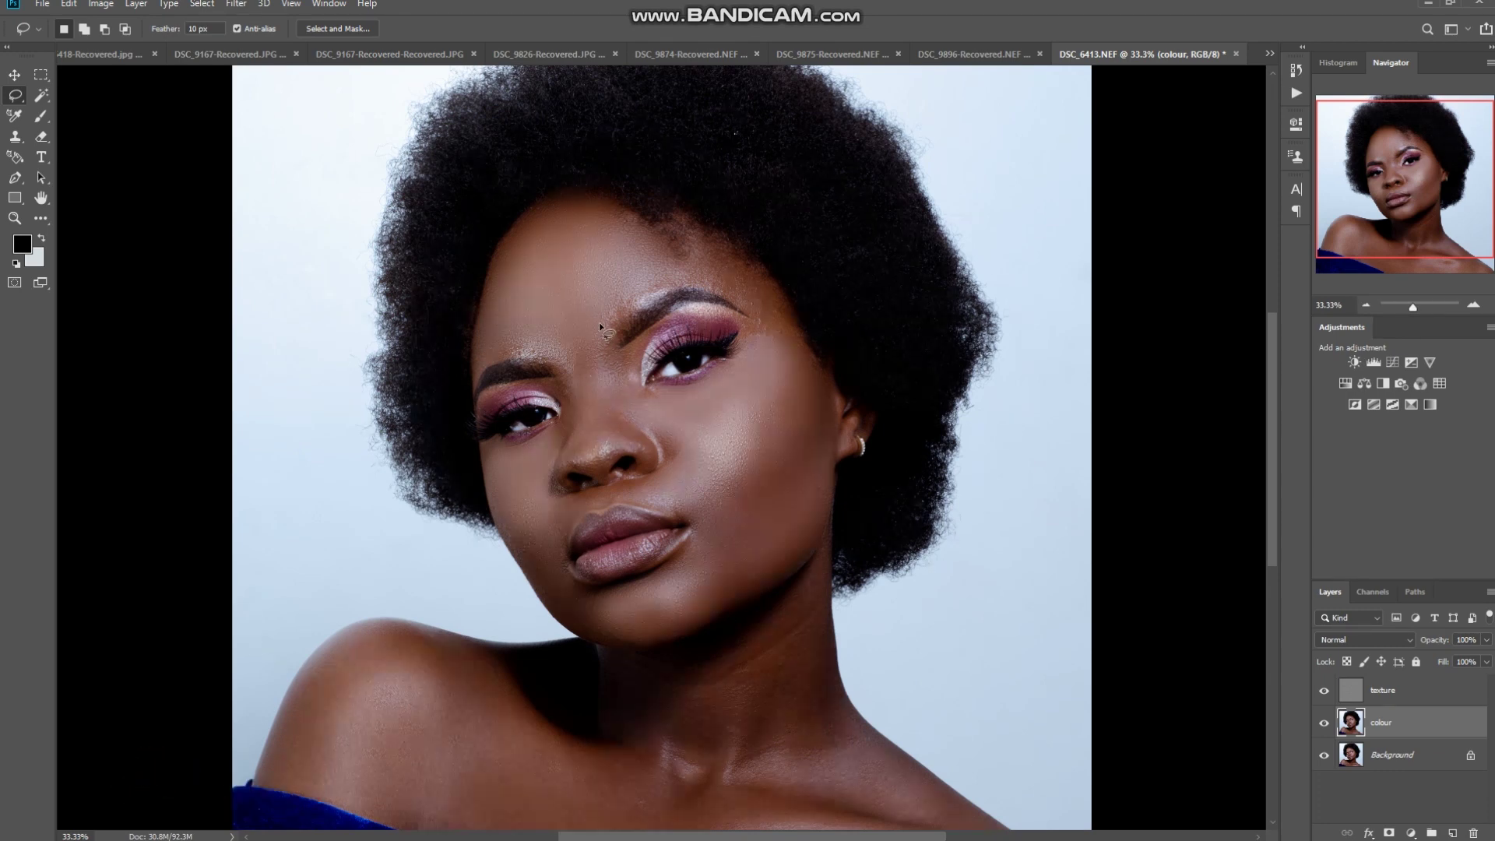
{"action": "scroll", "coordinate": [633, 400], "scroll_direction": "up", "scroll_amount": 1}
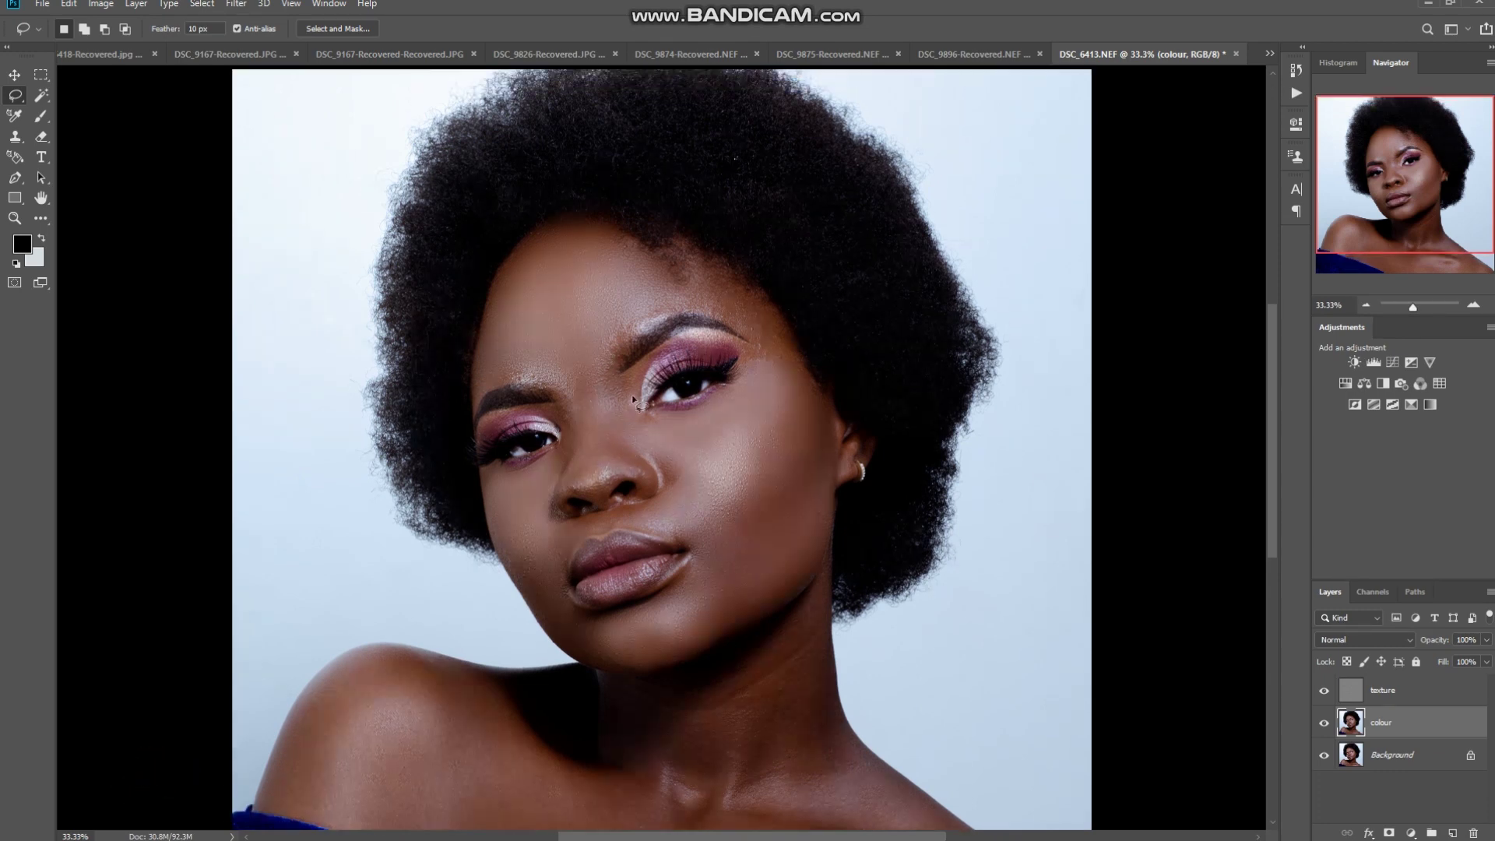
{"action": "mouse_move", "coordinate": [803, 623]}
{"action": "left_mouse_down"}
{"action": "mouse_move", "coordinate": [795, 684]}
{"action": "mouse_move", "coordinate": [813, 787]}
{"action": "mouse_move", "coordinate": [869, 758]}
{"action": "mouse_move", "coordinate": [876, 700]}
{"action": "left_mouse_up"}
{"action": "left_click_drag", "start_coordinate": [861, 637], "coordinate": [794, 615]}
{"action": "left_click", "coordinate": [732, 604]}
{"action": "scroll", "coordinate": [733, 604], "scroll_direction": "up", "scroll_amount": 1}
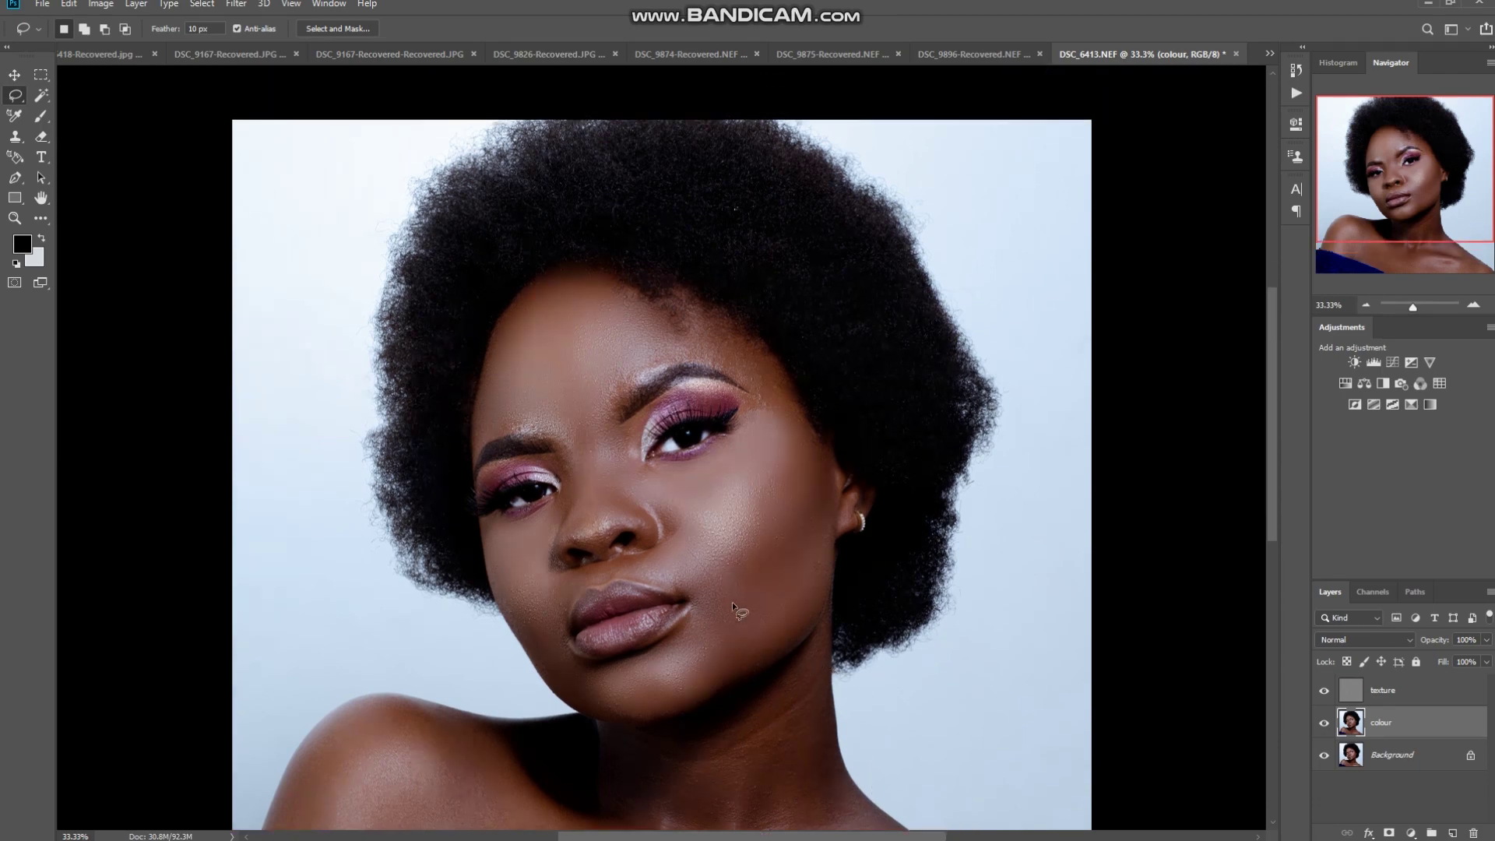
Lasso the forehead along the hairline above the earring-side eyebrow, extending down to the temple
{"action": "key", "text": "ctrl+plus"}
{"action": "key", "text": "ctrl+plus"}
{"action": "scroll", "coordinate": [755, 593], "scroll_direction": "up", "scroll_amount": 2}
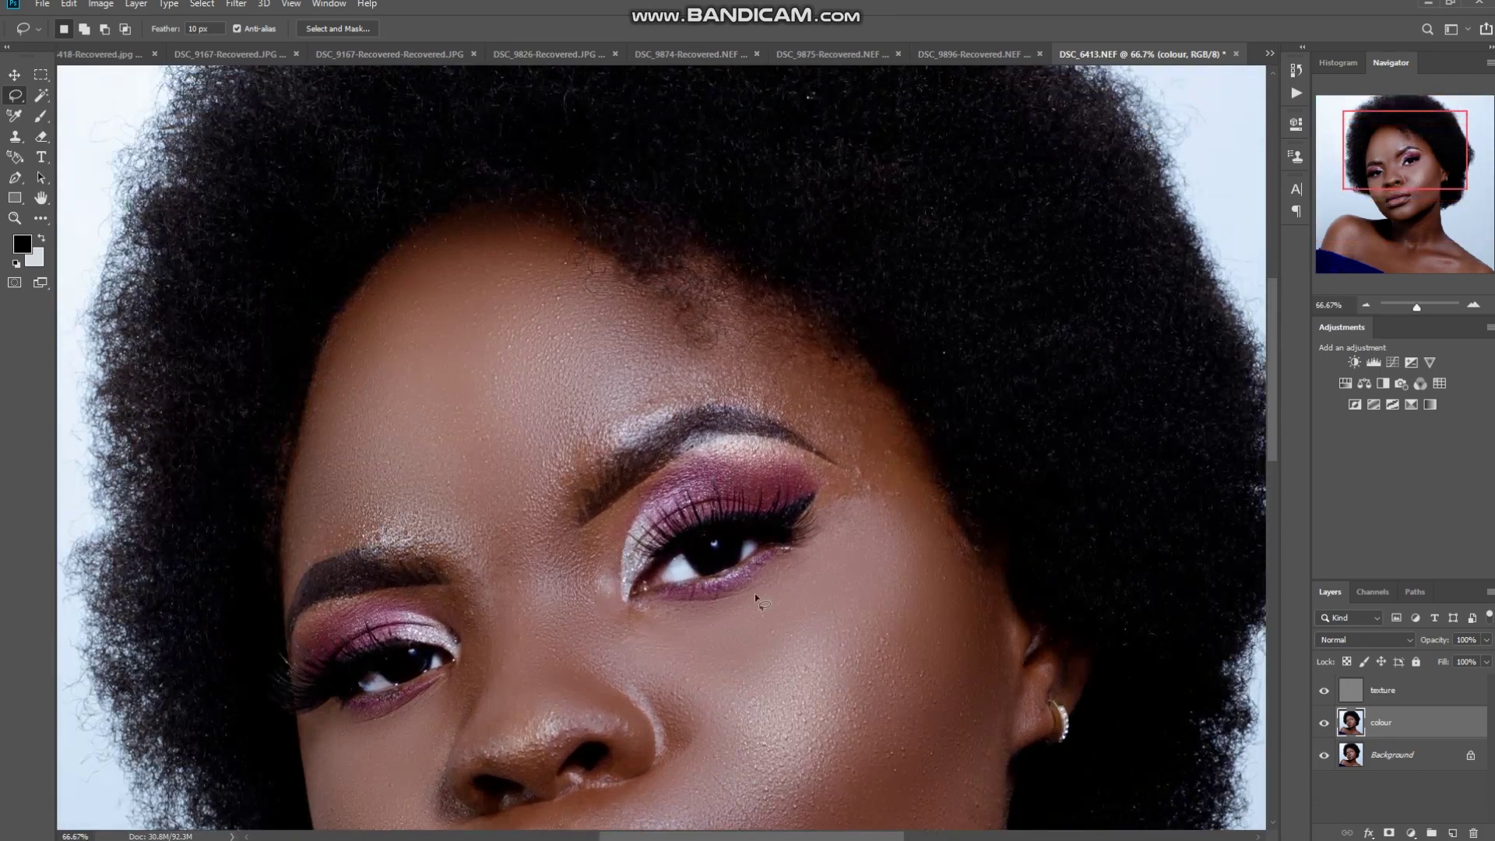
{"action": "mouse_move", "coordinate": [717, 265]}
{"action": "left_mouse_down"}
{"action": "mouse_move", "coordinate": [819, 335]}
{"action": "mouse_move", "coordinate": [887, 420]}
{"action": "left_mouse_up"}
{"action": "mouse_move", "coordinate": [595, 472]}
{"action": "left_mouse_down"}
{"action": "mouse_move", "coordinate": [563, 428]}
{"action": "mouse_move", "coordinate": [586, 292]}
{"action": "mouse_move", "coordinate": [705, 342]}
{"action": "mouse_move", "coordinate": [726, 274]}
{"action": "left_mouse_up"}
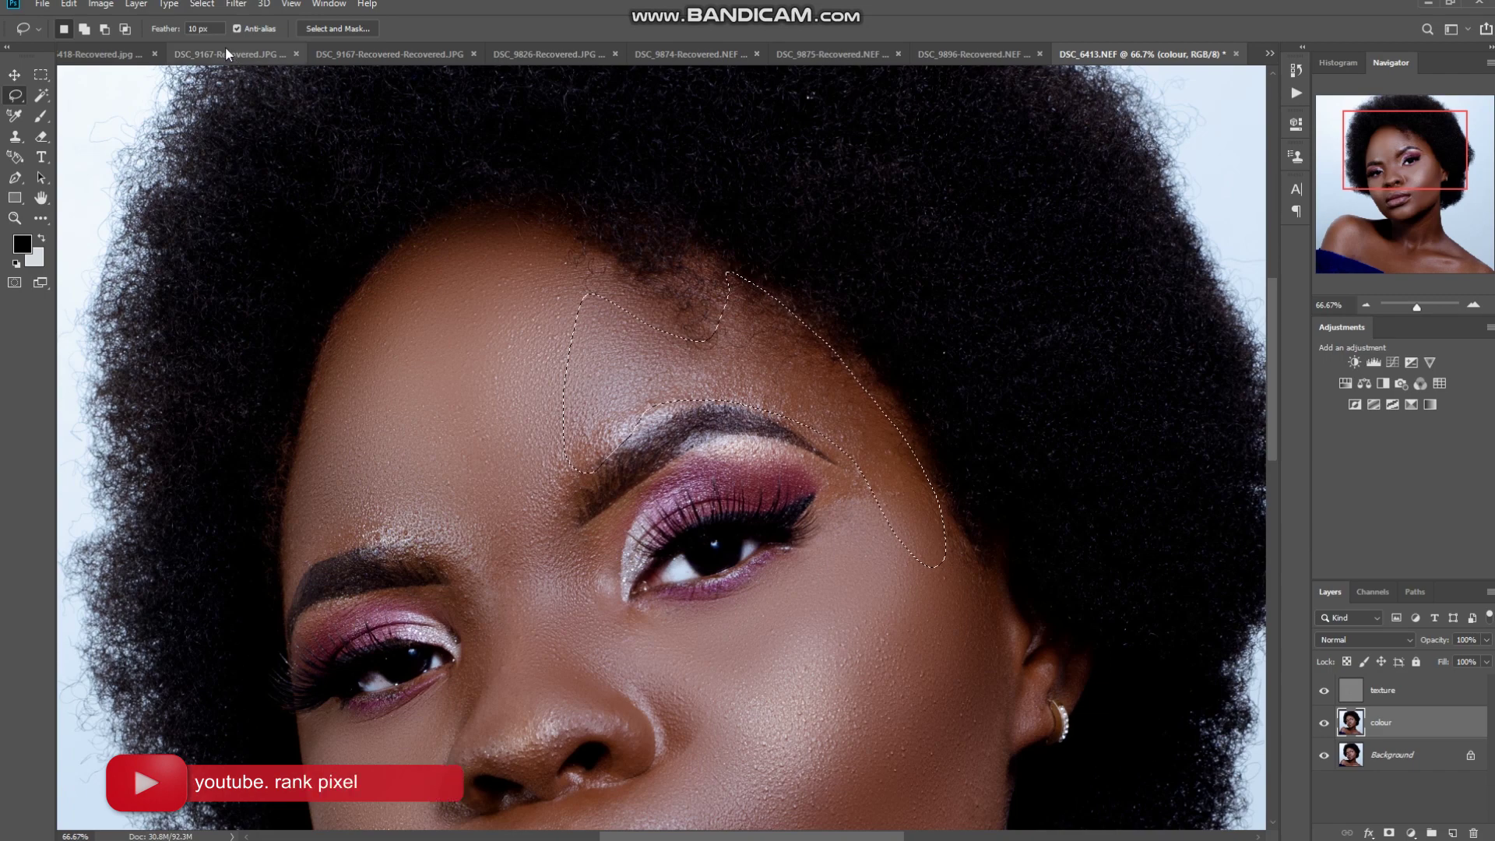
Apply a Gaussian Blur with a 15-pixel radius to the selected forehead and temple area, then deselect
{"action": "left_click", "coordinate": [236, 3]}
{"action": "mouse_move", "coordinate": [265, 178]}
{"action": "left_click", "coordinate": [467, 241]}
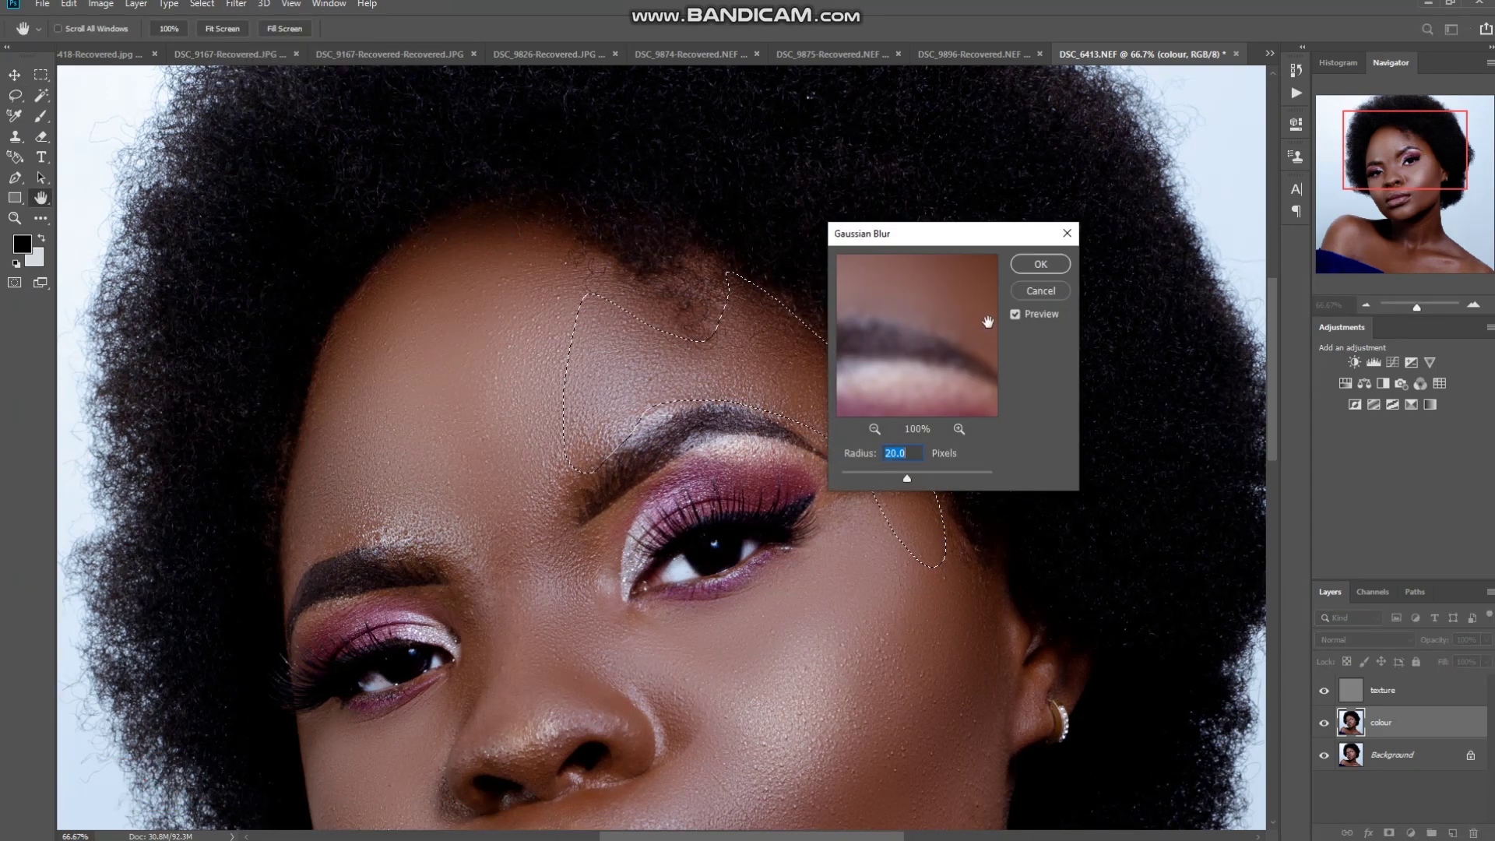
{"action": "type", "text": "15"}
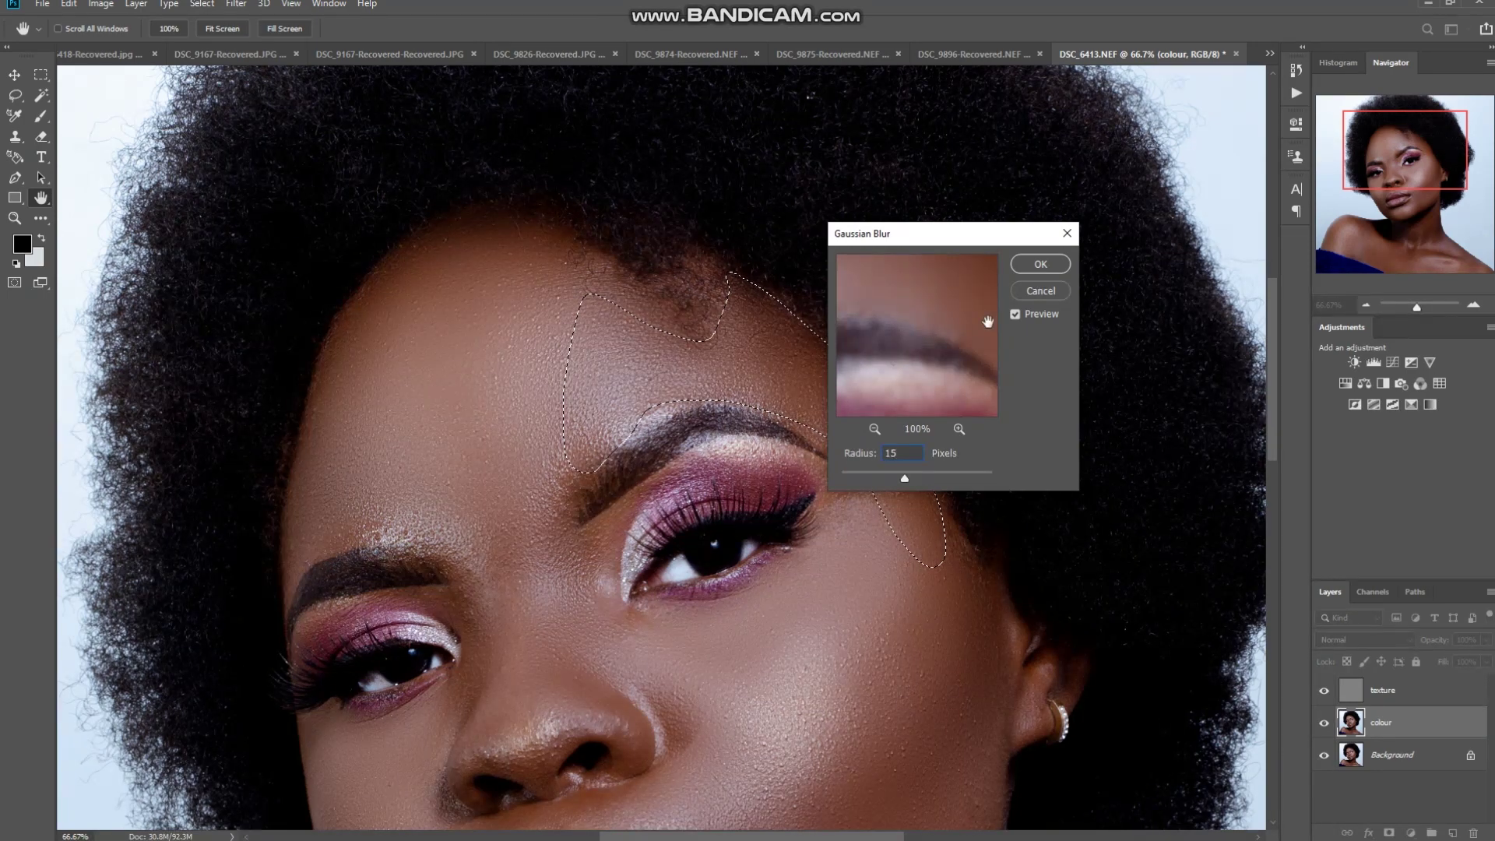
{"action": "key", "text": "Return"}
{"action": "key", "text": "l"}
{"action": "key", "text": "ctrl+d"}
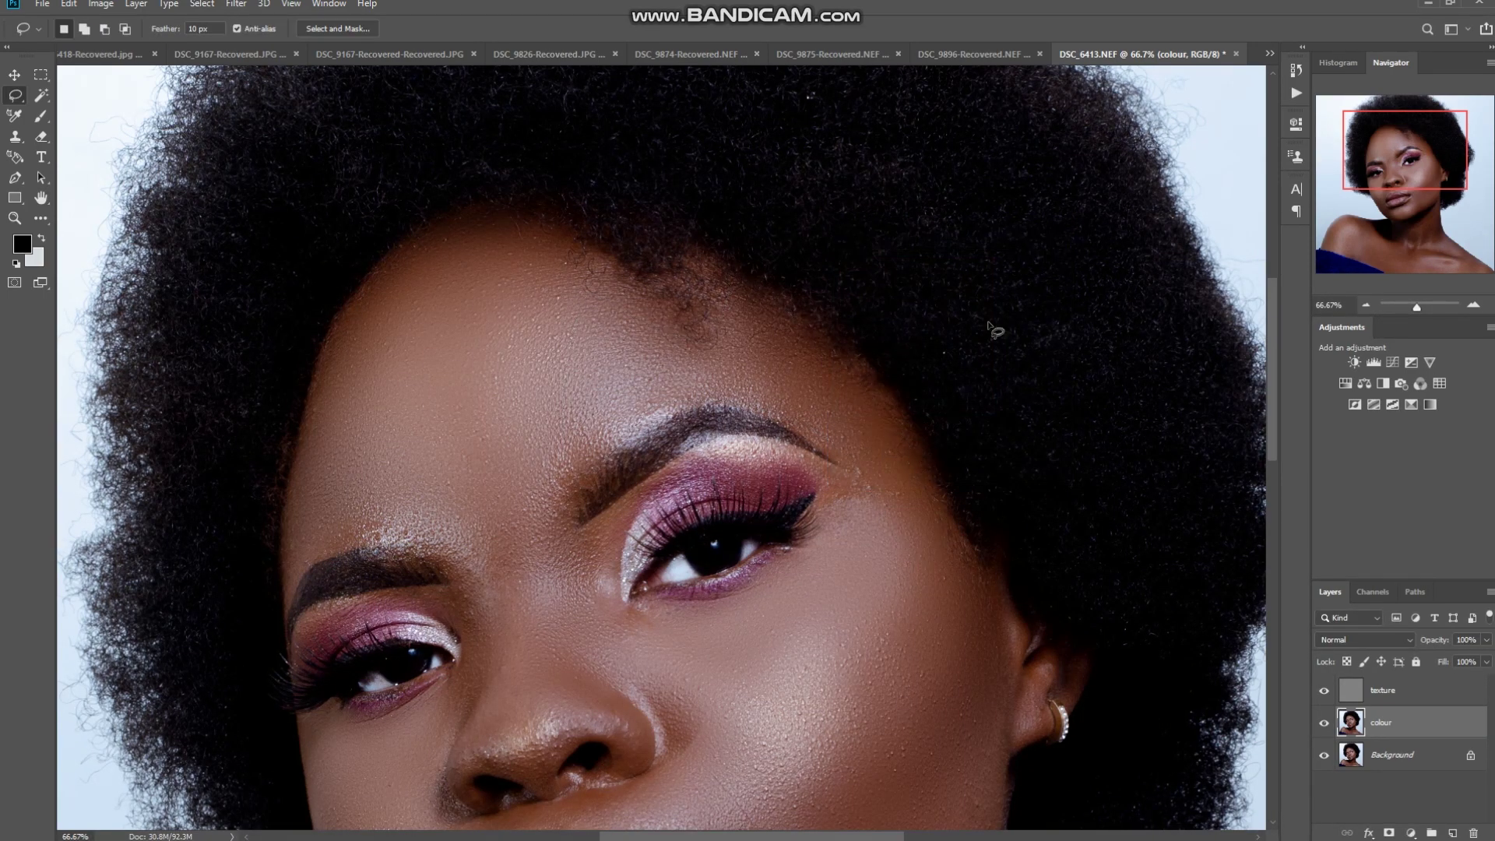
Lasso the skin between the nose and the upper lip and blur it on the colour layer
{"action": "scroll", "coordinate": [968, 397], "scroll_direction": "down", "scroll_amount": 5}
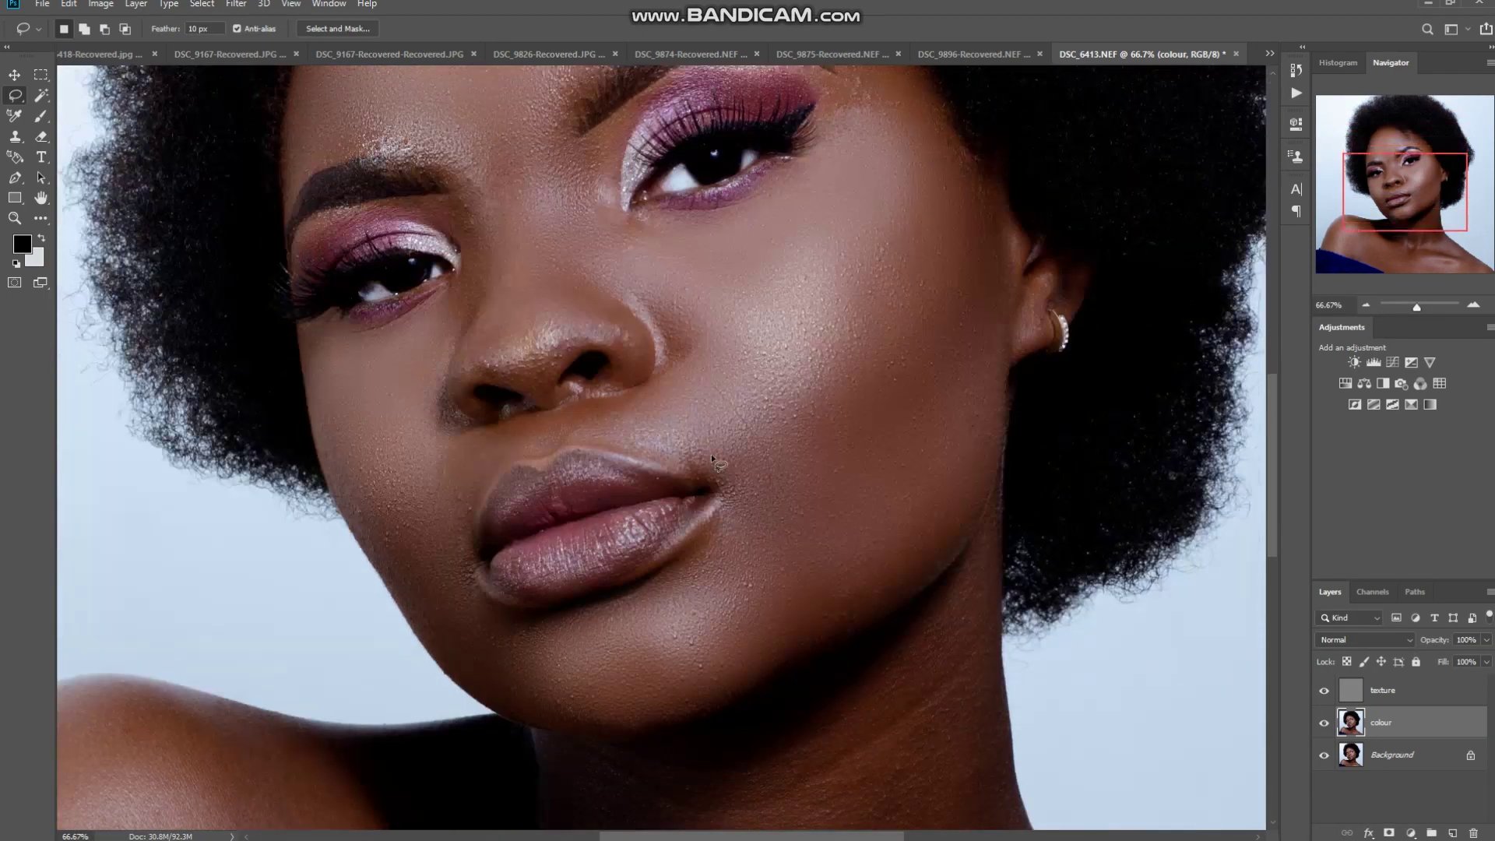
{"action": "scroll", "coordinate": [712, 455], "scroll_direction": "up", "scroll_amount": 1}
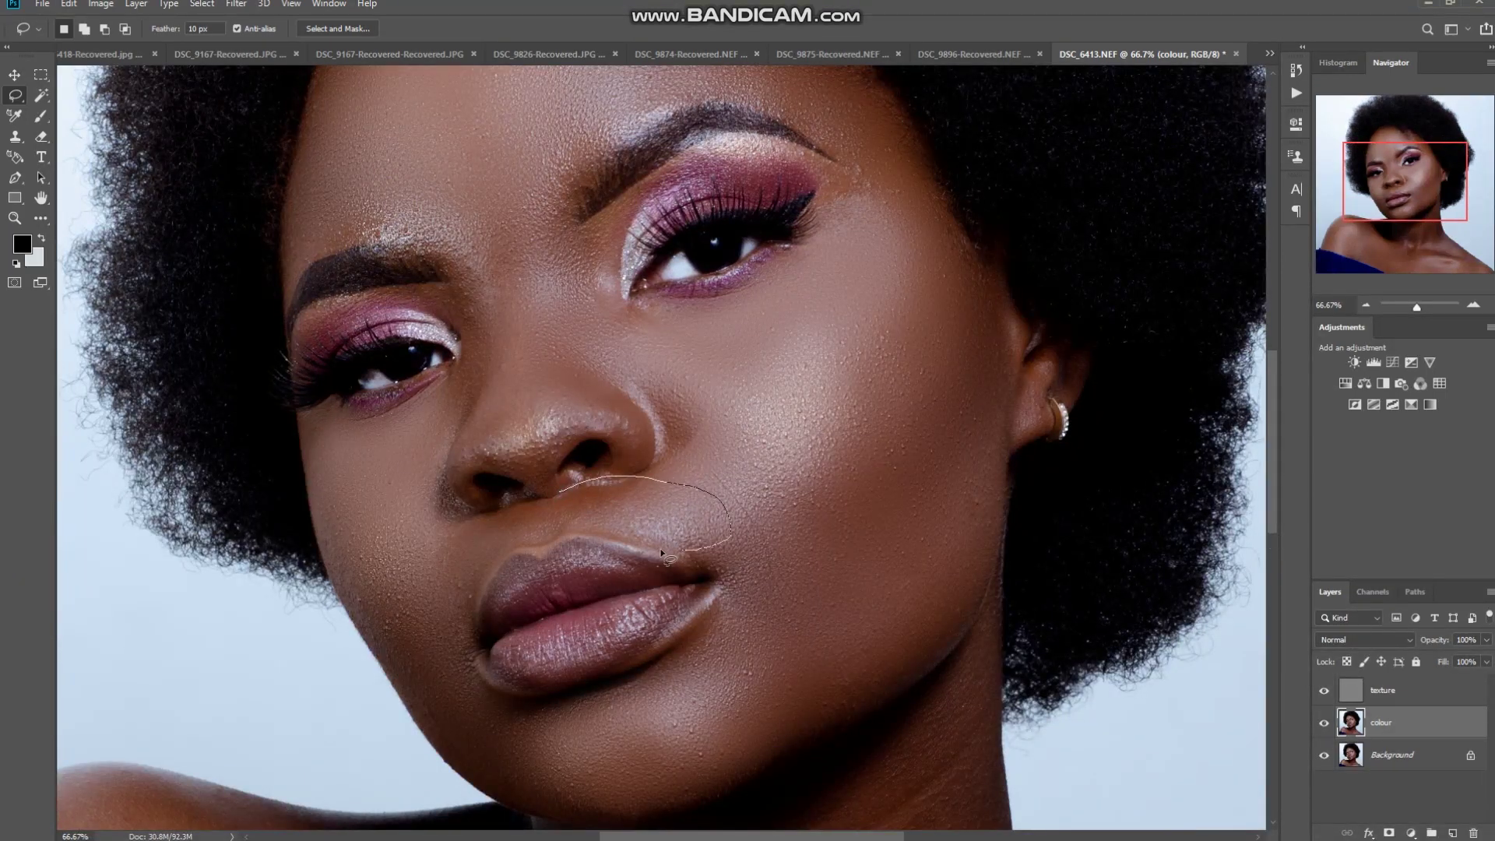
{"action": "mouse_move", "coordinate": [500, 550]}
{"action": "left_mouse_down"}
{"action": "mouse_move", "coordinate": [447, 623]}
{"action": "mouse_move", "coordinate": [418, 560]}
{"action": "mouse_move", "coordinate": [428, 525]}
{"action": "left_mouse_up"}
{"action": "left_click_drag", "start_coordinate": [545, 508], "coordinate": [553, 507]}
Lasso the far side of the nose from the inner eyebrow down to the nostril and blur it
{"action": "scroll", "coordinate": [551, 506], "scroll_direction": "up", "scroll_amount": 1}
{"action": "scroll", "coordinate": [530, 489], "scroll_direction": "up", "scroll_amount": 1}
{"action": "left_click", "coordinate": [479, 322]}
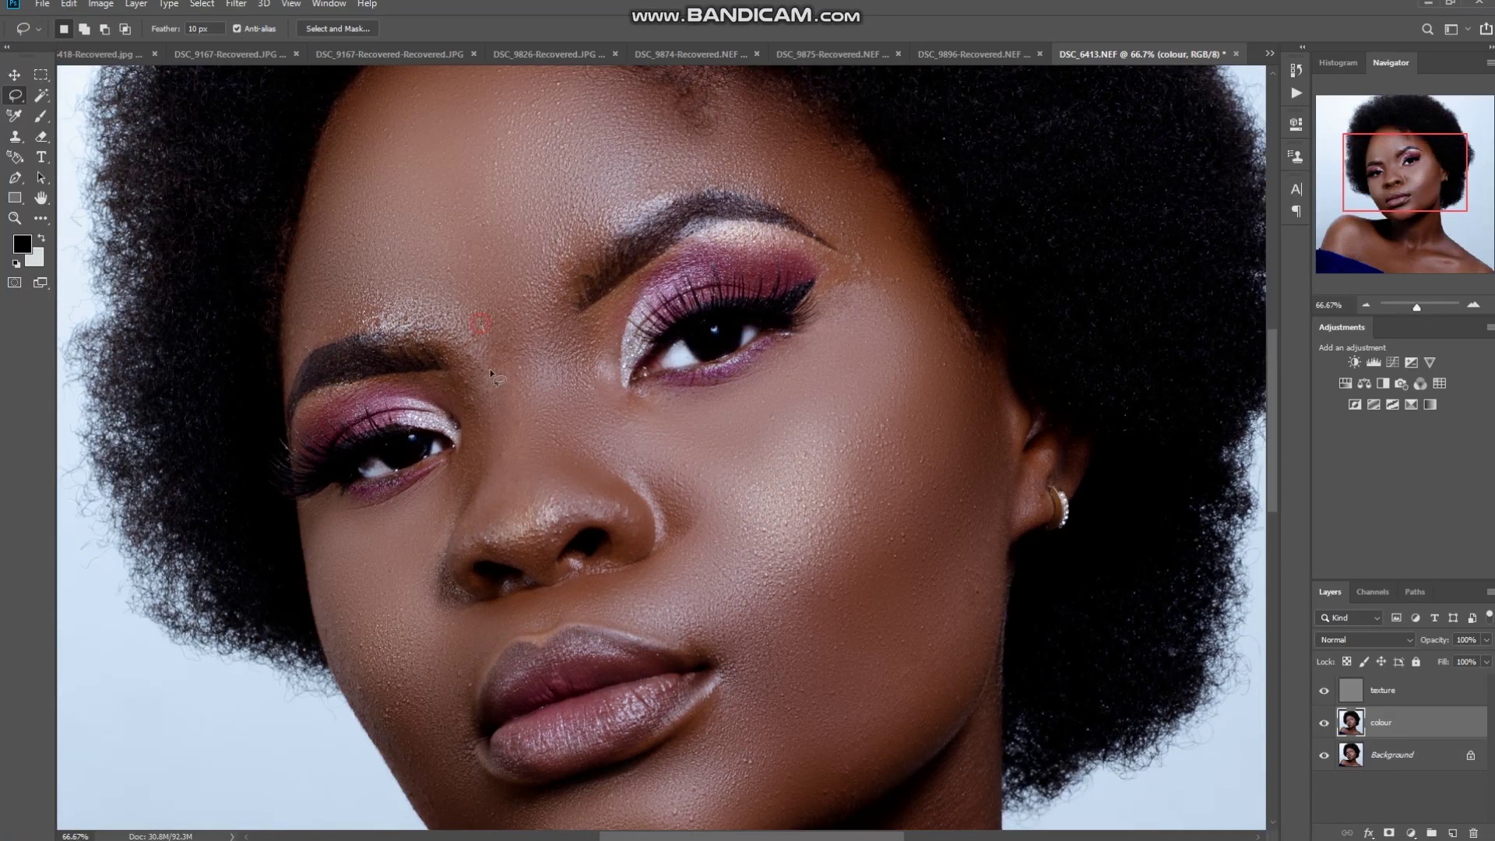
{"action": "left_click_drag", "start_coordinate": [485, 486], "coordinate": [443, 543]}
{"action": "mouse_move", "coordinate": [465, 473]}
{"action": "left_mouse_down"}
{"action": "mouse_move", "coordinate": [468, 418]}
{"action": "mouse_move", "coordinate": [422, 374]}
{"action": "mouse_move", "coordinate": [477, 323]}
{"action": "left_mouse_up"}
{"action": "left_click", "coordinate": [469, 307]}
Lasso the nose bridge from the brow to the tip, apply a 9-pixel Gaussian Blur and deselect
{"action": "scroll", "coordinate": [490, 312], "scroll_direction": "down", "scroll_amount": 3}
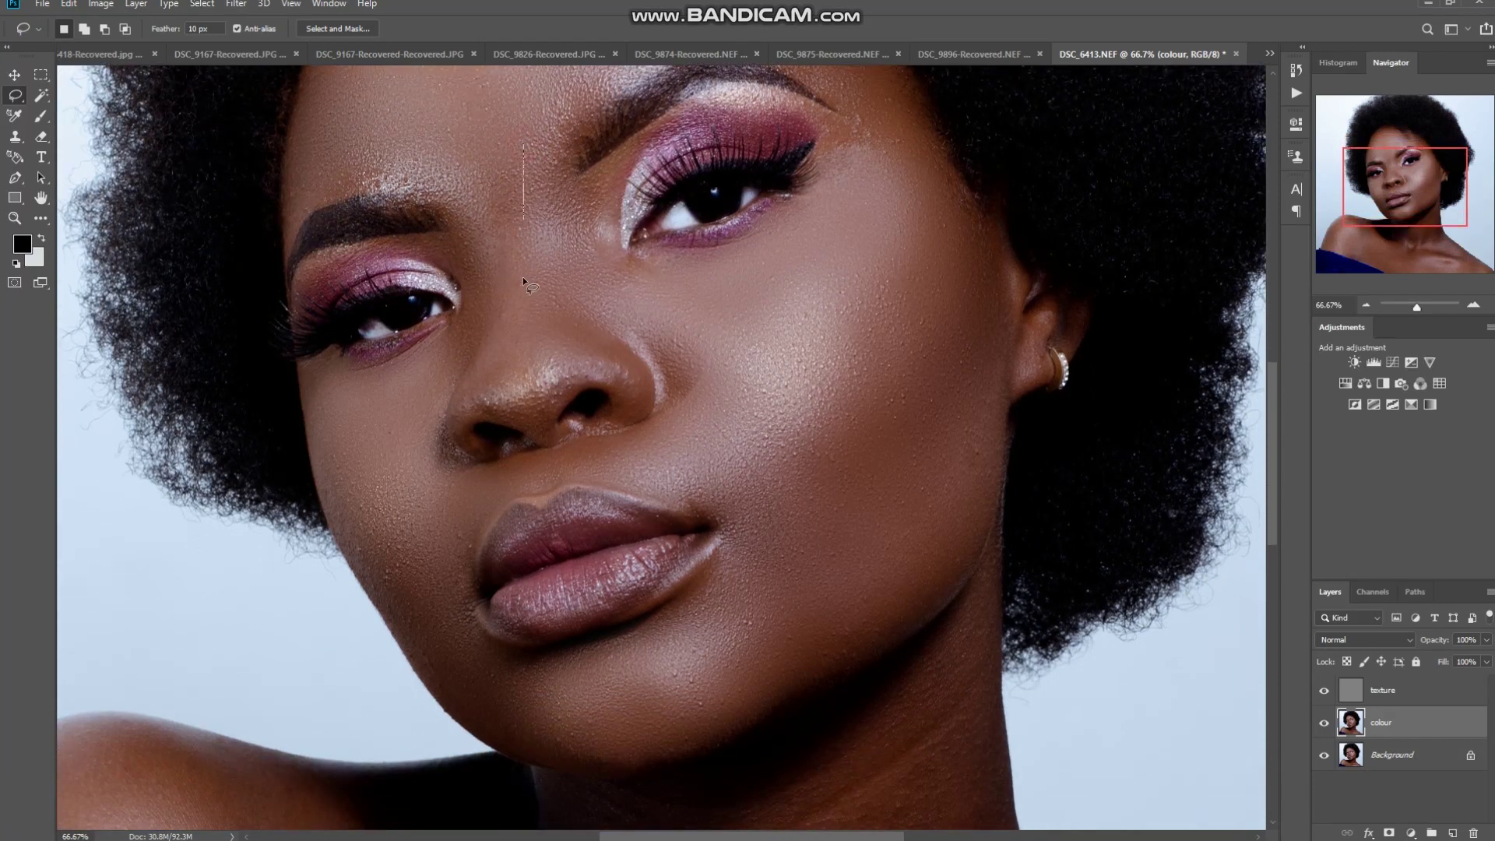
{"action": "left_click_drag", "start_coordinate": [496, 352], "coordinate": [499, 64]}
{"action": "left_click", "coordinate": [258, 3]}
{"action": "left_click", "coordinate": [263, 3]}
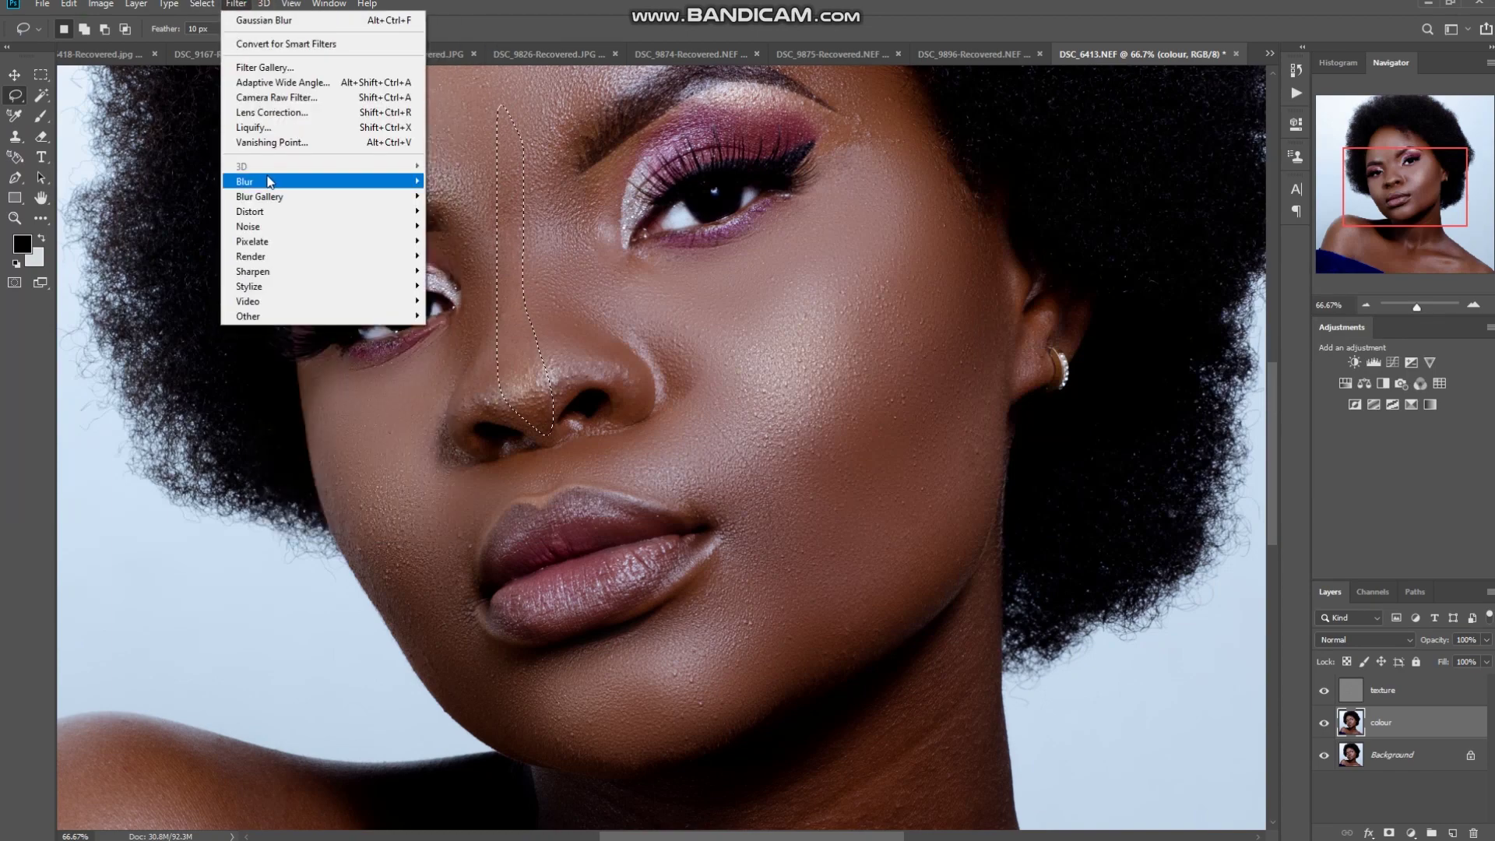
{"action": "mouse_move", "coordinate": [268, 180]}
{"action": "left_click", "coordinate": [483, 241]}
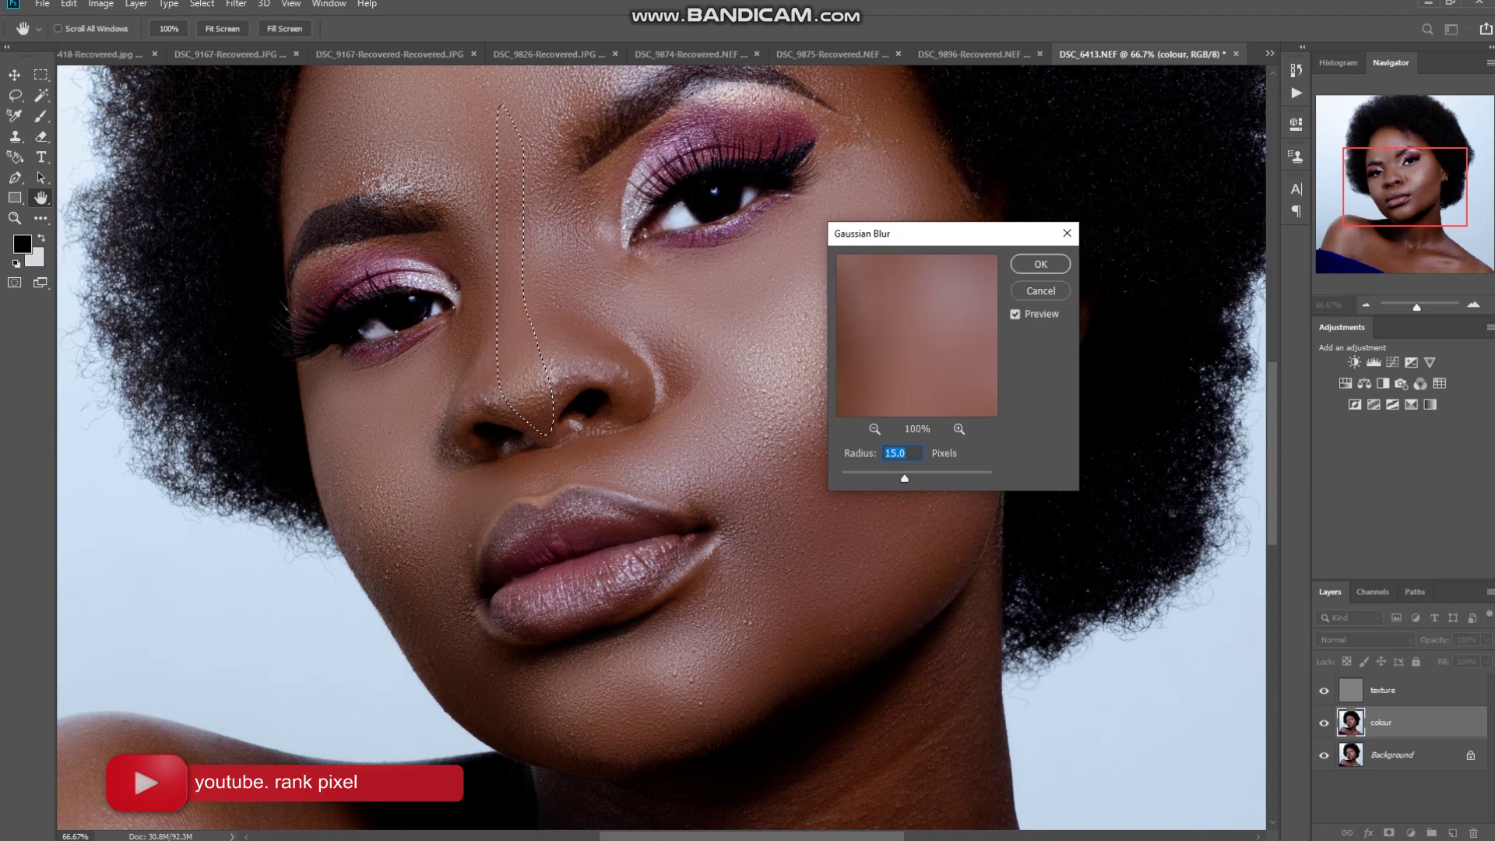
{"action": "type", "text": "9"}
{"action": "key", "text": "Return"}
{"action": "key", "text": "ctrl+d"}
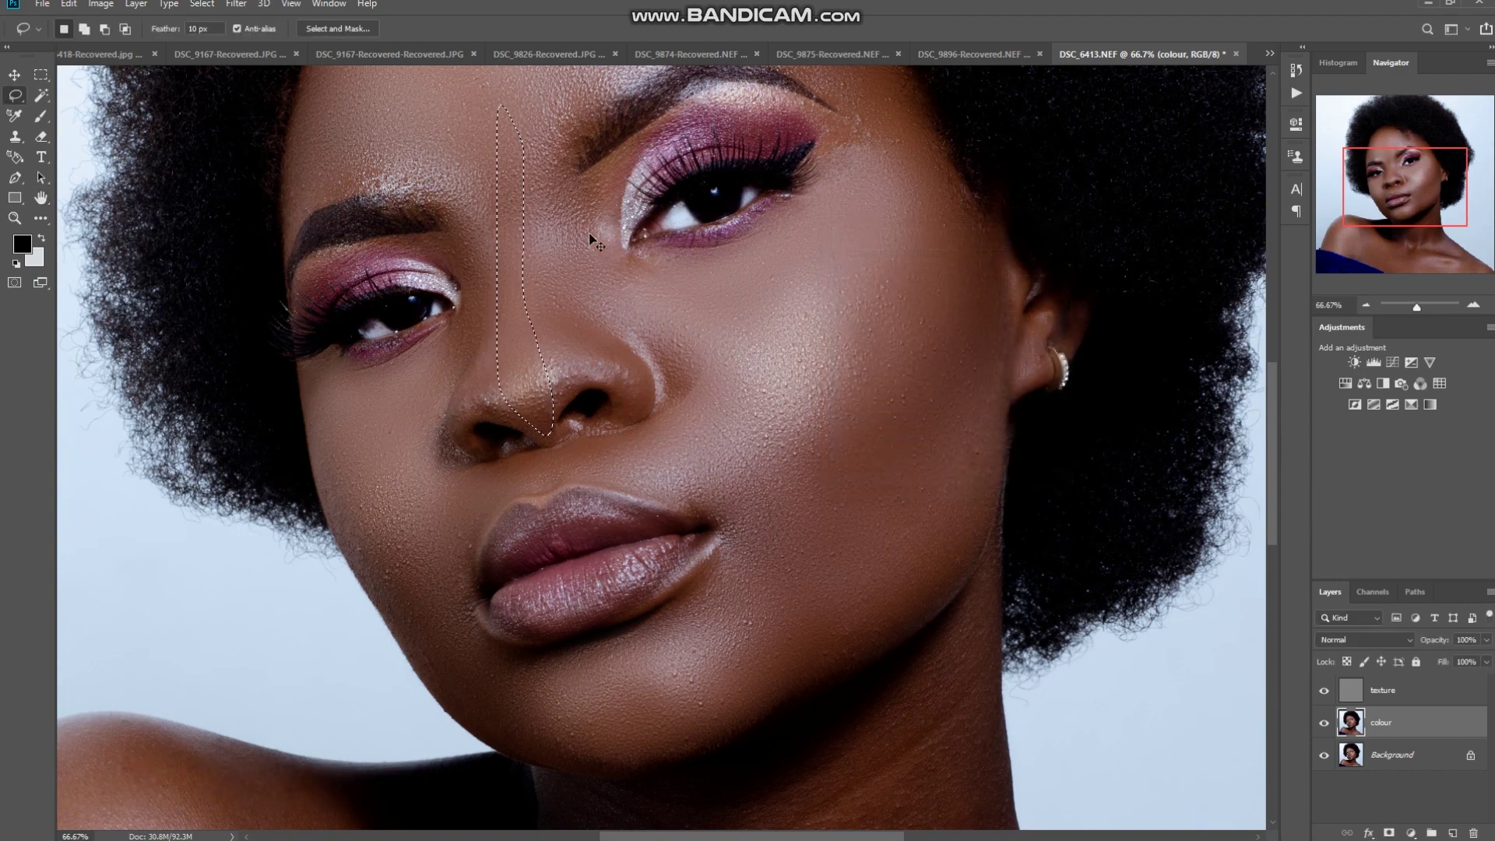
Lasso and blur the skin under the earring-side eyebrow, including the outer and inner eye corners, then deselect
{"action": "scroll", "coordinate": [588, 233], "scroll_direction": "up", "scroll_amount": 3}
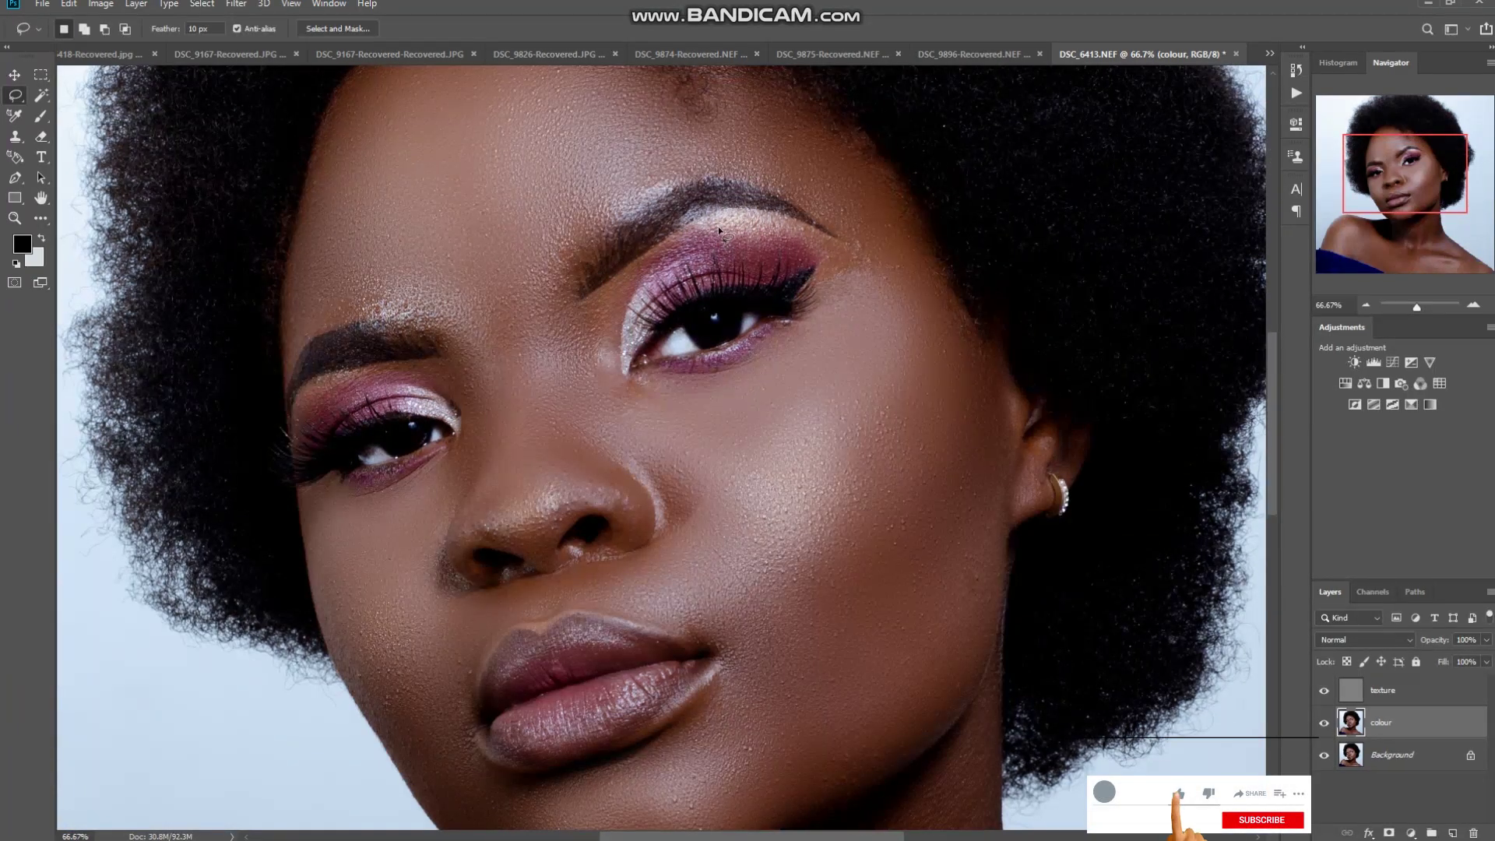
{"action": "mouse_move", "coordinate": [729, 212]}
{"action": "left_mouse_down"}
{"action": "mouse_move", "coordinate": [829, 230]}
{"action": "mouse_move", "coordinate": [875, 285]}
{"action": "left_mouse_up"}
{"action": "right_click", "coordinate": [878, 173]}
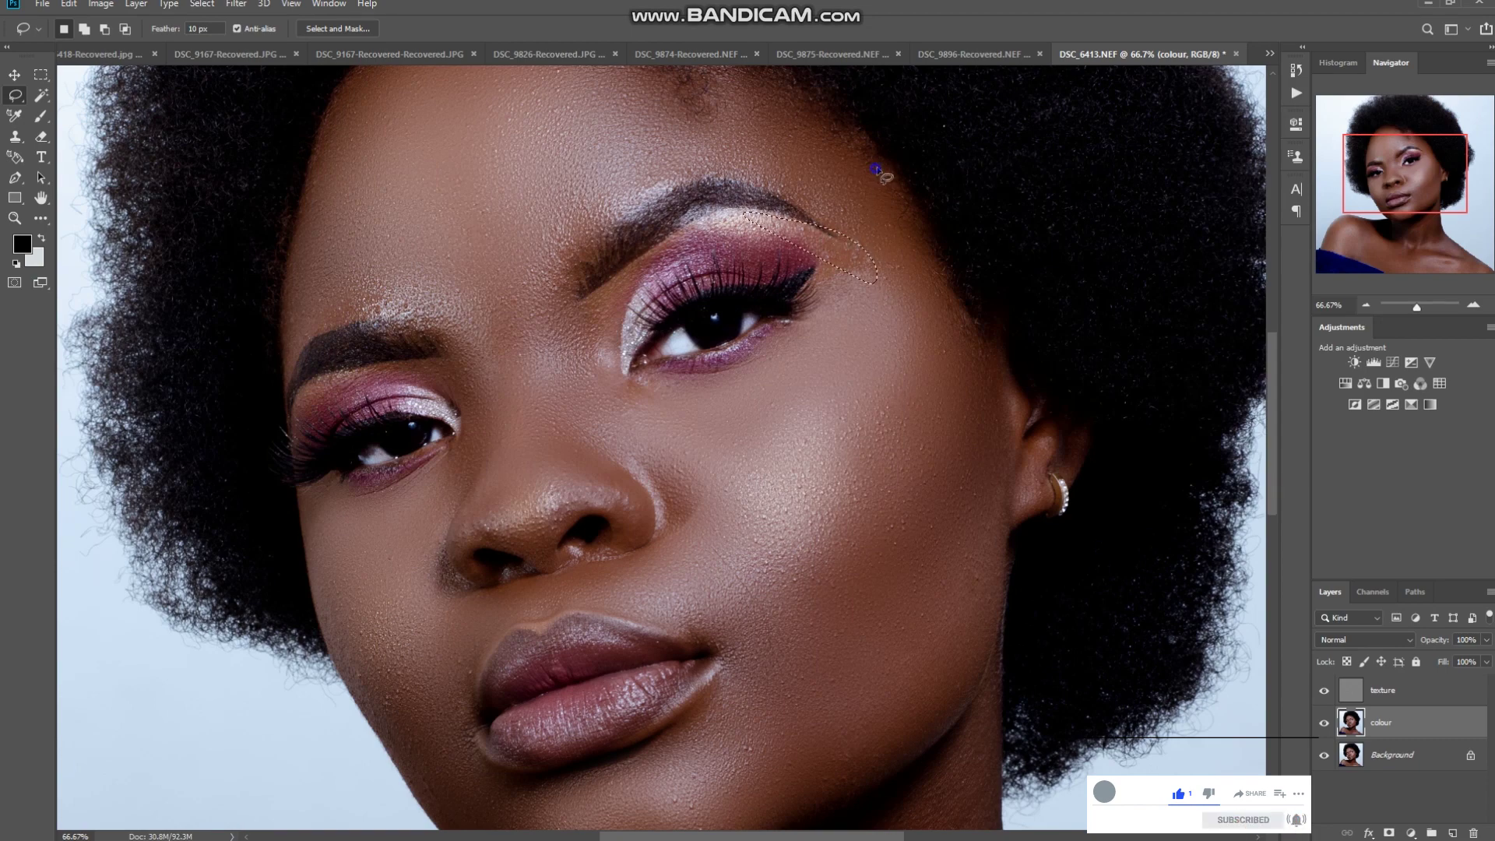
{"action": "left_click", "coordinate": [900, 179]}
{"action": "mouse_move", "coordinate": [732, 209]}
{"action": "left_mouse_down"}
{"action": "mouse_move", "coordinate": [835, 236]}
{"action": "mouse_move", "coordinate": [864, 278]}
{"action": "mouse_move", "coordinate": [783, 250]}
{"action": "mouse_move", "coordinate": [685, 247]}
{"action": "mouse_move", "coordinate": [650, 270]}
{"action": "mouse_move", "coordinate": [598, 356]}
{"action": "mouse_move", "coordinate": [576, 337]}
{"action": "mouse_move", "coordinate": [586, 299]}
{"action": "mouse_move", "coordinate": [664, 238]}
{"action": "left_mouse_up"}
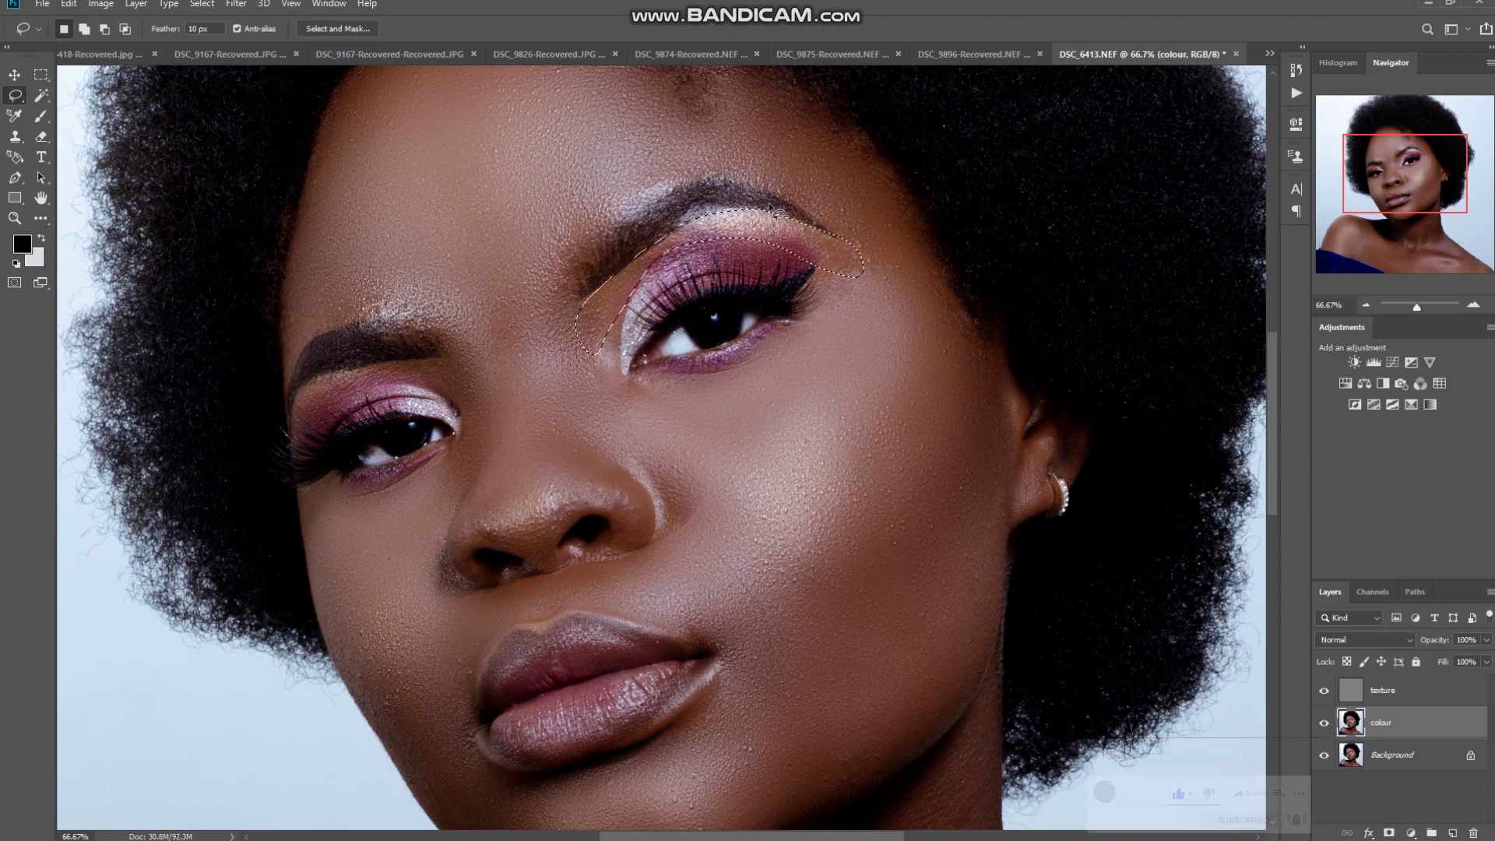
{"action": "key", "text": "ctrl+d"}
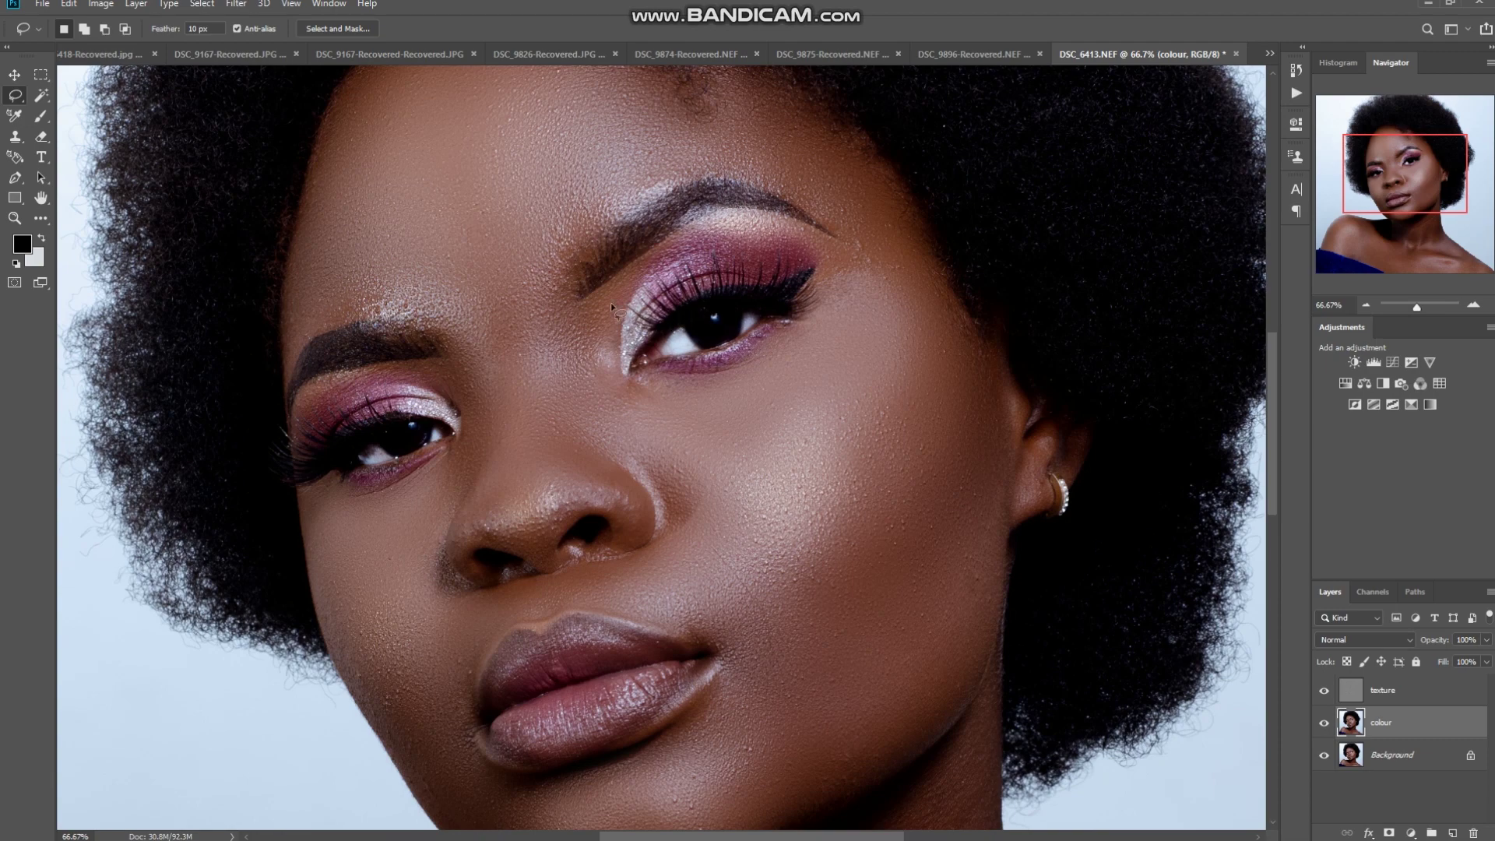
{"action": "left_click_drag", "start_coordinate": [609, 369], "coordinate": [630, 306]}
{"action": "key", "text": "ctrl+d"}
Lasso the far eye's upper lid below the eyebrow, blur it on the colour layer and deselect
{"action": "left_click_drag", "start_coordinate": [1394, 194], "coordinate": [1376, 200]}
{"action": "mouse_move", "coordinate": [605, 316]}
{"action": "left_mouse_down"}
{"action": "mouse_move", "coordinate": [625, 351]}
{"action": "mouse_move", "coordinate": [609, 361]}
{"action": "mouse_move", "coordinate": [542, 345]}
{"action": "mouse_move", "coordinate": [474, 369]}
{"action": "mouse_move", "coordinate": [492, 329]}
{"action": "left_mouse_up"}
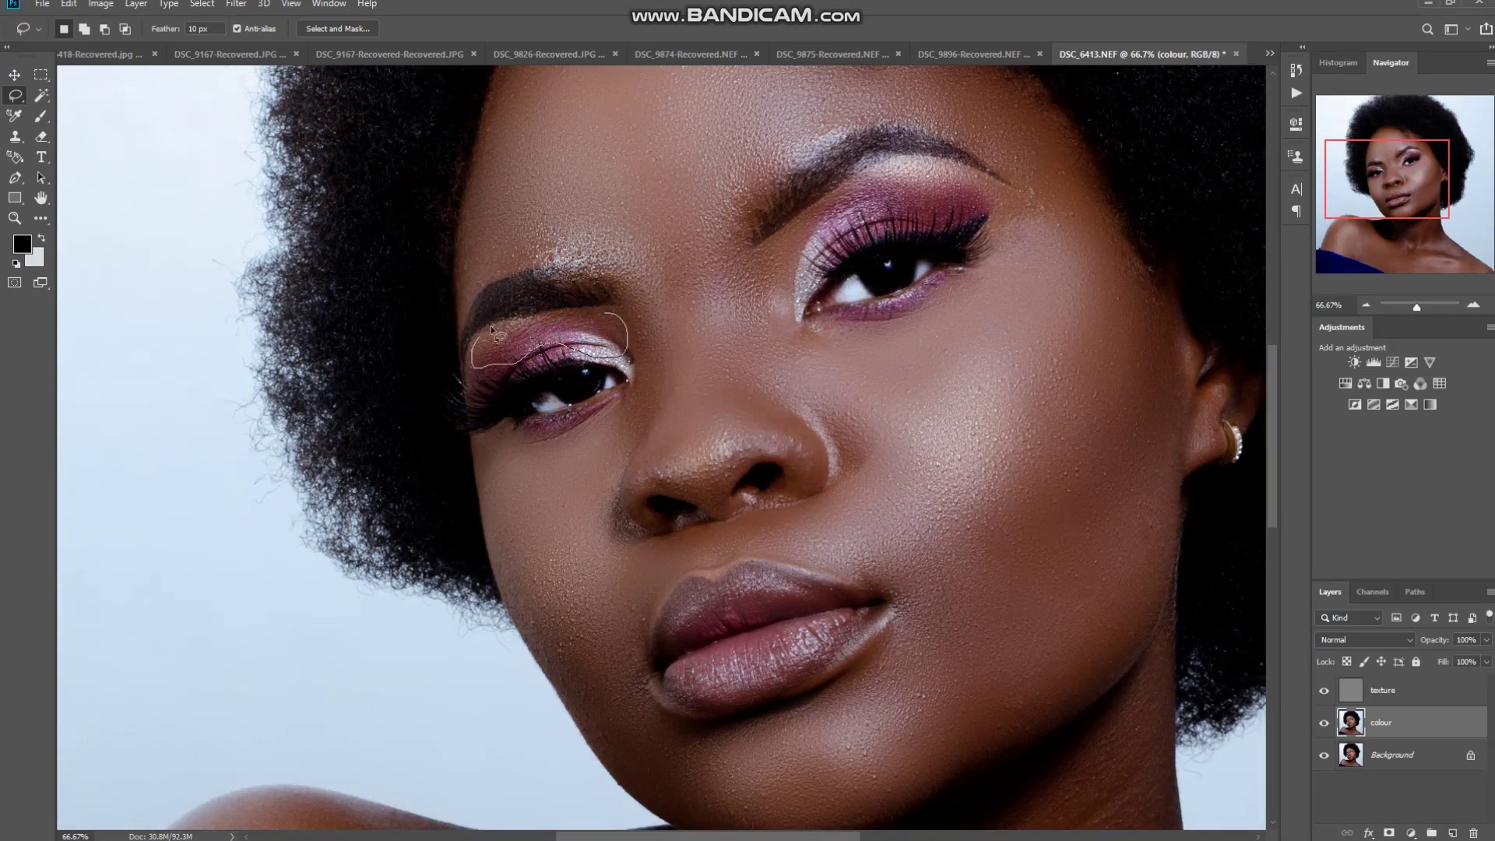
{"action": "left_click_drag", "start_coordinate": [609, 308], "coordinate": [616, 304]}
{"action": "left_click", "coordinate": [617, 309]}
Lasso the jawline from below the ear to the chin, blur it on the colour layer and deselect
{"action": "left_click", "coordinate": [1365, 305]}
{"action": "left_click", "coordinate": [1366, 304]}
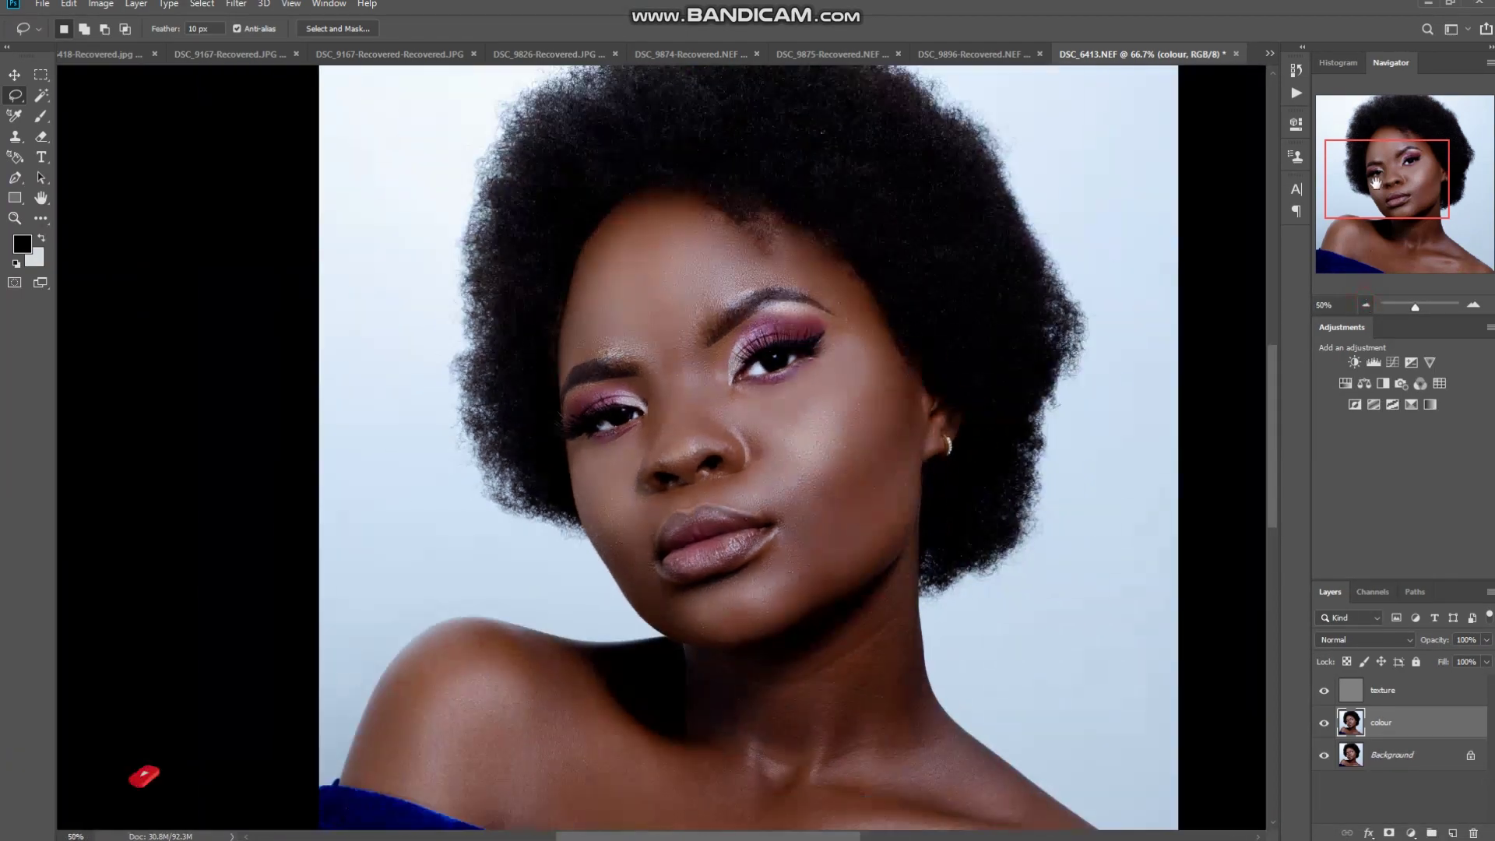
{"action": "left_click_drag", "start_coordinate": [1371, 183], "coordinate": [1369, 216]}
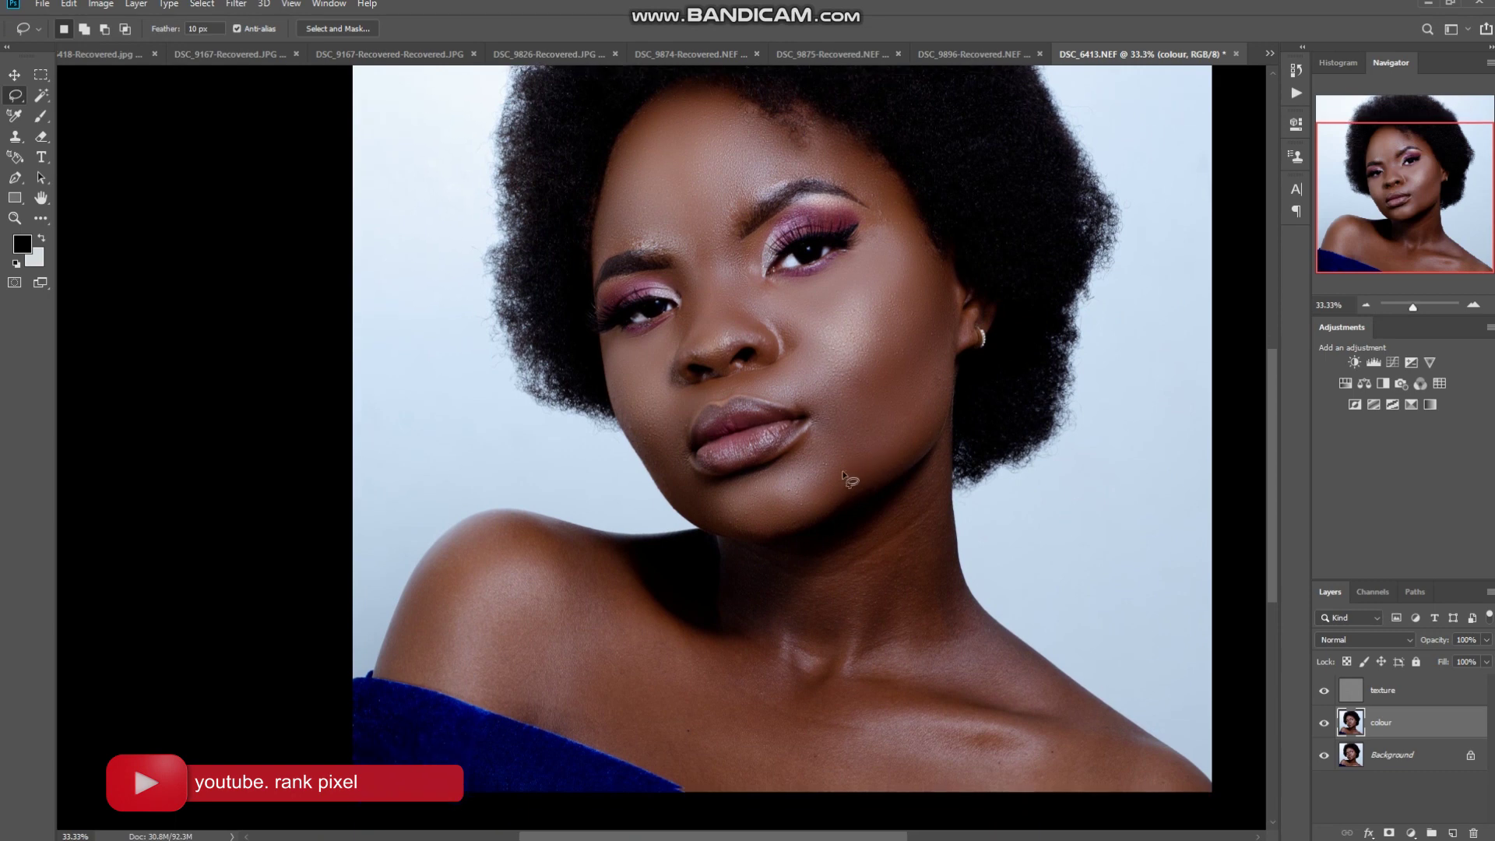
{"action": "mouse_move", "coordinate": [947, 422]}
{"action": "left_mouse_down"}
{"action": "mouse_move", "coordinate": [848, 501]}
{"action": "mouse_move", "coordinate": [798, 505]}
{"action": "left_mouse_up"}
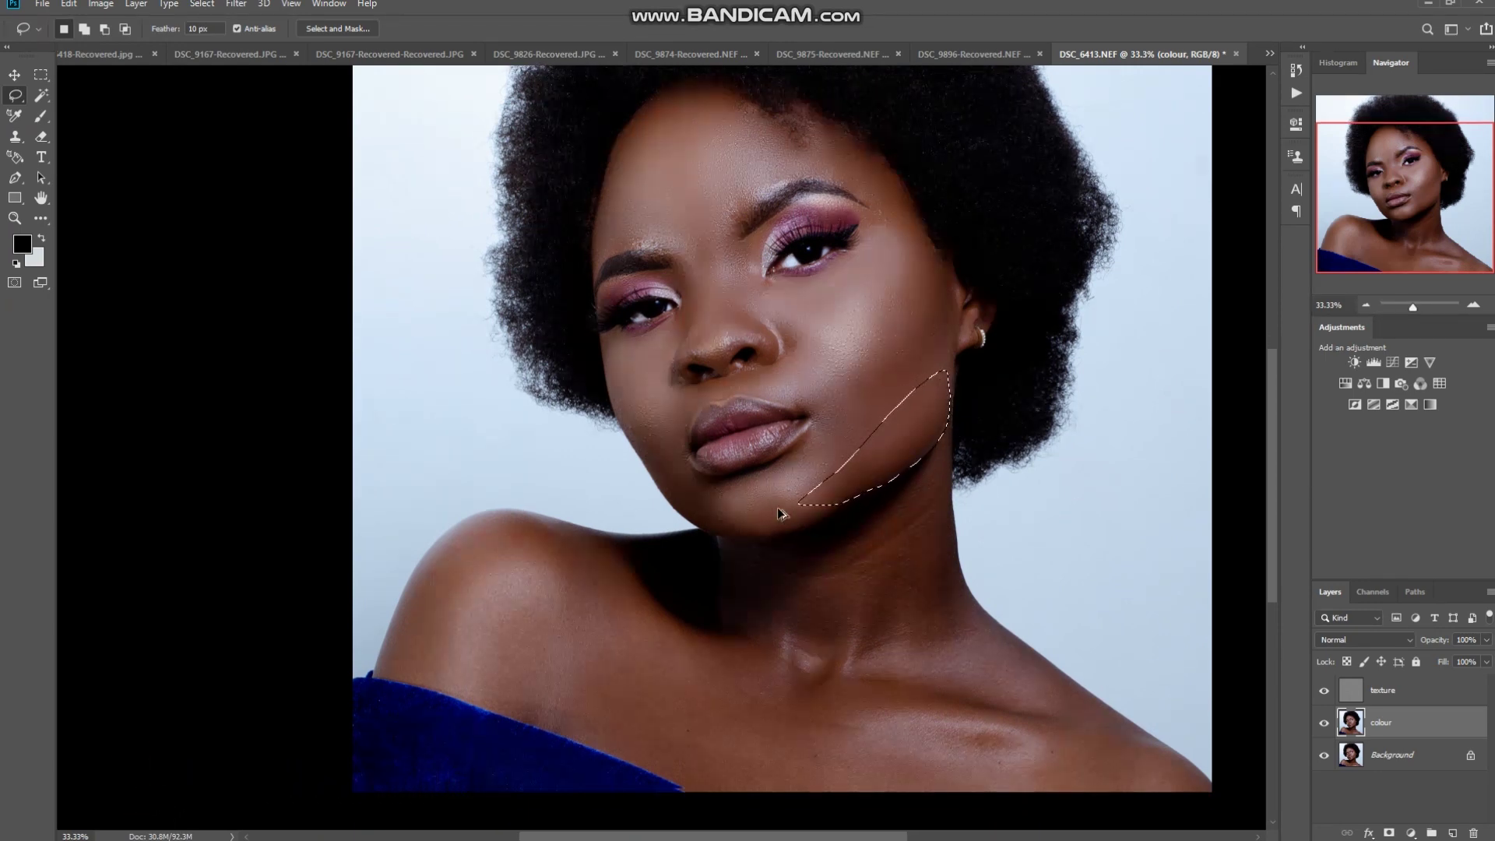
{"action": "key", "text": "ctrl+d"}
{"action": "scroll", "coordinate": [919, 408], "scroll_direction": "down", "scroll_amount": 2}
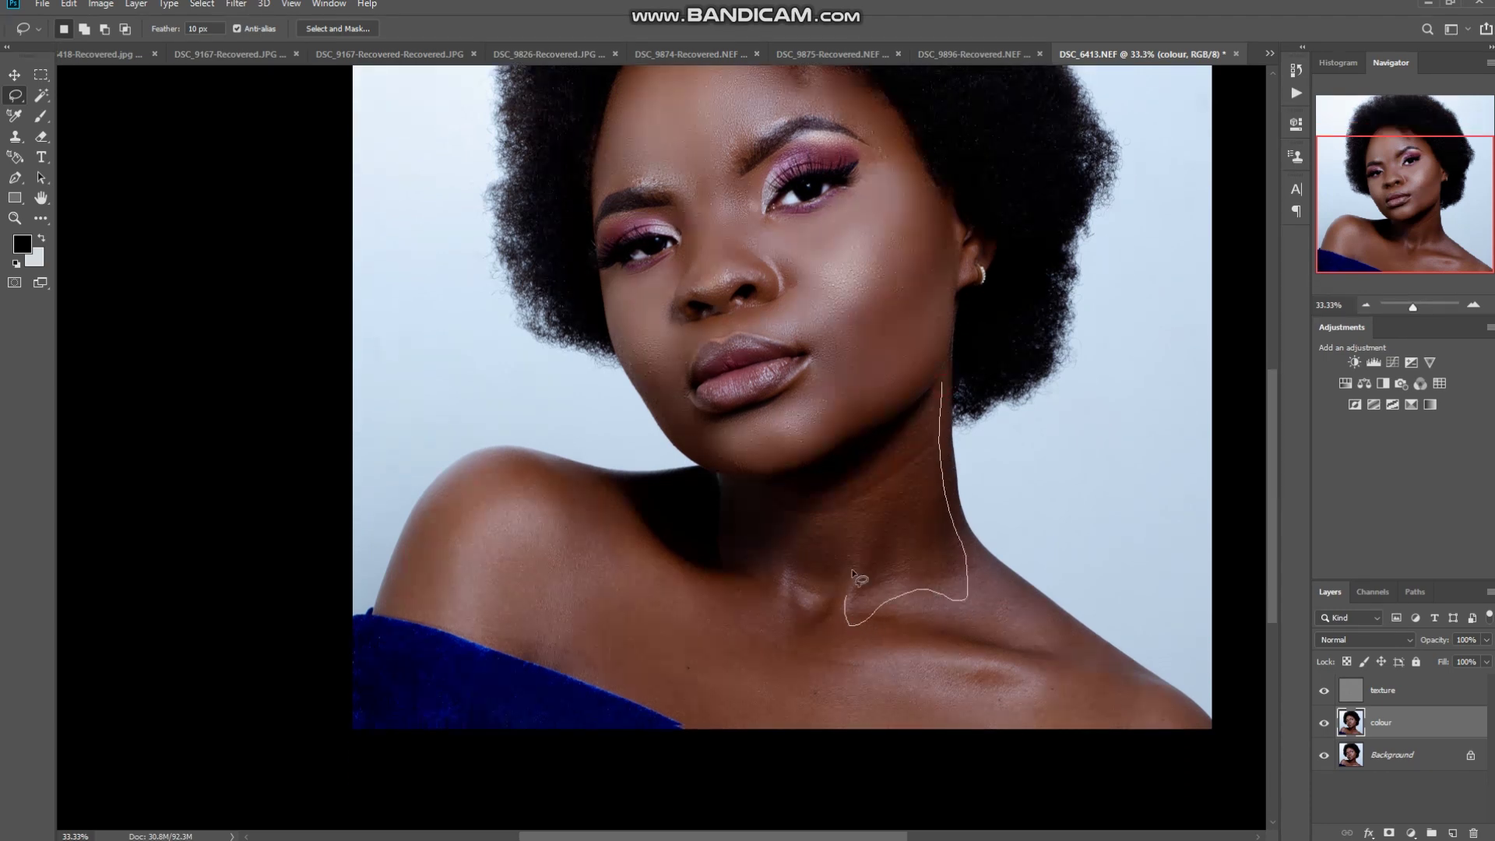
Lasso the earring side of the neck, apply a 15-pixel Gaussian Blur on the colour layer, and lasso the shoulder and chest area
{"action": "mouse_move", "coordinate": [856, 576]}
{"action": "left_mouse_down"}
{"action": "mouse_move", "coordinate": [873, 482]}
{"action": "mouse_move", "coordinate": [924, 391]}
{"action": "left_mouse_up"}
{"action": "key", "text": "d"}
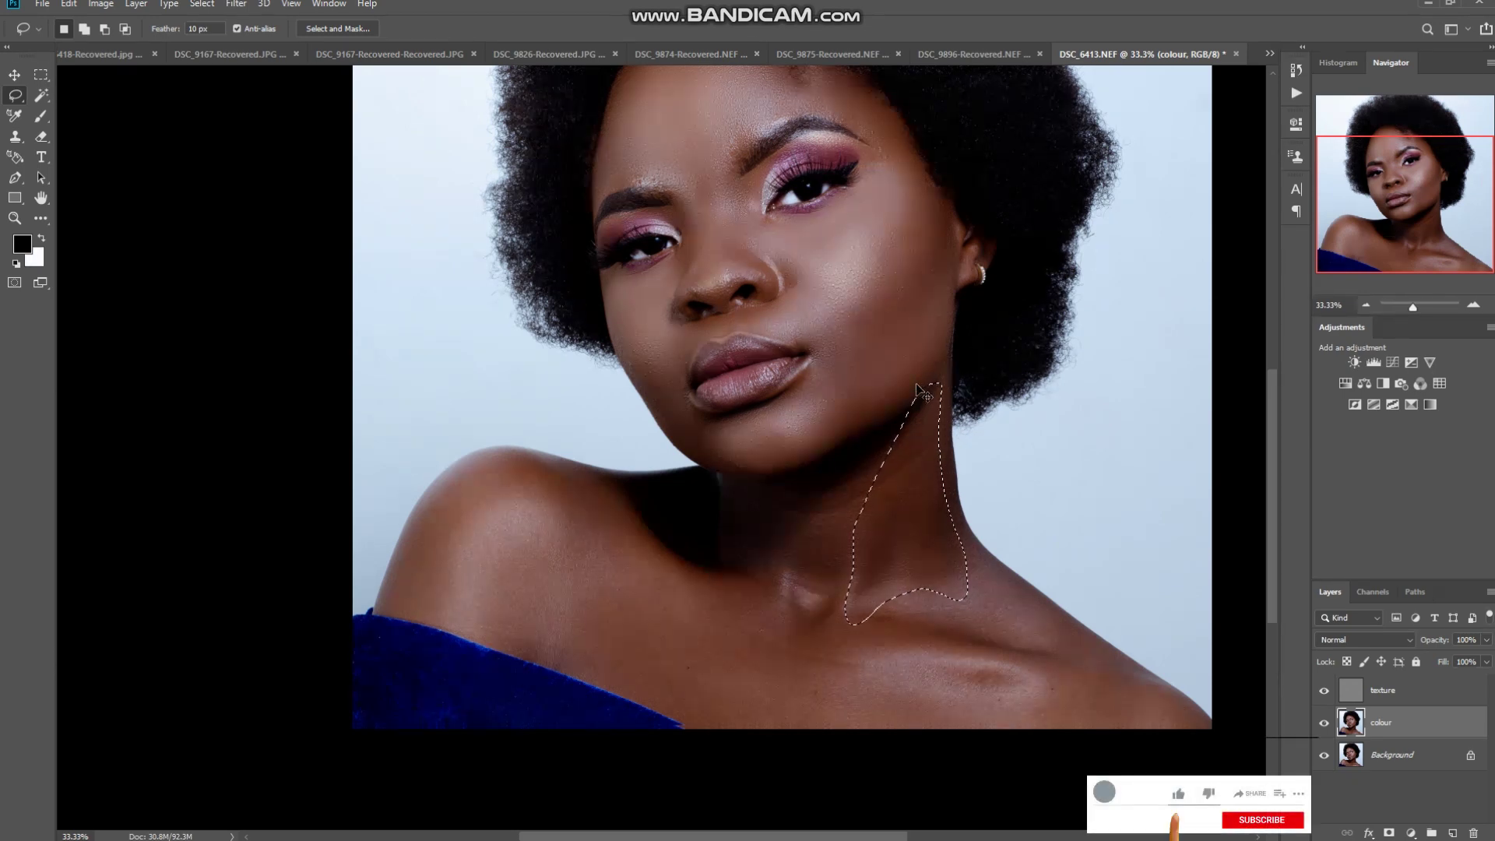
{"action": "left_click", "coordinate": [236, 4]}
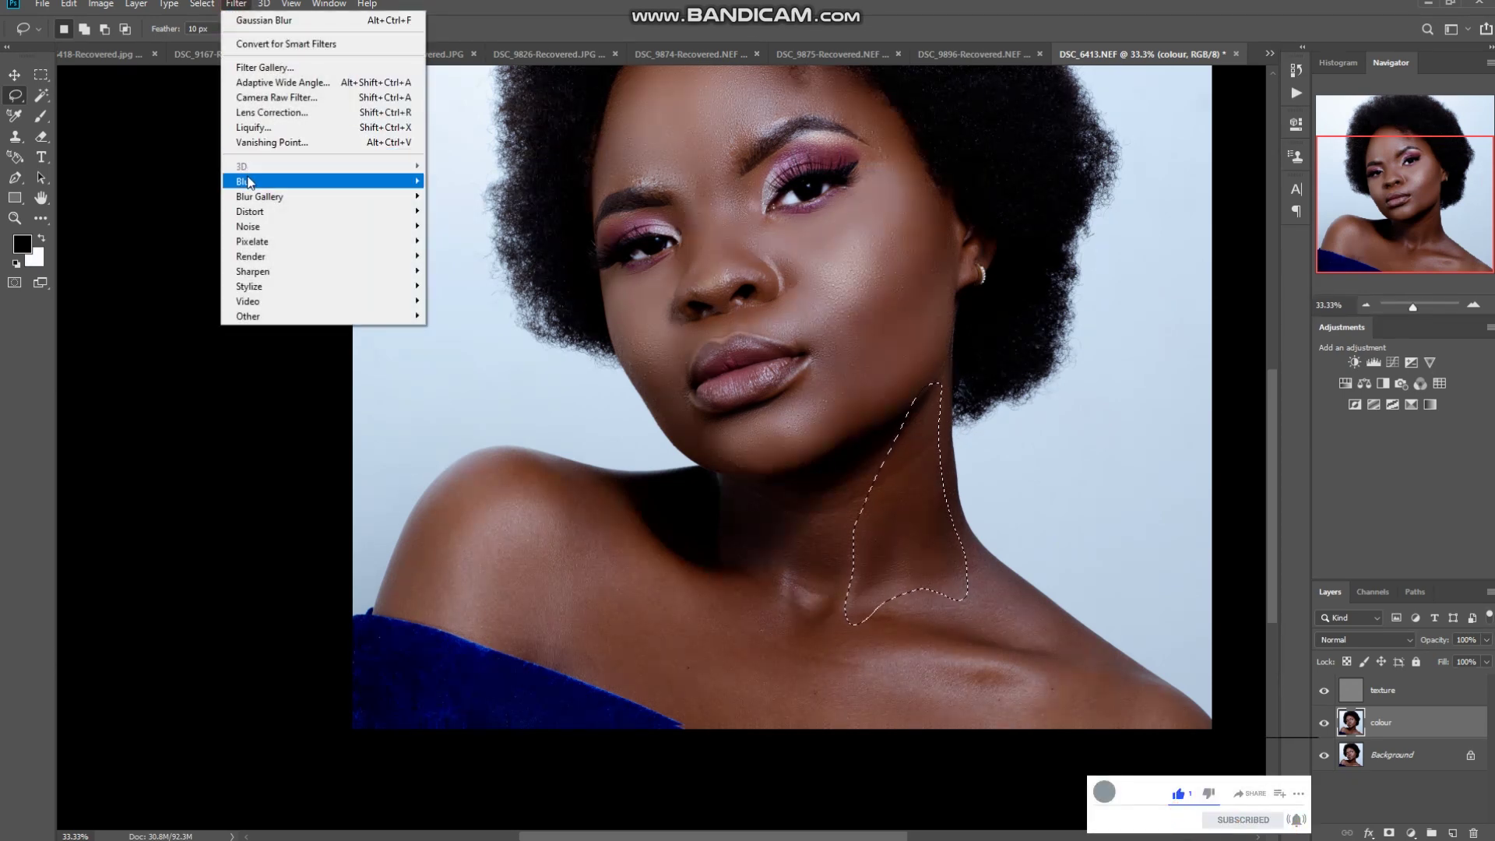
{"action": "mouse_move", "coordinate": [247, 182]}
{"action": "left_click", "coordinate": [479, 242]}
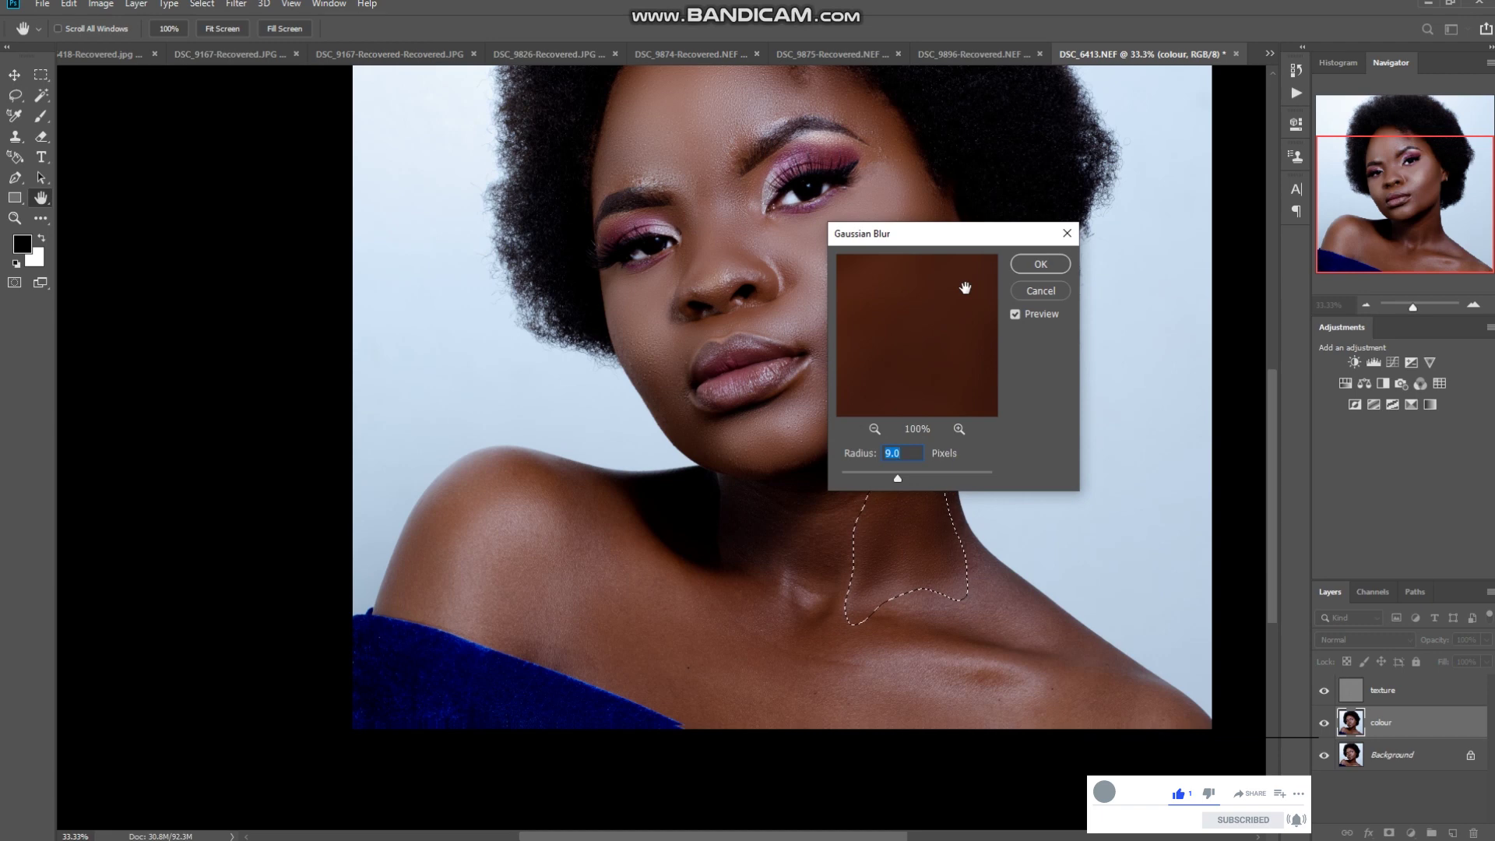
{"action": "type", "text": "15"}
{"action": "left_click", "coordinate": [1041, 263]}
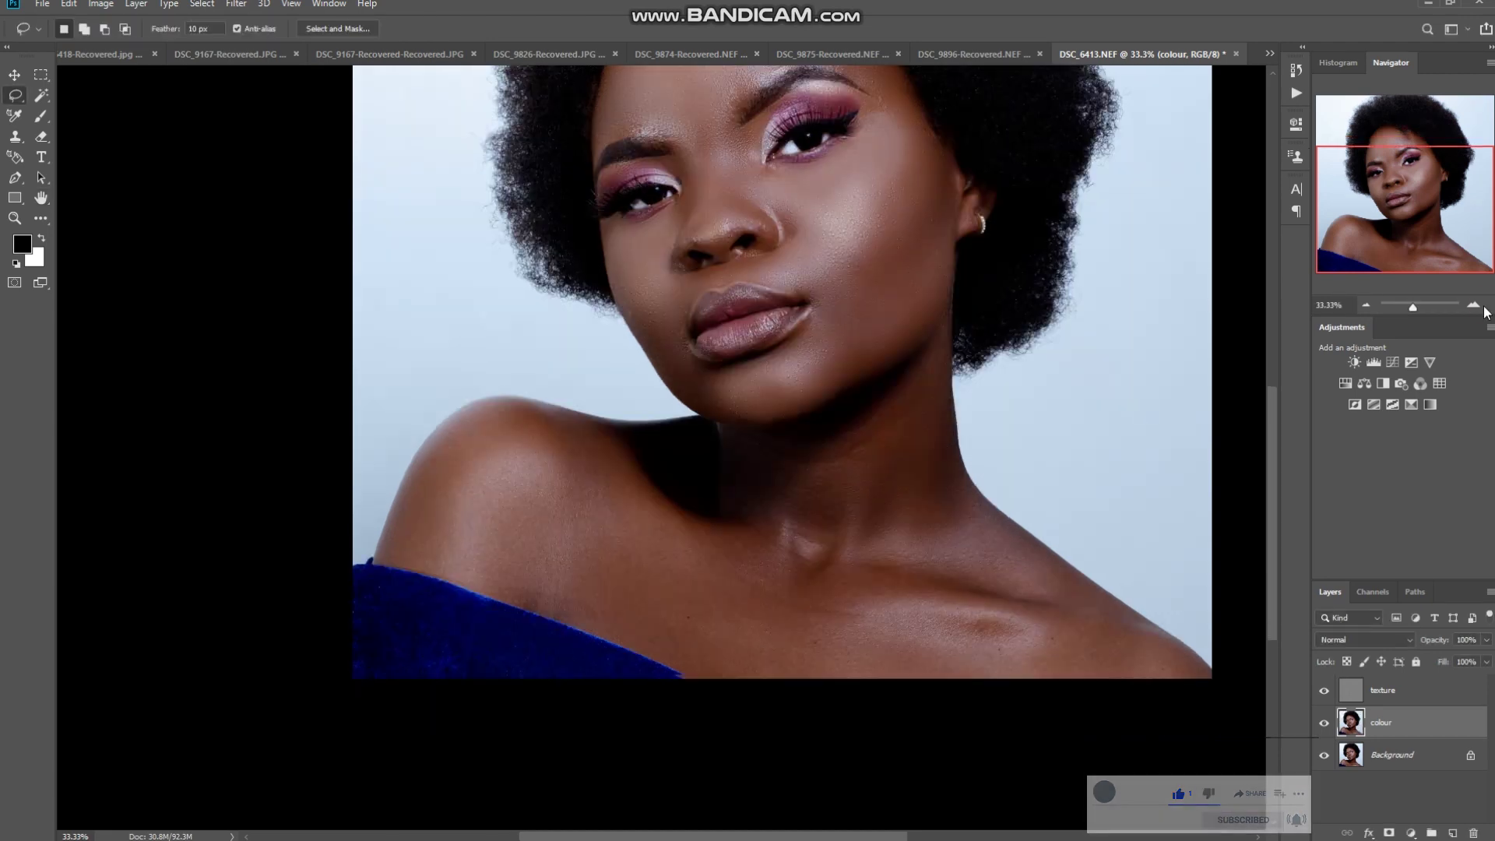
{"action": "mouse_move", "coordinate": [623, 428]}
{"action": "left_mouse_down"}
{"action": "mouse_move", "coordinate": [538, 506]}
{"action": "mouse_move", "coordinate": [787, 534]}
{"action": "mouse_move", "coordinate": [916, 451]}
{"action": "mouse_move", "coordinate": [1122, 662]}
{"action": "left_mouse_up"}
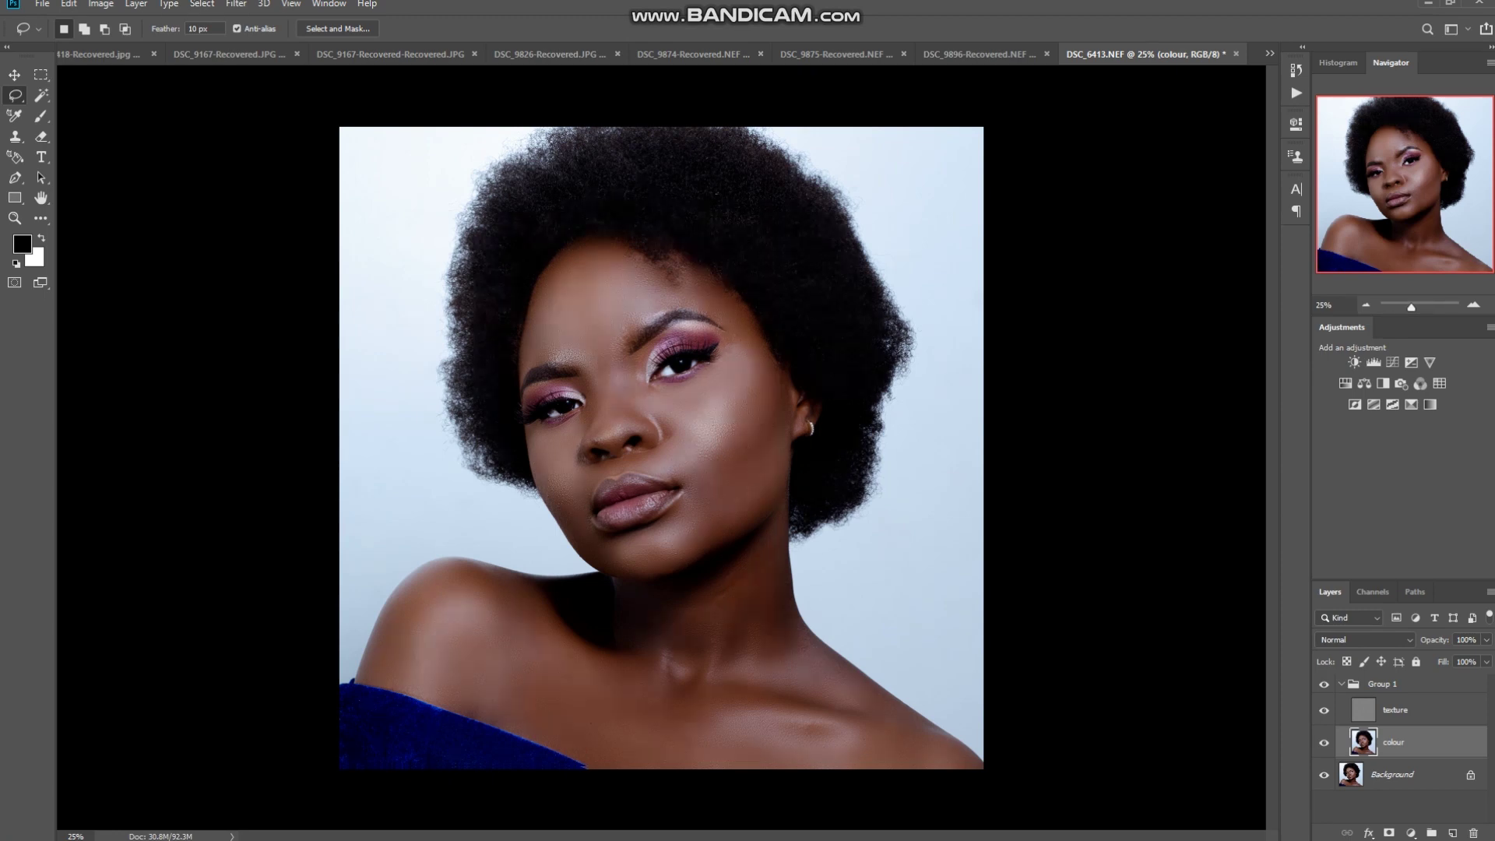
Stamp the visible image onto a new layer above colour, add a black mask to it and make white the foreground colour
{"action": "key", "text": "ctrl+shift+alt+e"}
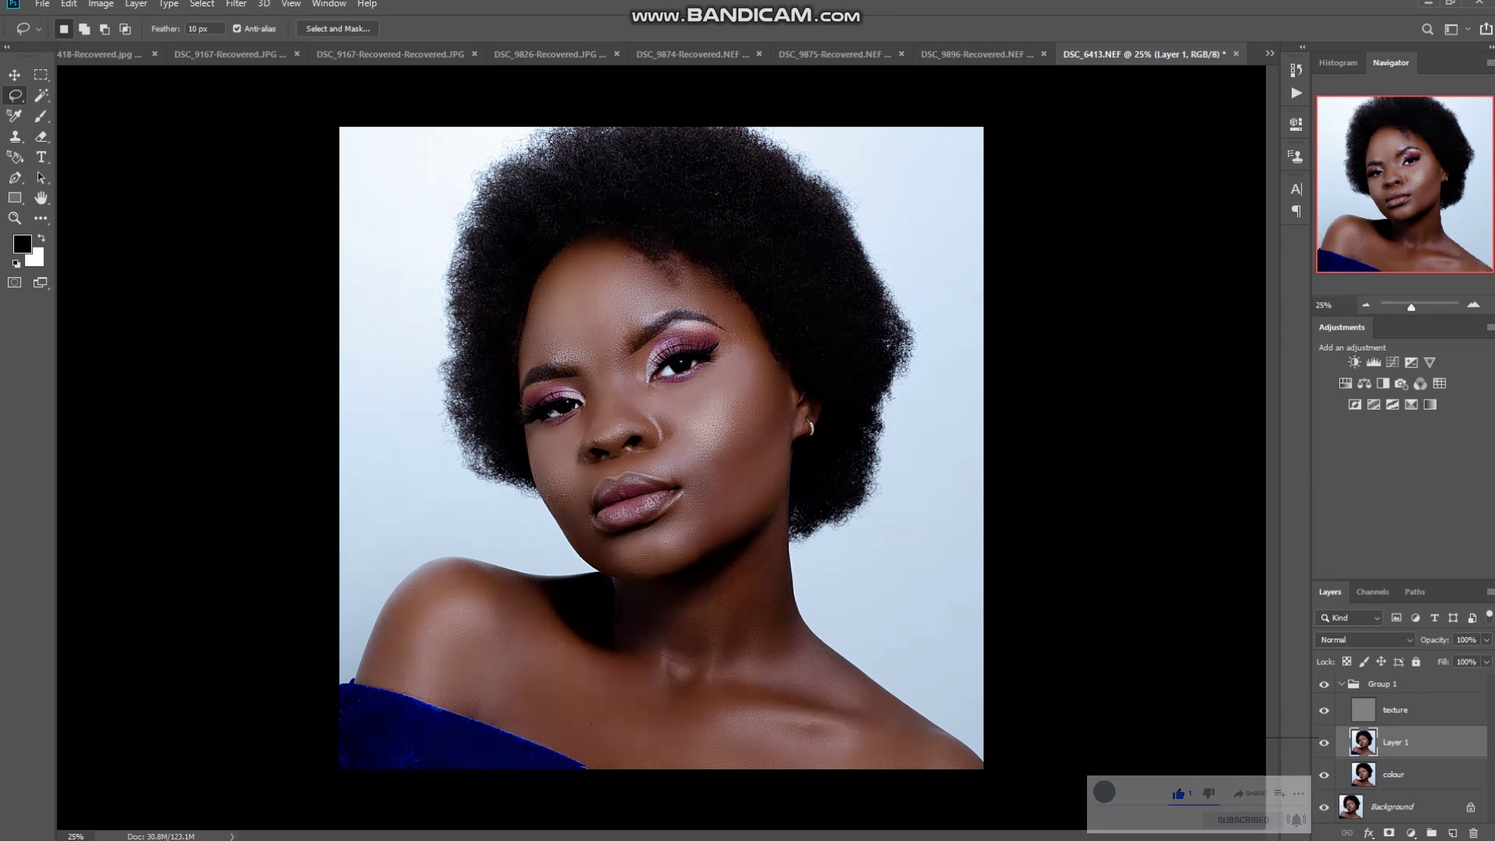
{"action": "left_click", "coordinate": [1389, 833], "text": "alt"}
{"action": "key", "text": "x"}
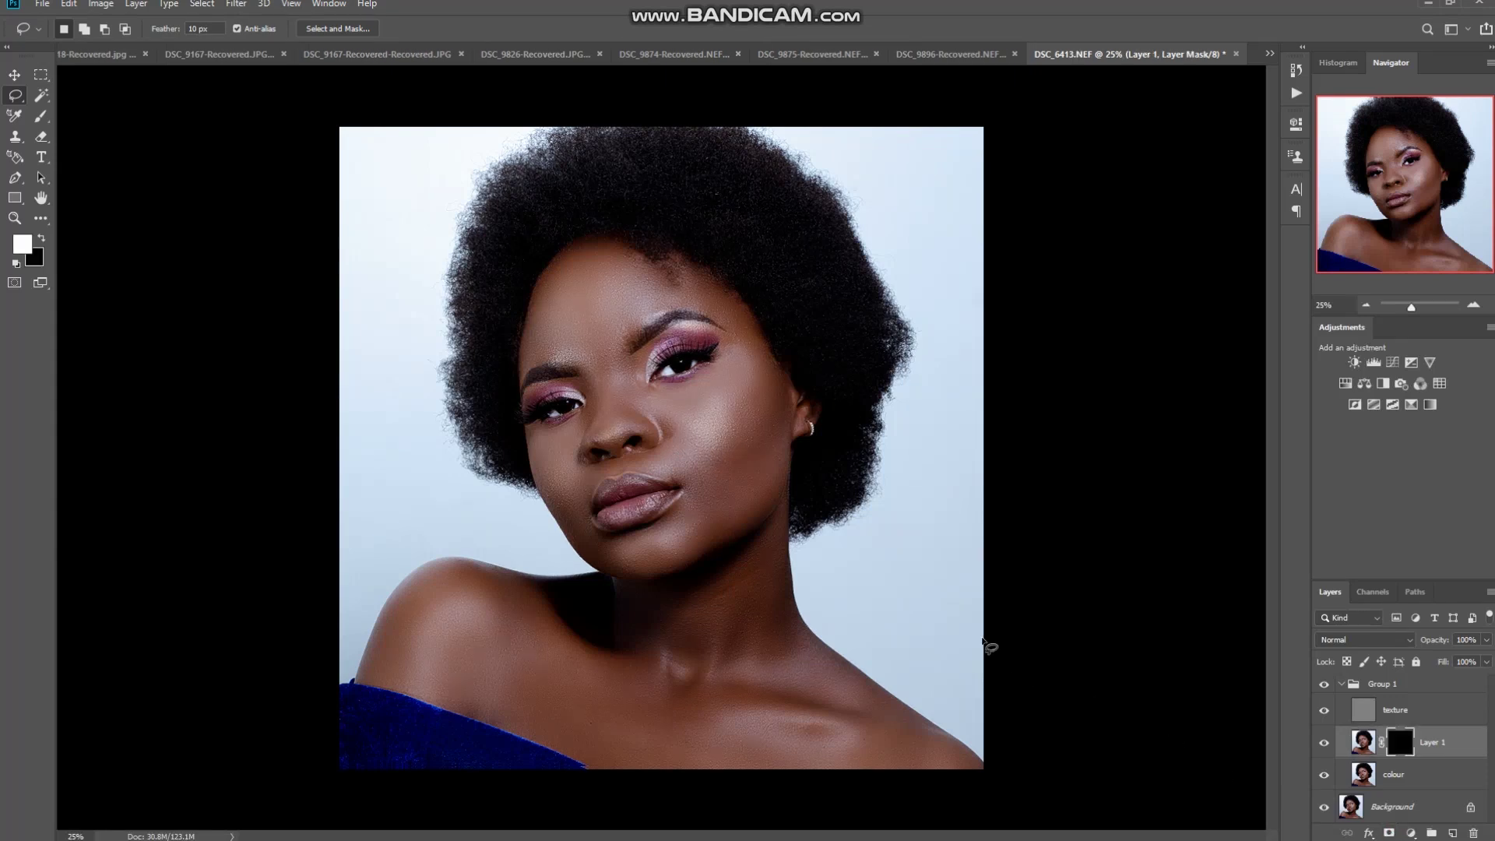
Paint white over both eyes on the Layer 1 mask with a 90-pixel brush at 100% flow and compare the result
{"action": "key", "text": "ctrl+plus"}
{"action": "key", "text": "ctrl+plus"}
{"action": "key", "text": "ctrl+plus"}
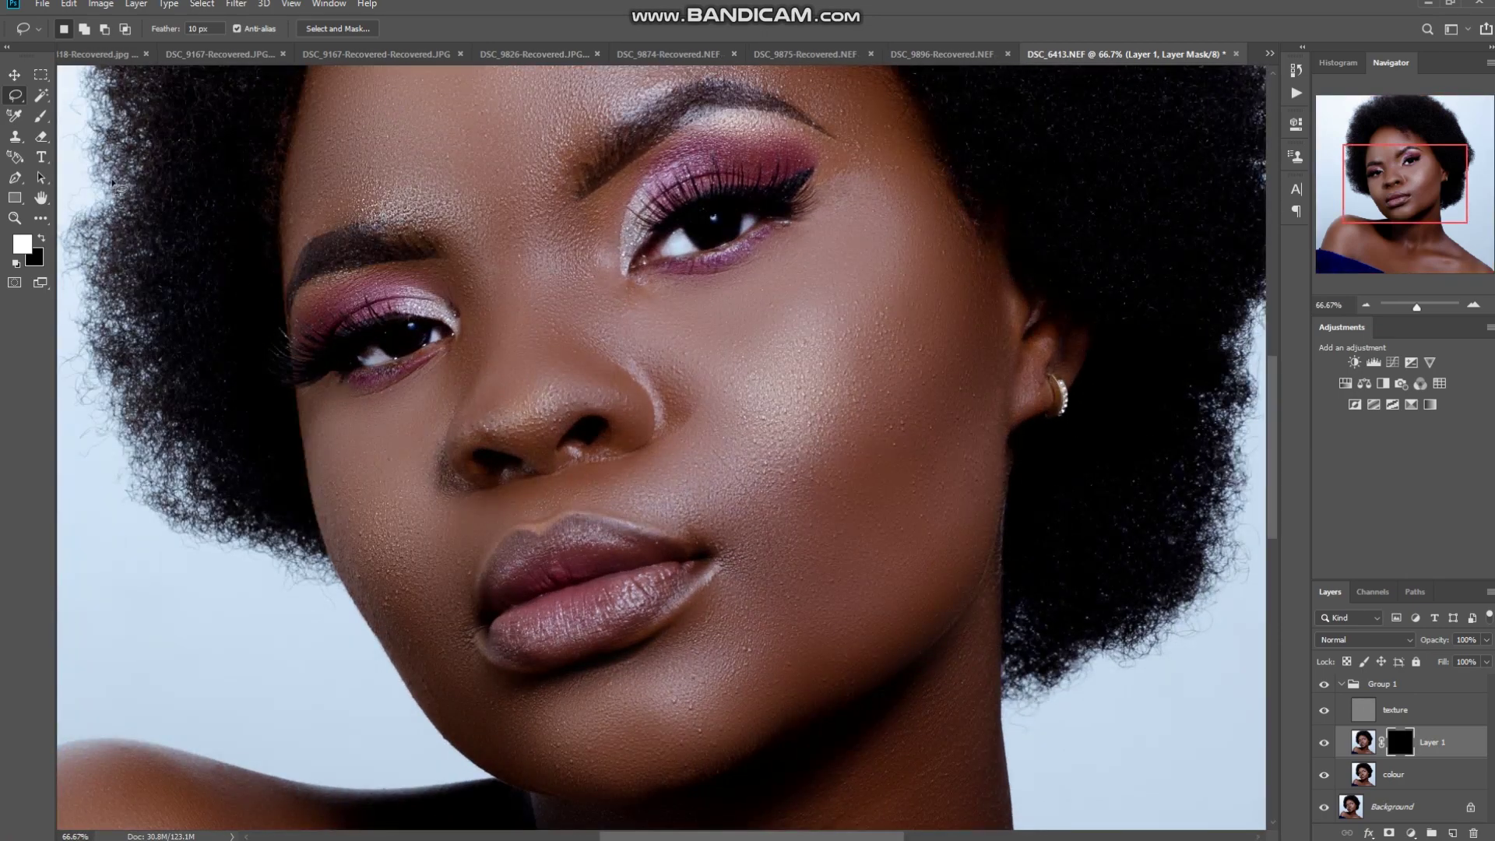
{"action": "left_click", "coordinate": [42, 116]}
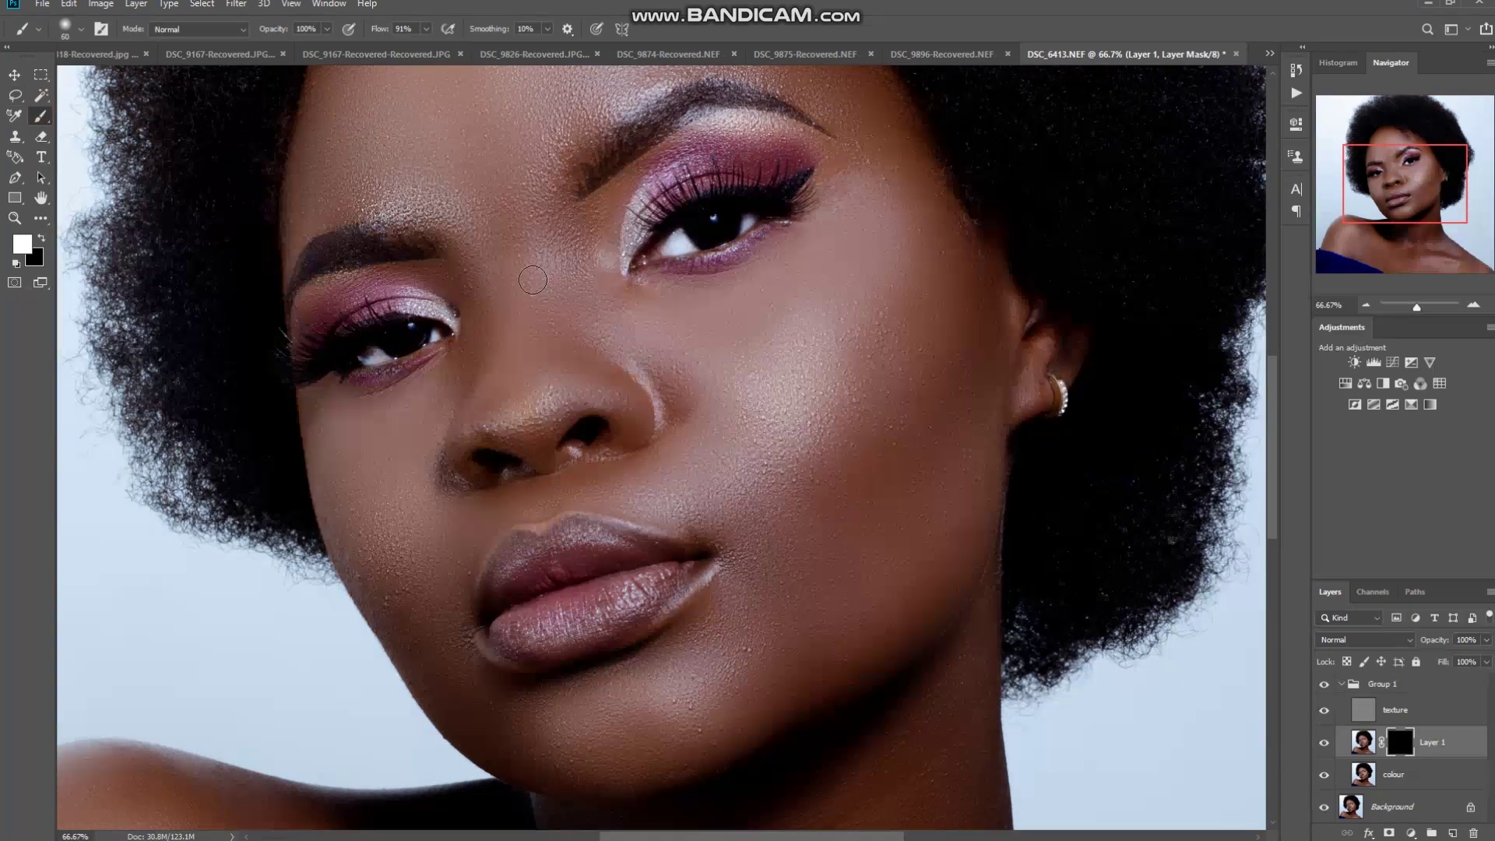
{"action": "key", "text": "bracketright"}
{"action": "key", "text": "bracketright"}
{"action": "key", "text": "bracketright"}
{"action": "key", "text": "bracketright"}
{"action": "key", "text": "bracketright"}
{"action": "key", "text": "bracketright"}
{"action": "key", "text": "bracketright"}
{"action": "key", "text": "bracketleft"}
{"action": "key", "text": "bracketleft"}
{"action": "key", "text": "bracketleft"}
{"action": "key", "text": "bracketleft"}
{"action": "left_click", "coordinate": [426, 29]}
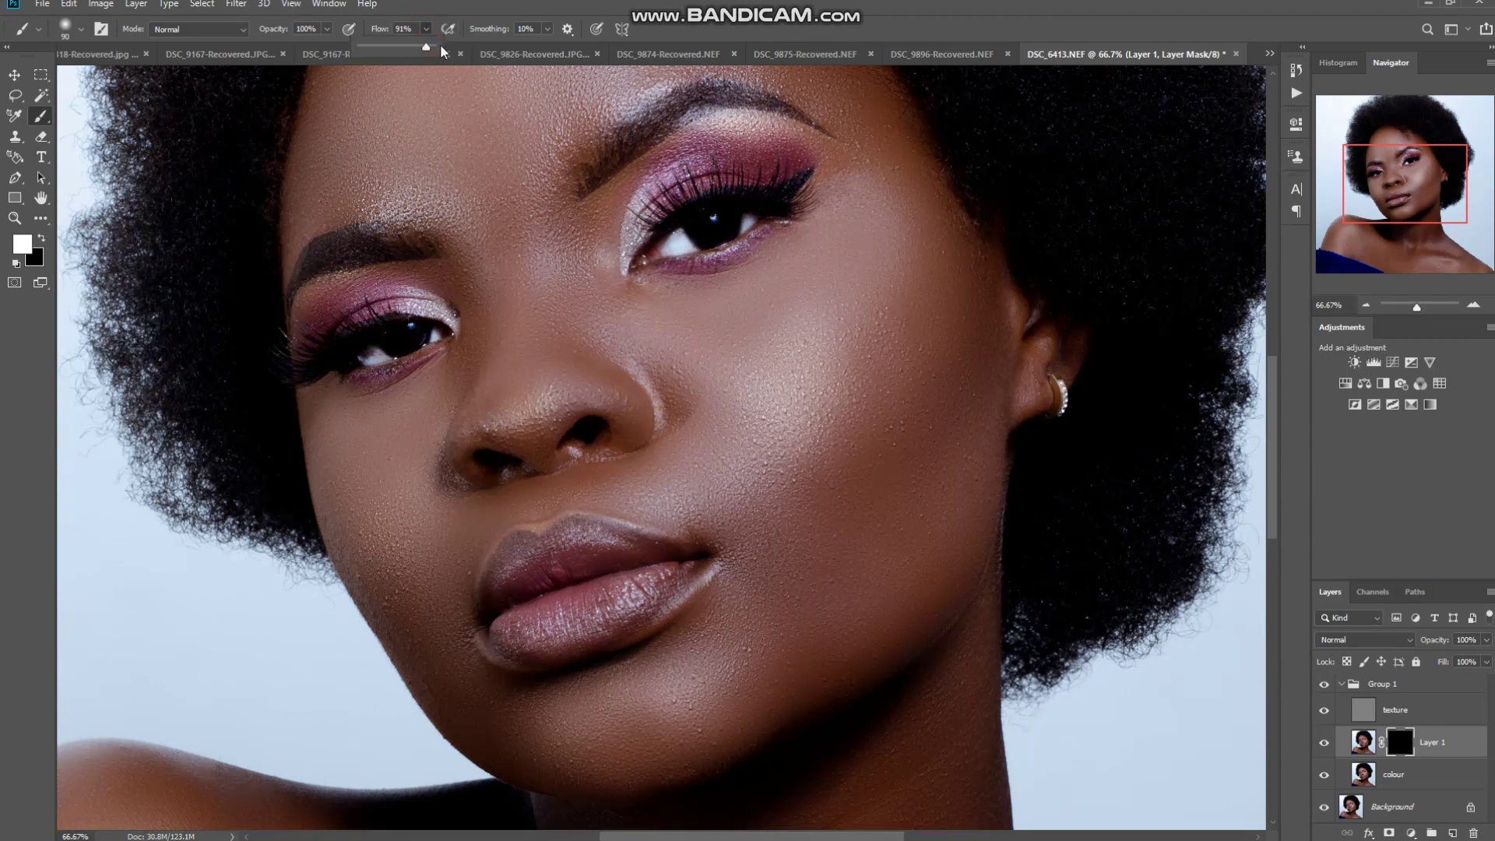
{"action": "left_click_drag", "start_coordinate": [426, 46], "coordinate": [441, 48]}
{"action": "left_click", "coordinate": [658, 227]}
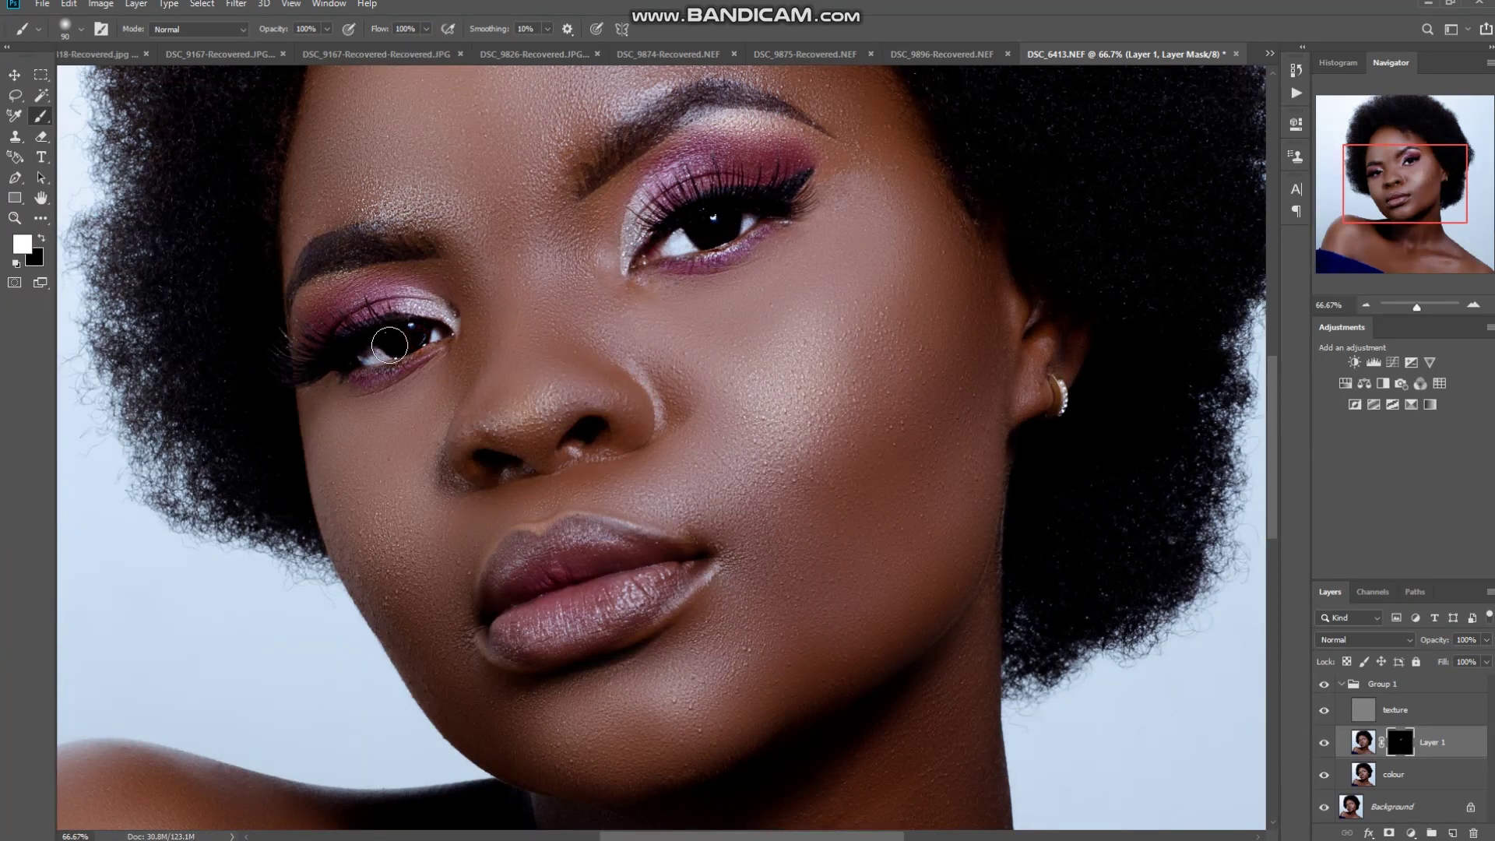
{"action": "left_click", "coordinate": [1322, 742]}
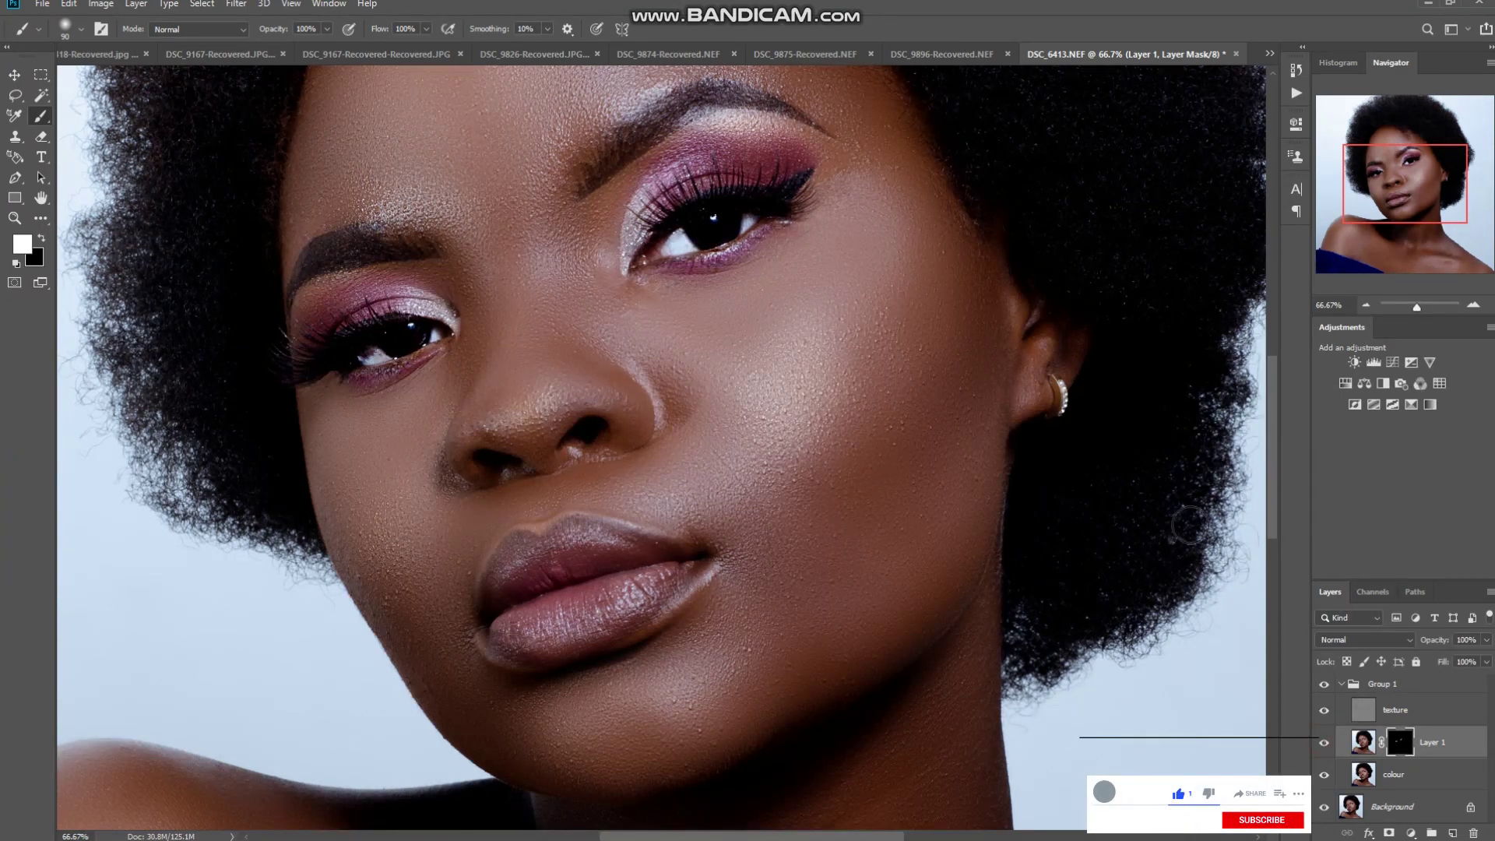
Paint white over the earring-side cheek highlight on the Layer 1 mask with a 200-pixel brush
{"action": "left_click", "coordinate": [1367, 305]}
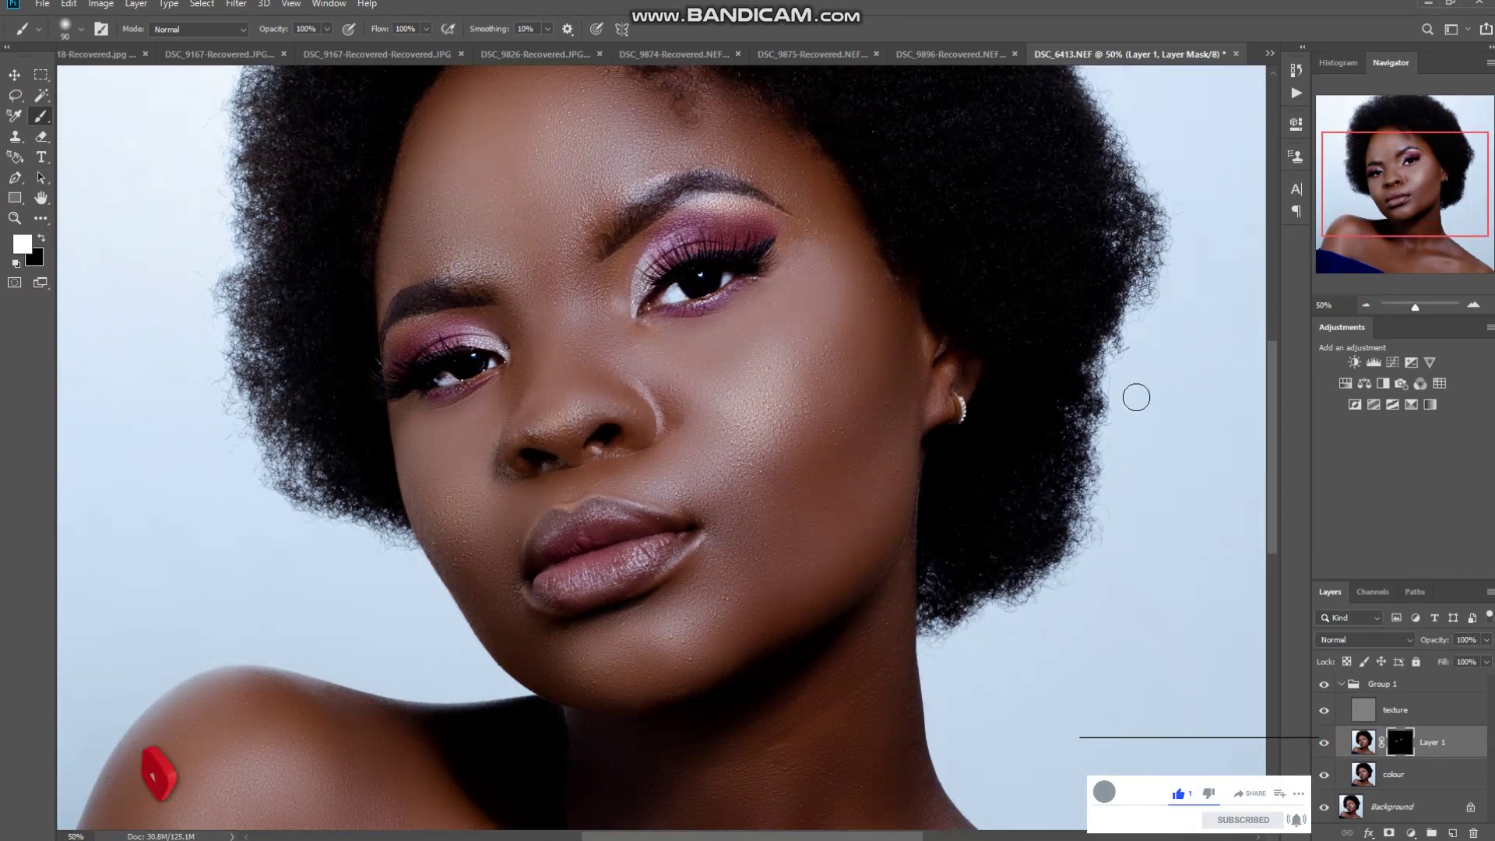
{"action": "key", "text": "bracketright"}
{"action": "key", "text": "bracketright"}
{"action": "key", "text": "bracketright"}
{"action": "key", "text": "bracketright"}
{"action": "key", "text": "bracketright"}
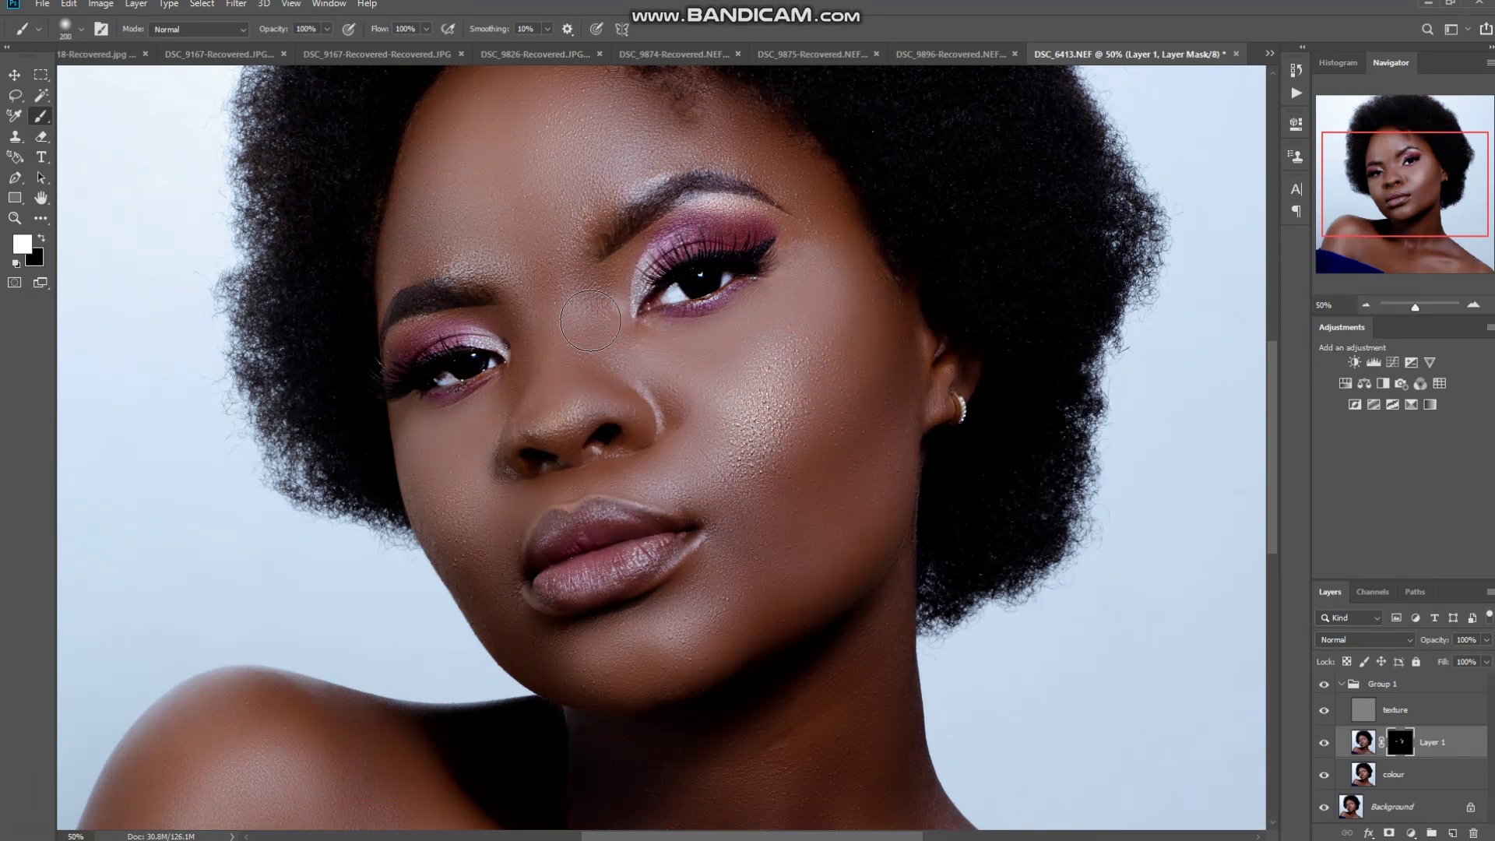
Reduce the brush size to 125 pixels for painting the nose bridge on the Layer 1 mask
{"action": "key", "text": "bracketleft"}
{"action": "key", "text": "bracketleft"}
{"action": "key", "text": "bracketleft"}
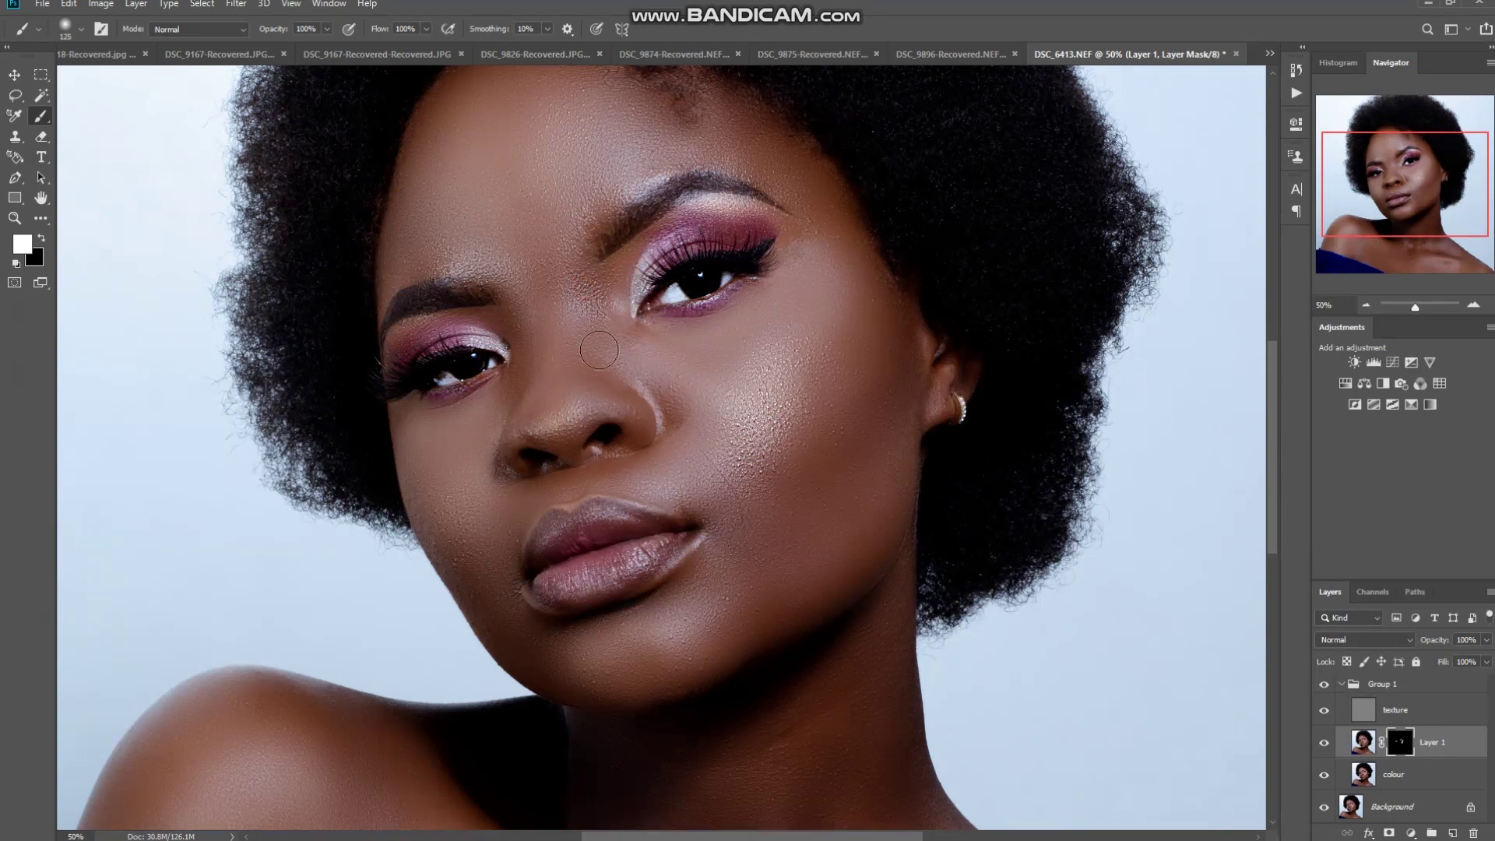